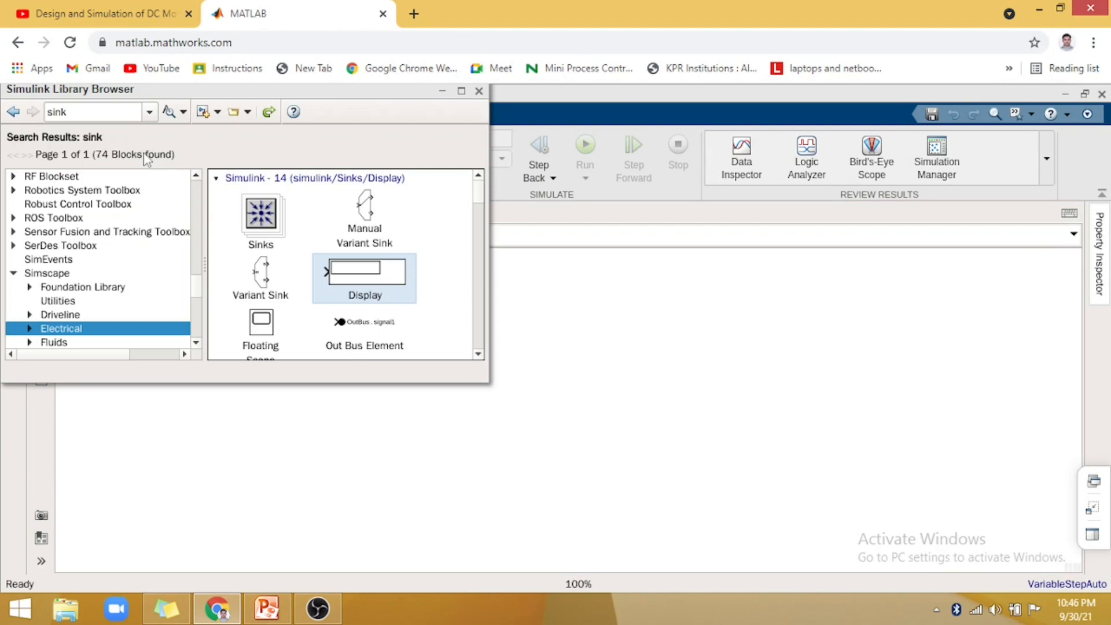
- Search the block library for the earlier term "Dc machines"
{"action": "left_click", "coordinate": [150, 112]}
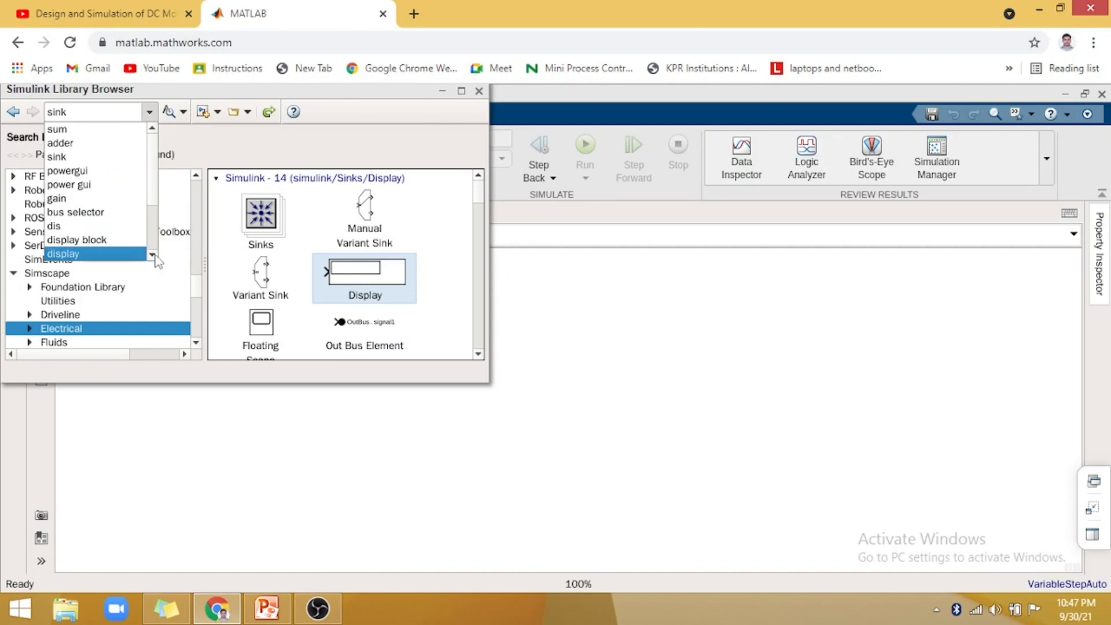
{"action": "scroll", "coordinate": [154, 179], "scroll_direction": "down", "scroll_amount": 3}
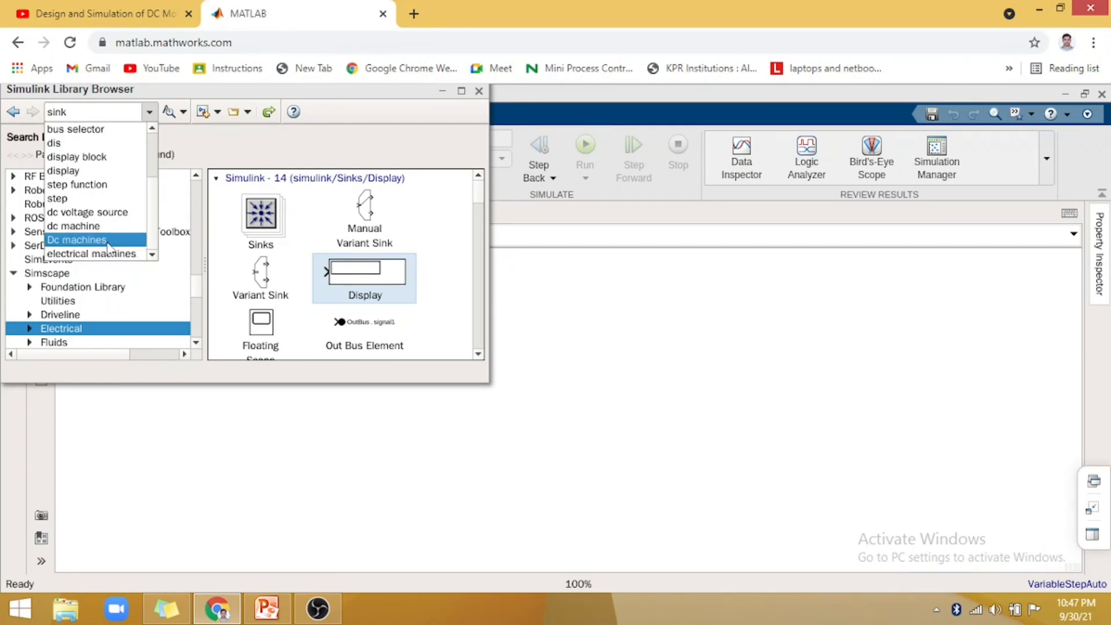
{"action": "left_click", "coordinate": [107, 241]}
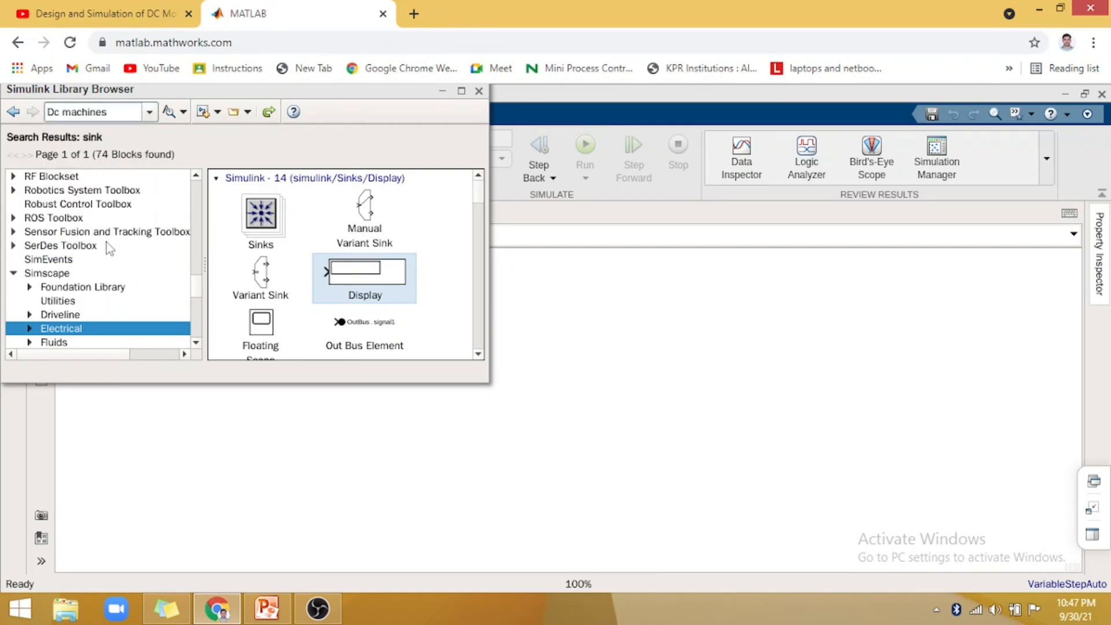
{"action": "key", "text": "Return"}
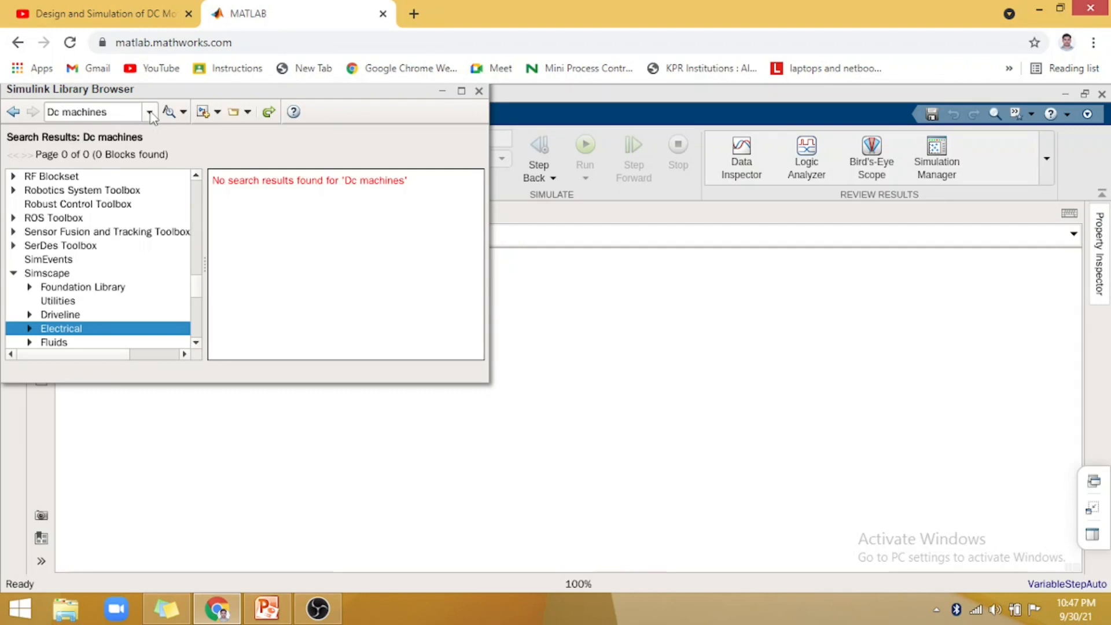
- Search the block library for "dc machine" and add the DC Machine block to the empty model
{"action": "left_click", "coordinate": [150, 112]}
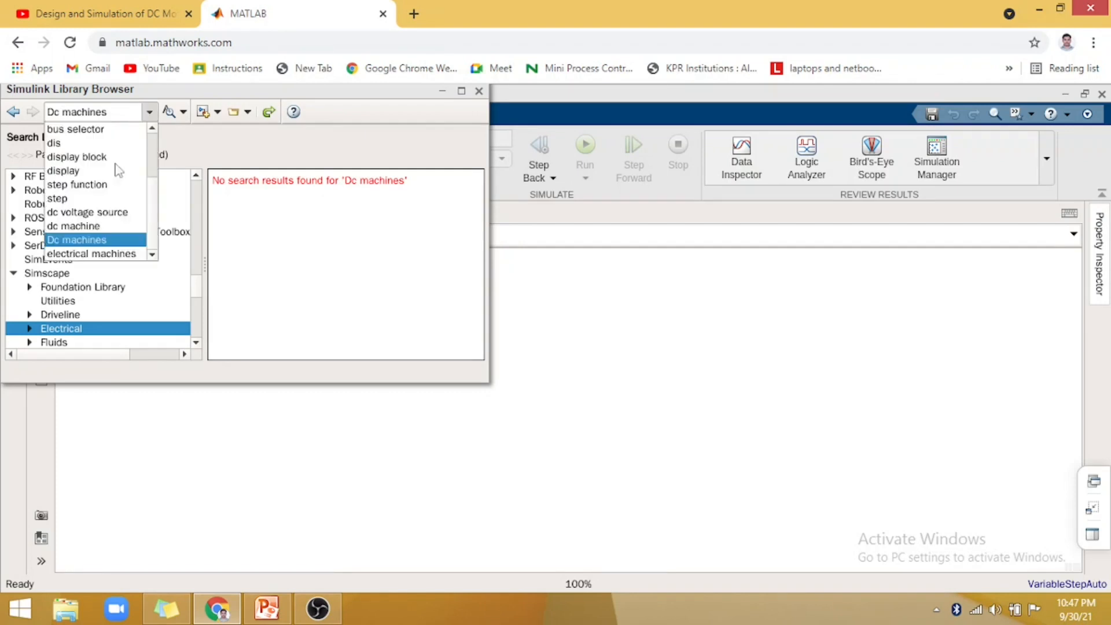
{"action": "left_click", "coordinate": [97, 228]}
{"action": "key", "text": "Return"}
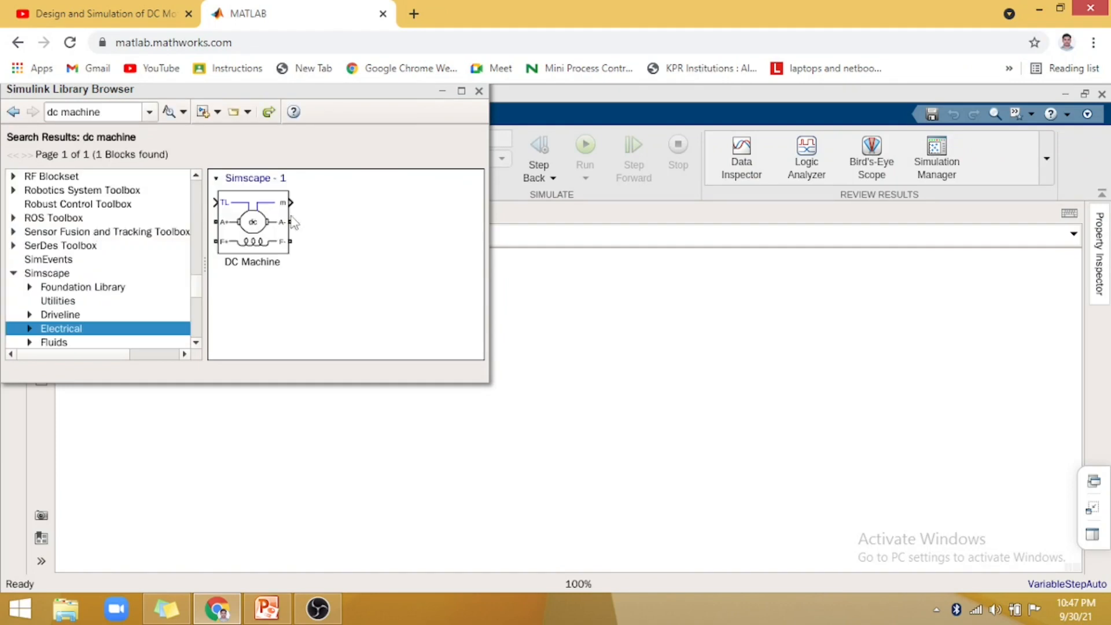
{"action": "left_click", "coordinate": [281, 230]}
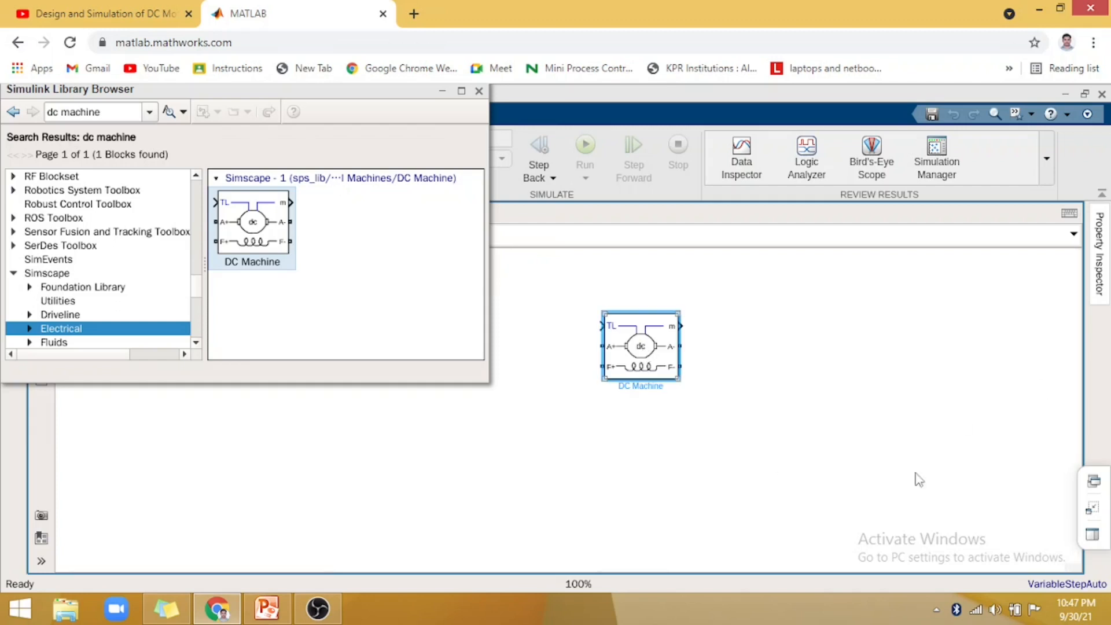
- Search the library for "dc voltage source" and place the battery-symbol DC Voltage Source block to the right of the DC Machine
{"action": "left_click", "coordinate": [150, 113]}
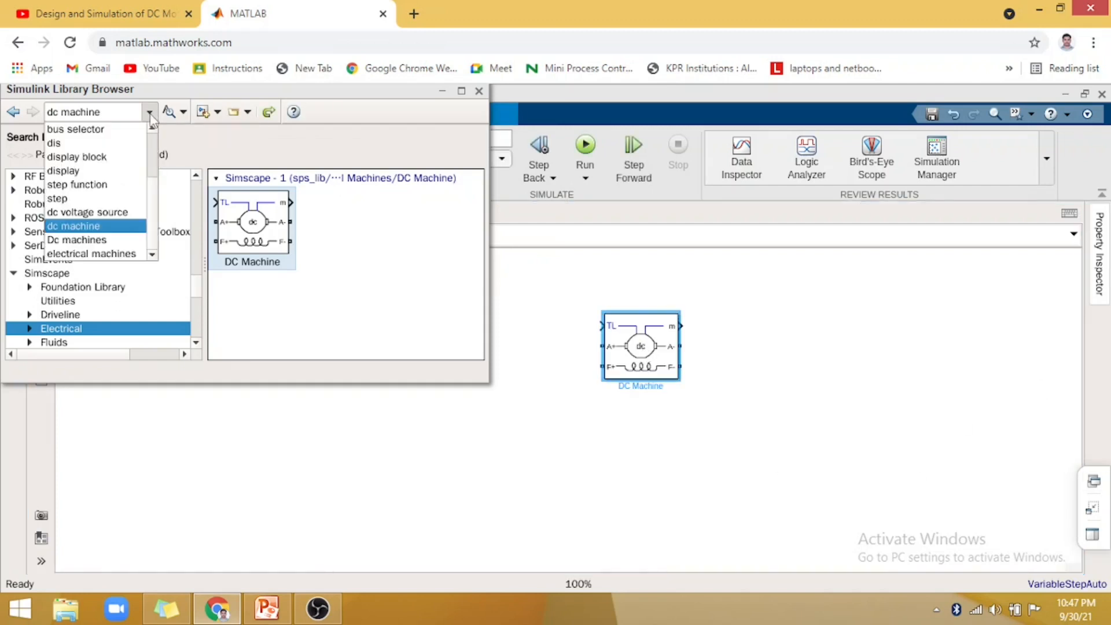
{"action": "left_click", "coordinate": [105, 214]}
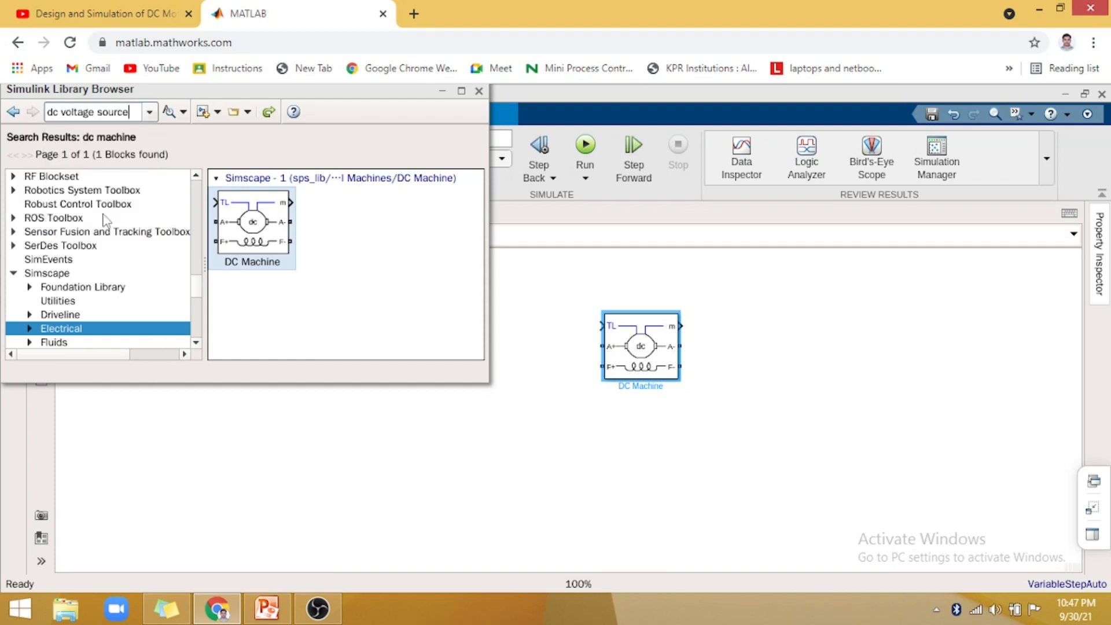
{"action": "key", "text": "Return"}
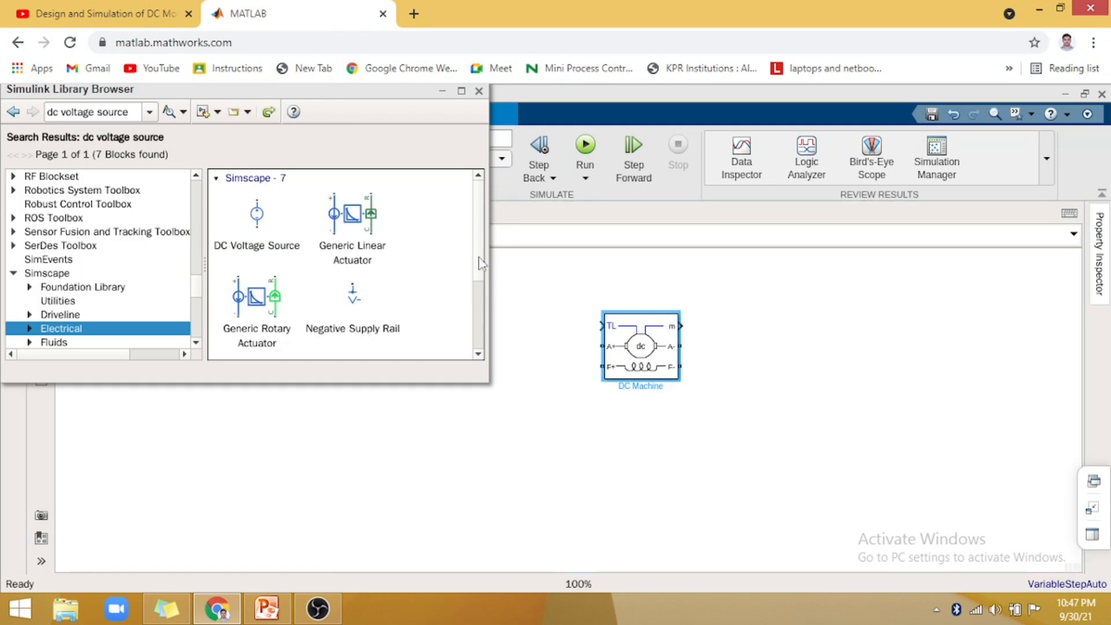
{"action": "scroll", "coordinate": [369, 334], "scroll_direction": "down", "scroll_amount": 5}
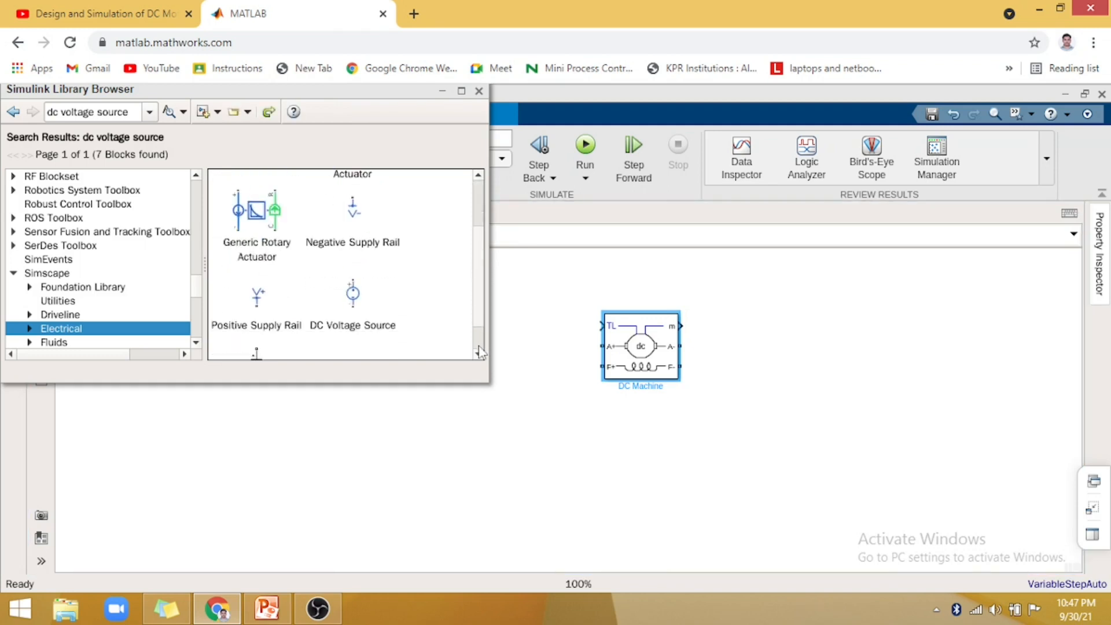
{"action": "left_click", "coordinate": [258, 329]}
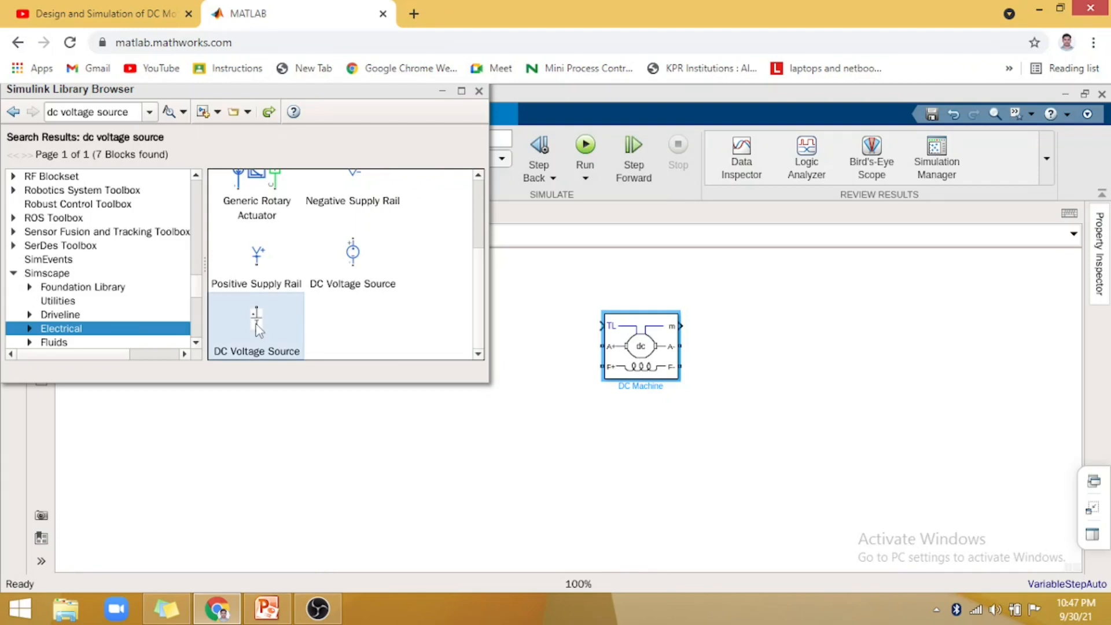
{"action": "left_click", "coordinate": [766, 373]}
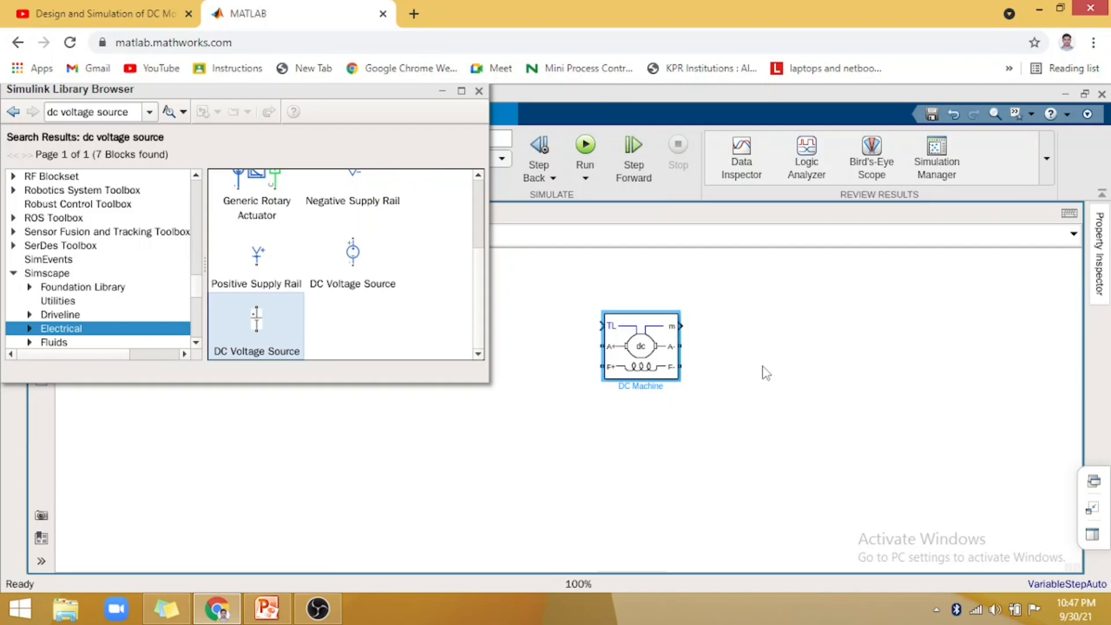
{"action": "left_click", "coordinate": [266, 324]}
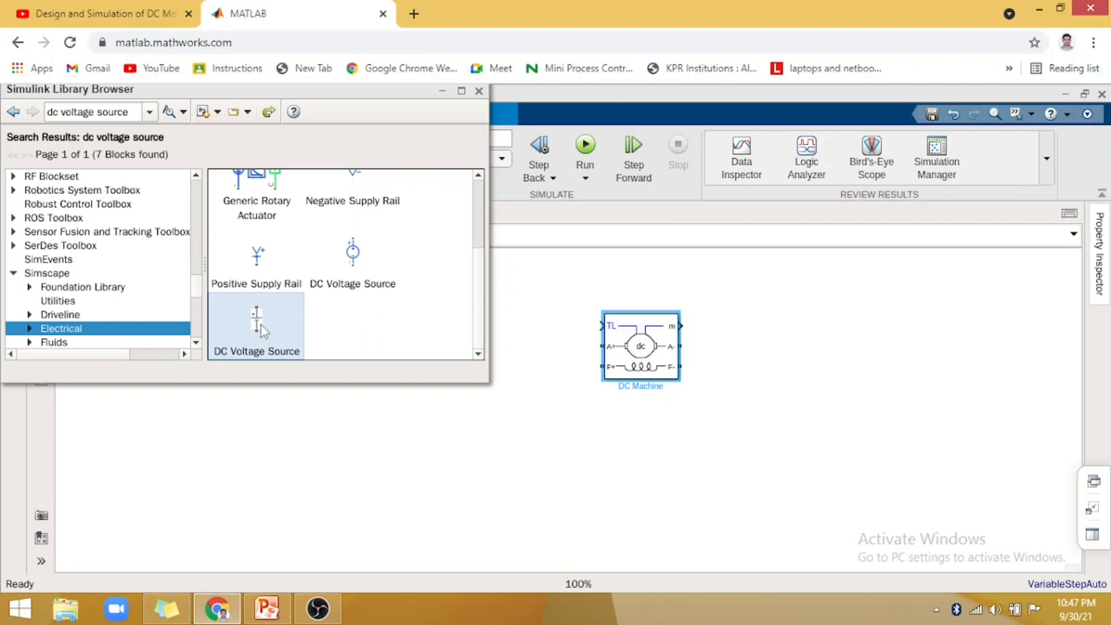
{"action": "left_click_drag", "start_coordinate": [730, 304], "coordinate": [759, 343]}
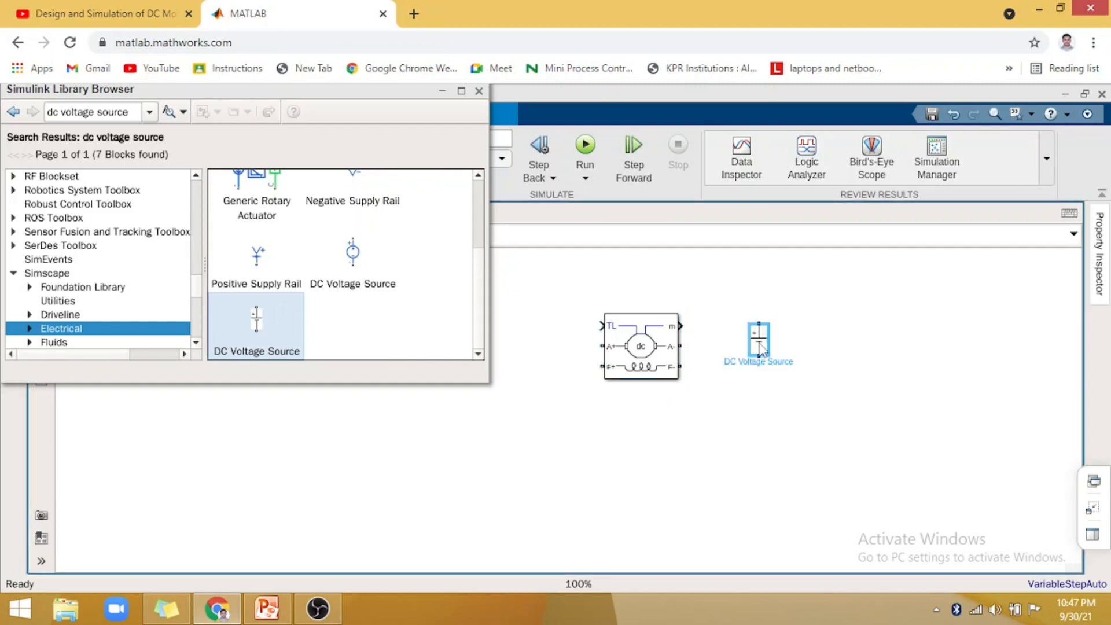
- Search the library for "step" and place a Step block to the left of the DC Machine
{"action": "left_click", "coordinate": [152, 115]}
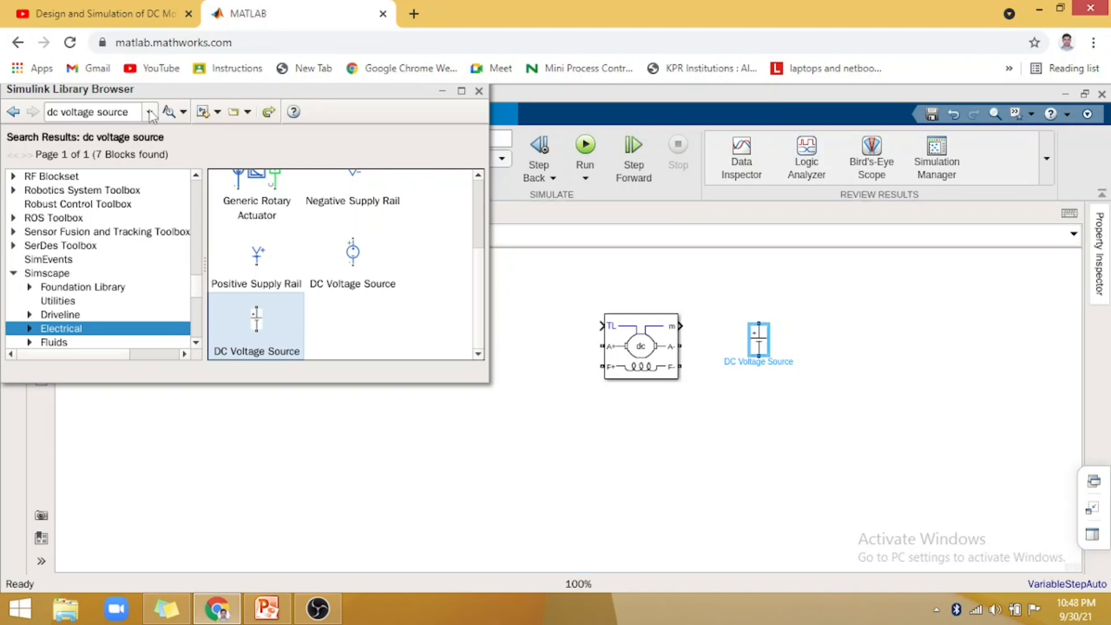
{"action": "left_click", "coordinate": [150, 111]}
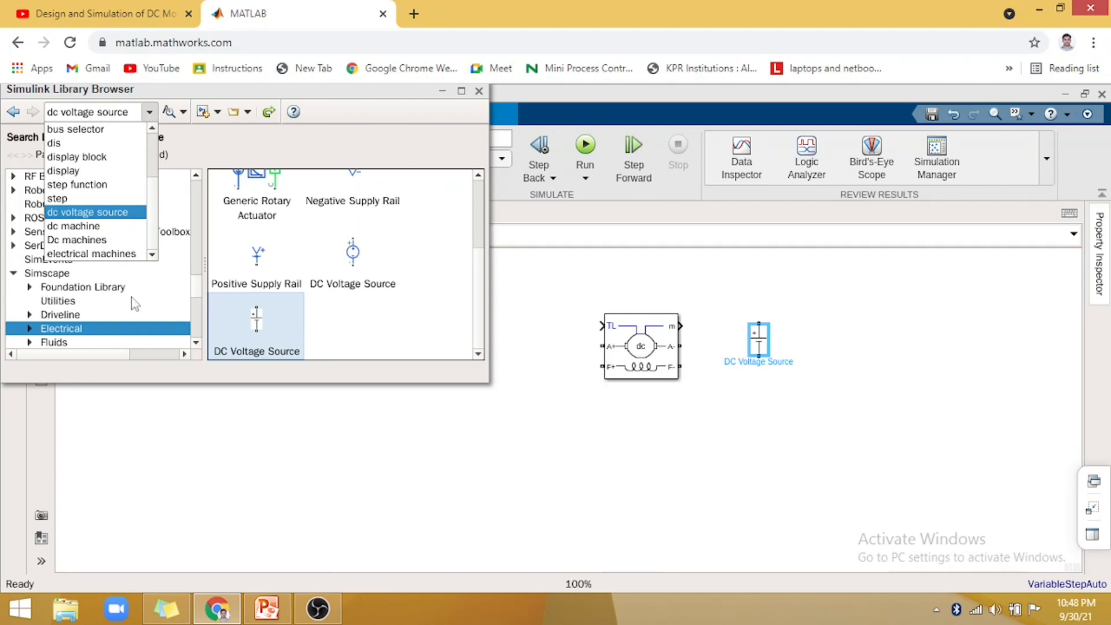
{"action": "left_click", "coordinate": [61, 198]}
{"action": "key", "text": "Return"}
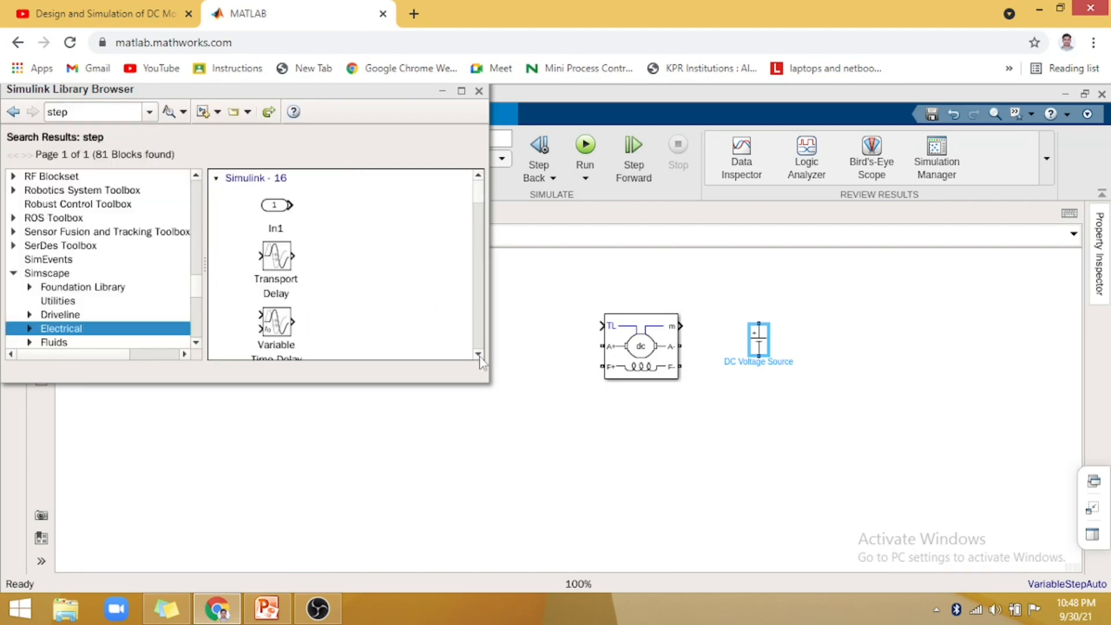
{"action": "left_click", "coordinate": [479, 355]}
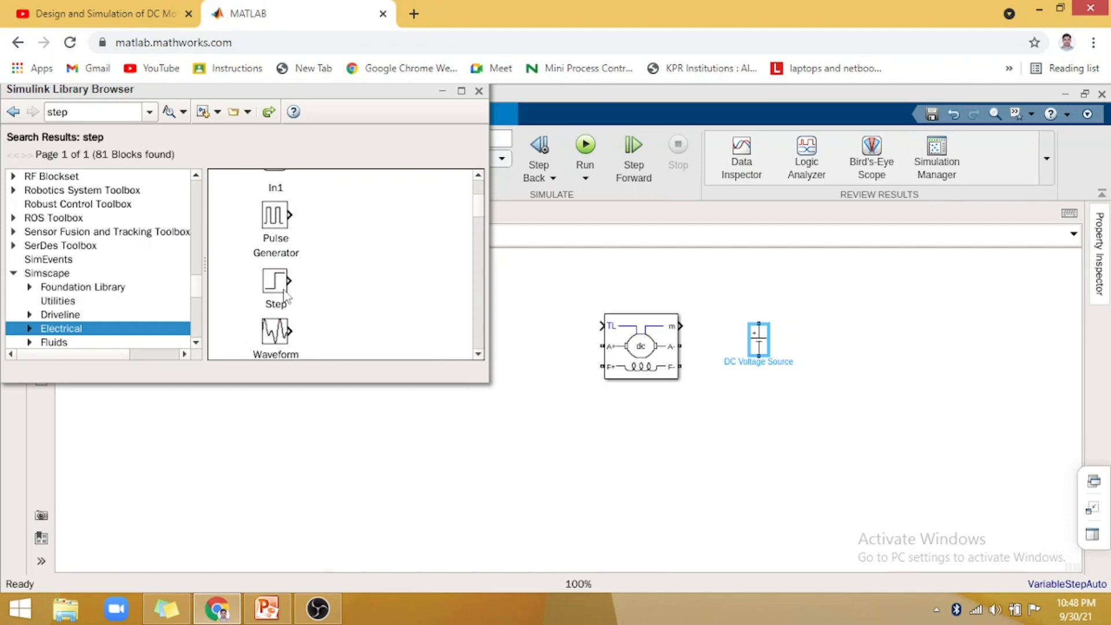
{"action": "left_click", "coordinate": [284, 295]}
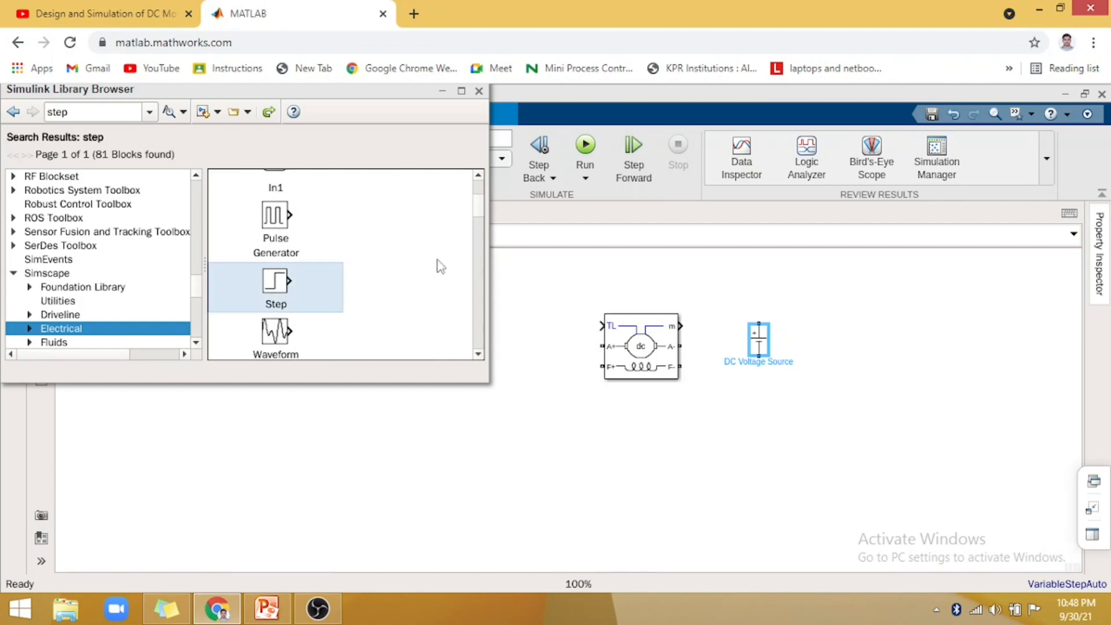
{"action": "left_click_drag", "start_coordinate": [533, 347], "coordinate": [531, 342]}
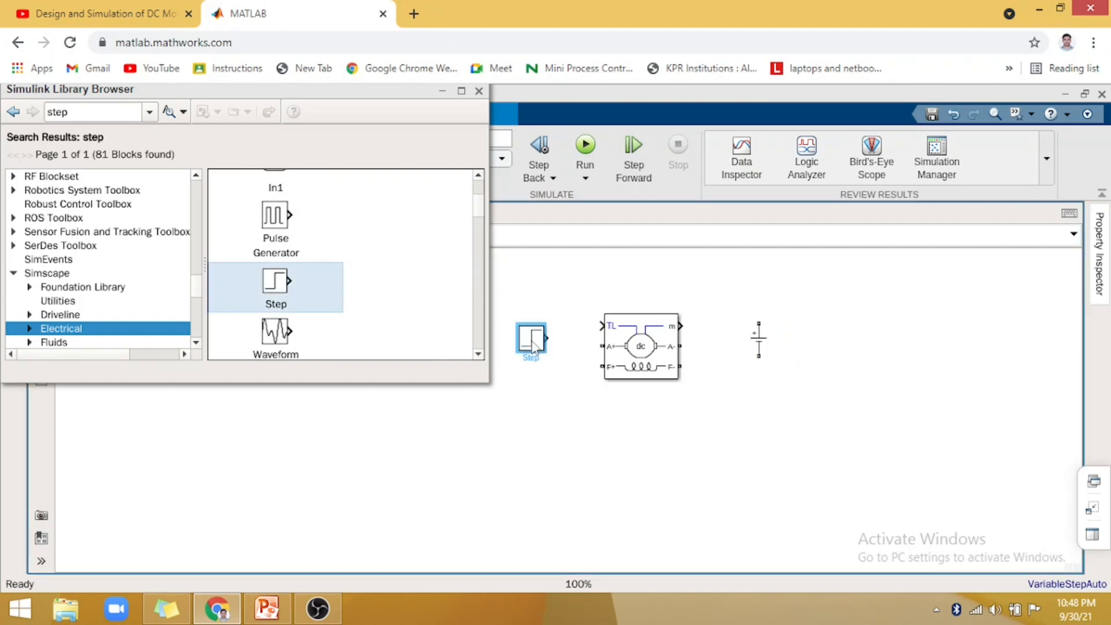
- Search the library for "bus selector" and place a Simulink Bus Selector block to the right of the DC Voltage Source
{"action": "left_click", "coordinate": [150, 112]}
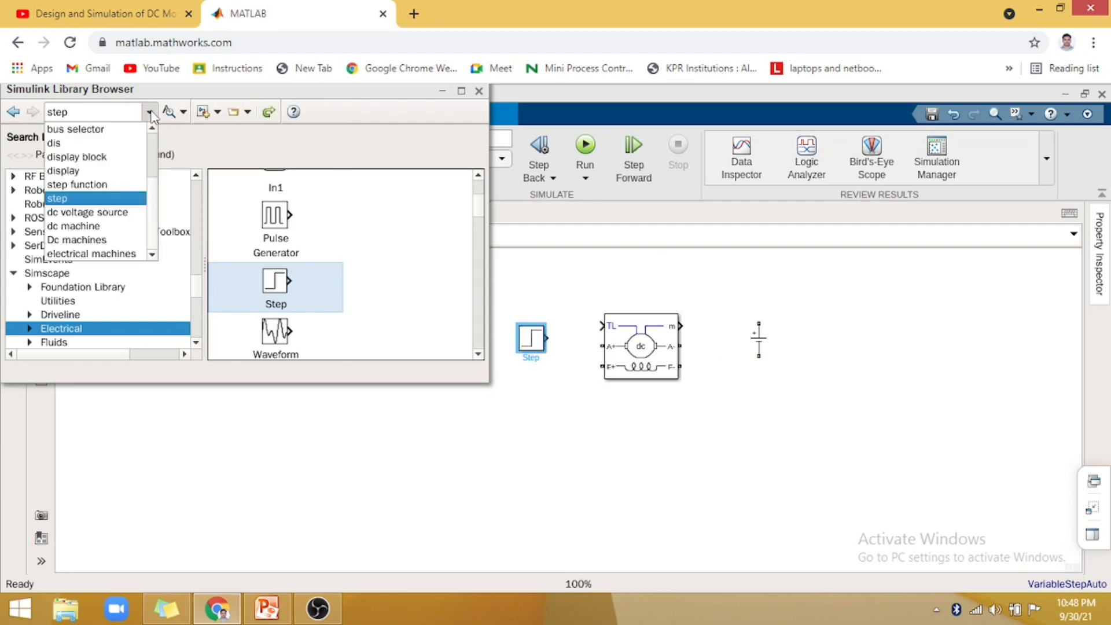
{"action": "left_click", "coordinate": [96, 130]}
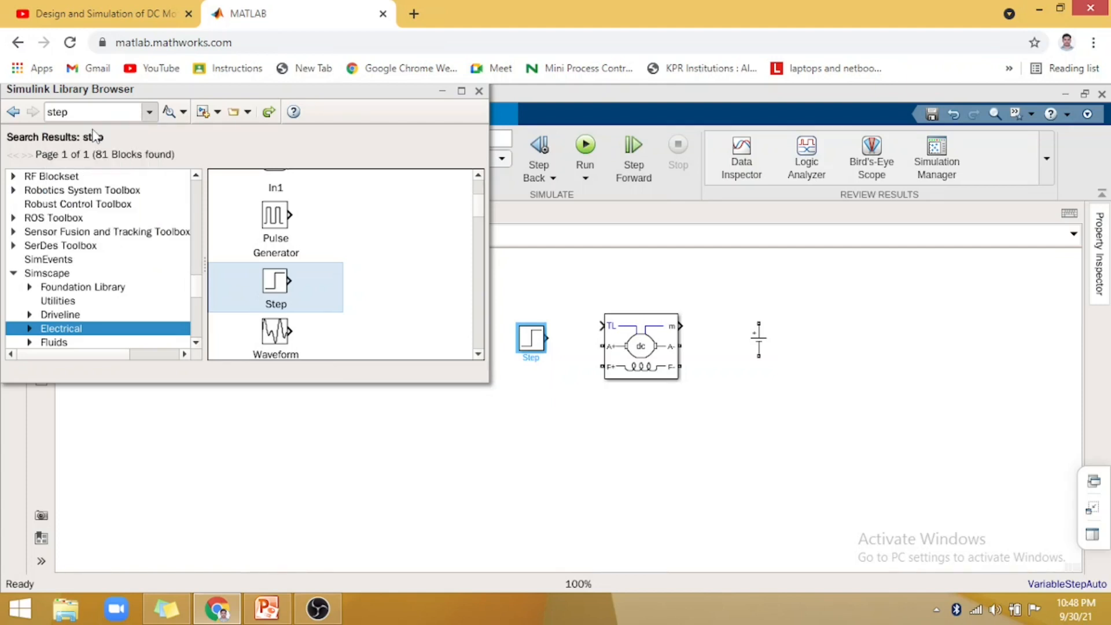
{"action": "key", "text": "Return"}
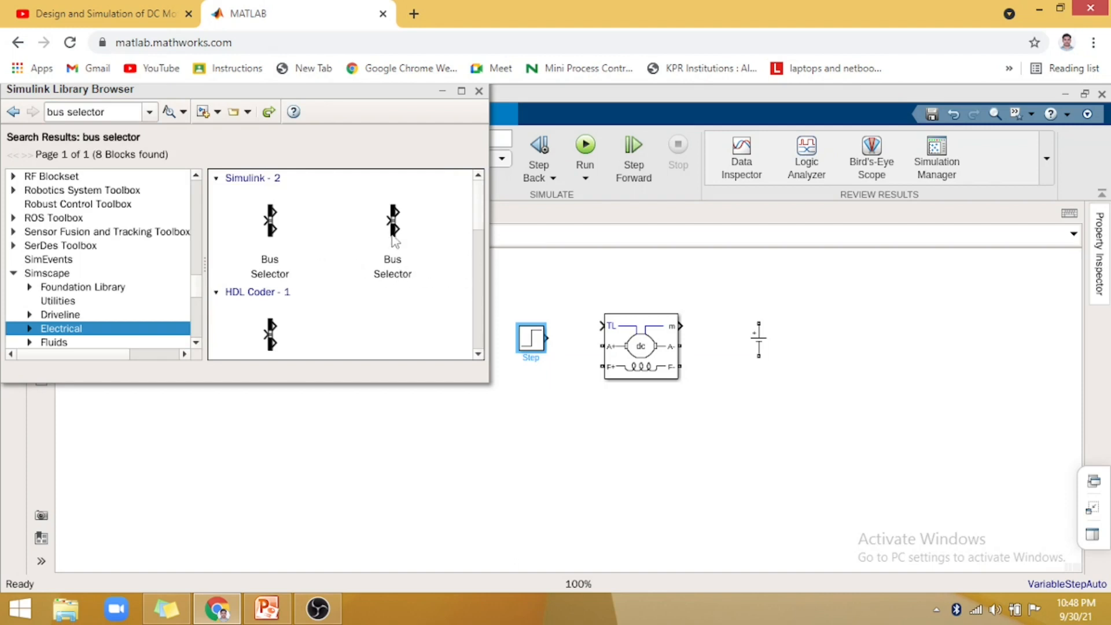
{"action": "left_click_drag", "start_coordinate": [395, 238], "coordinate": [818, 353]}
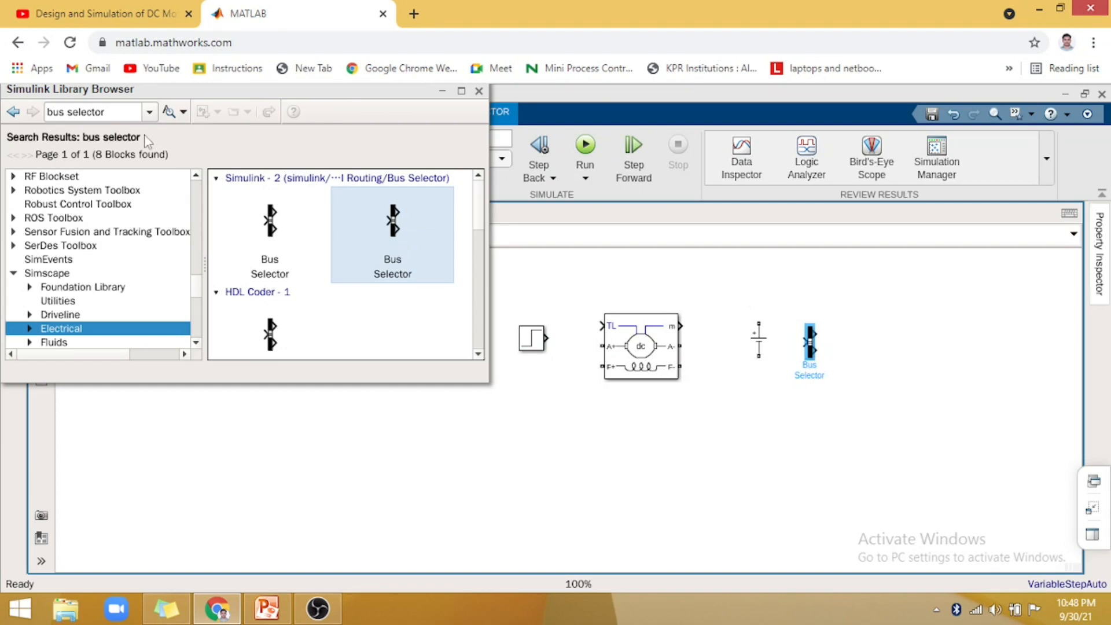
- Search the library for "gain" and place a Gain block below the DC Machine
{"action": "left_click", "coordinate": [150, 114]}
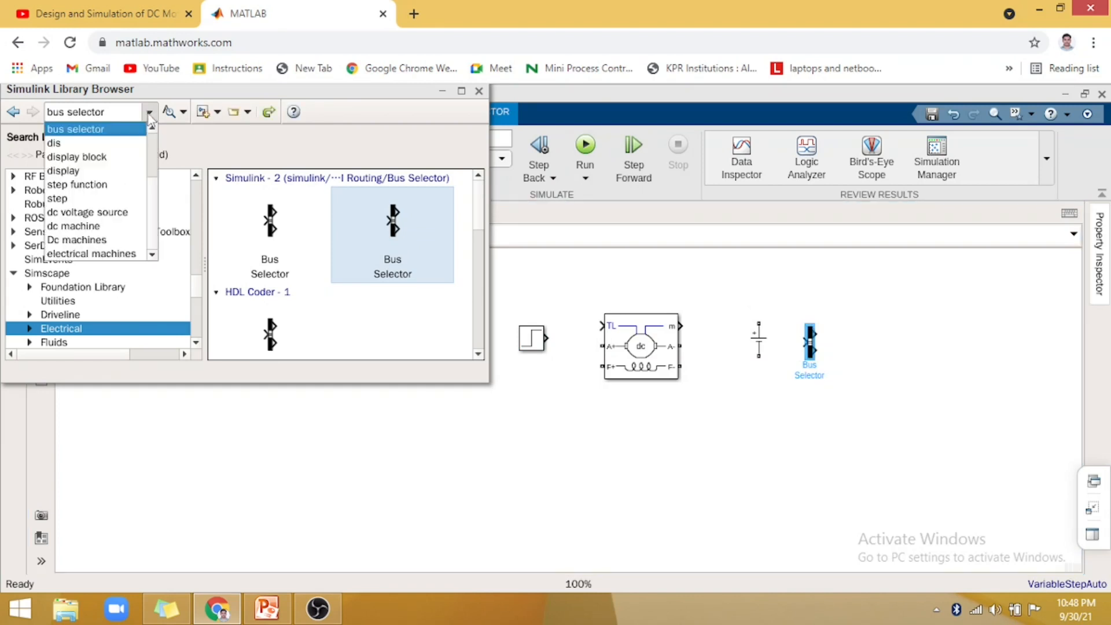
{"action": "left_click", "coordinate": [153, 129]}
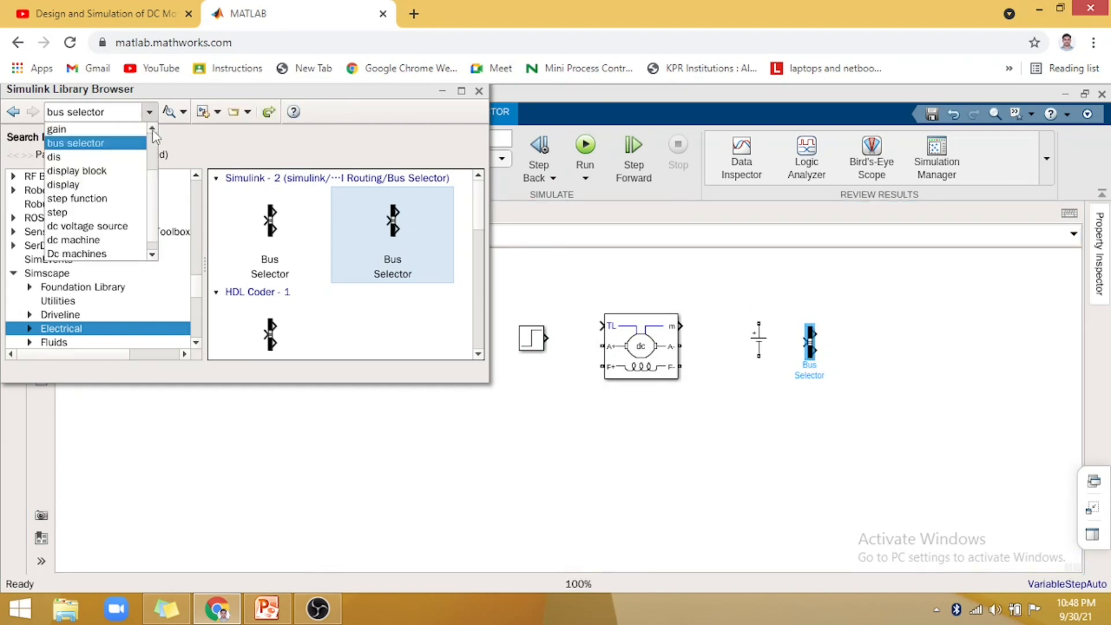
{"action": "left_click", "coordinate": [152, 129]}
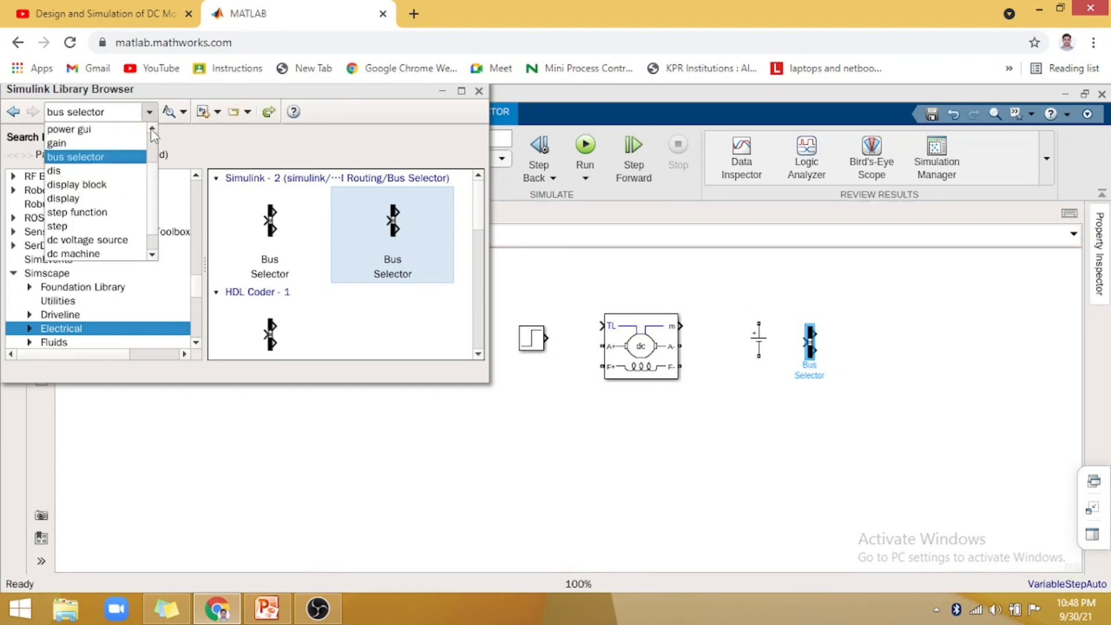
{"action": "left_click", "coordinate": [57, 143]}
{"action": "key", "text": "Return"}
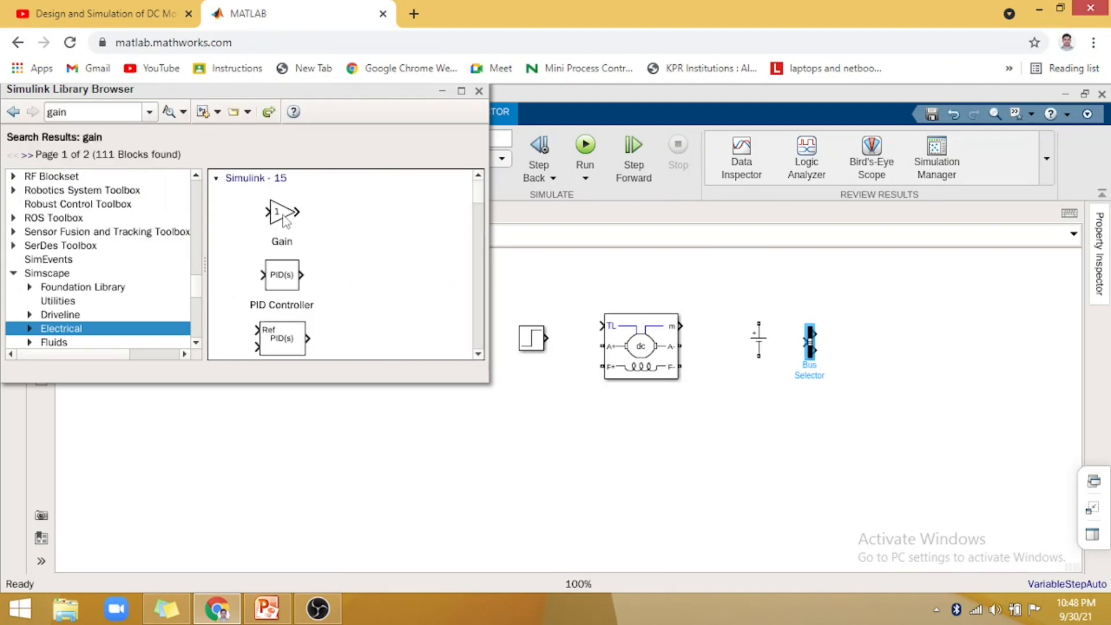
{"action": "left_click", "coordinate": [282, 216]}
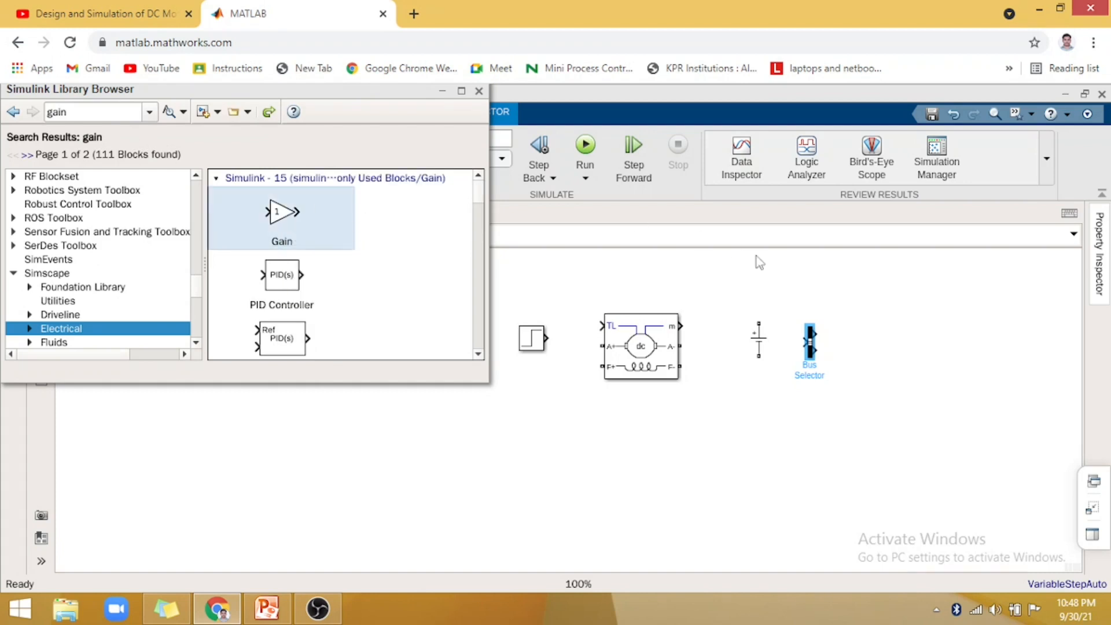
{"action": "left_click", "coordinate": [763, 452]}
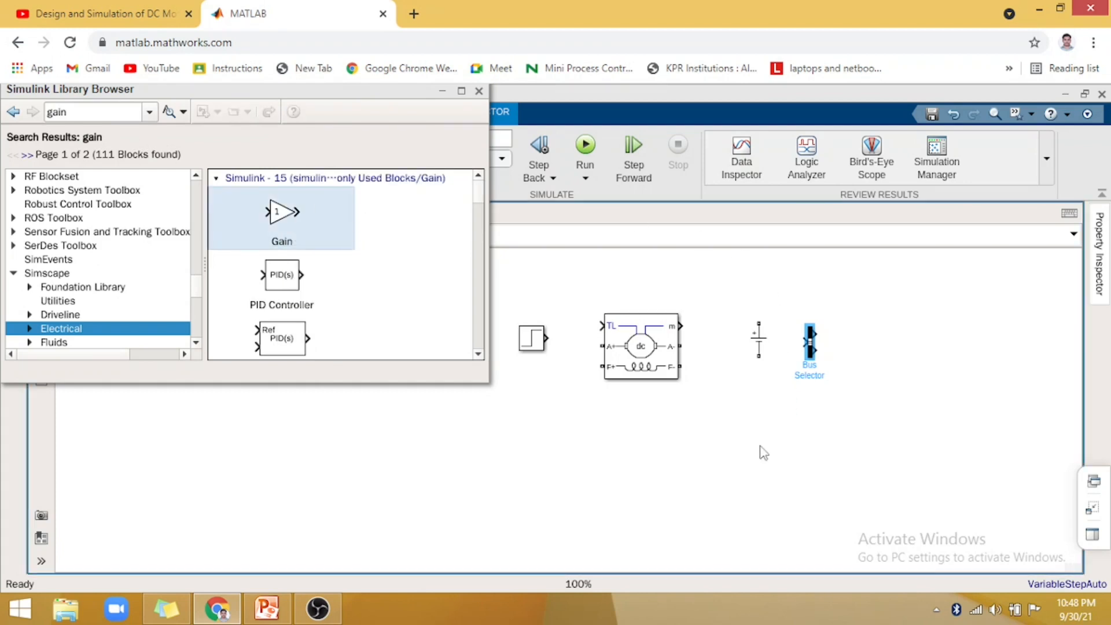
{"action": "left_click", "coordinate": [96, 305]}
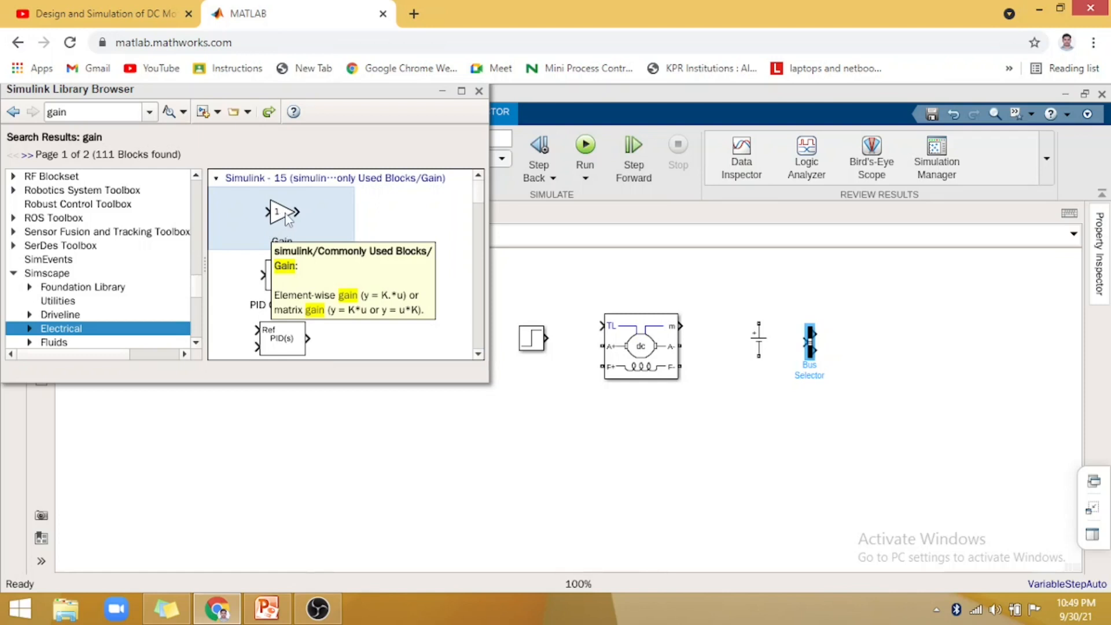
{"action": "left_click_drag", "start_coordinate": [650, 380], "coordinate": [642, 419]}
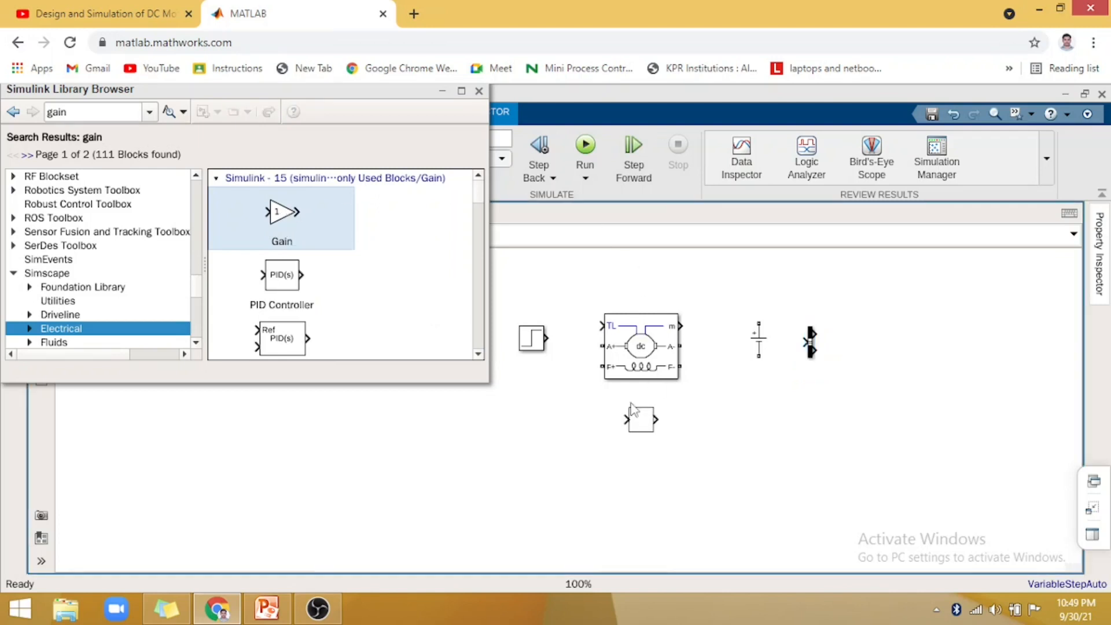
- Search the library for "powergui" and place the powergui block below and to the left of the Gain block
{"action": "left_click", "coordinate": [150, 111]}
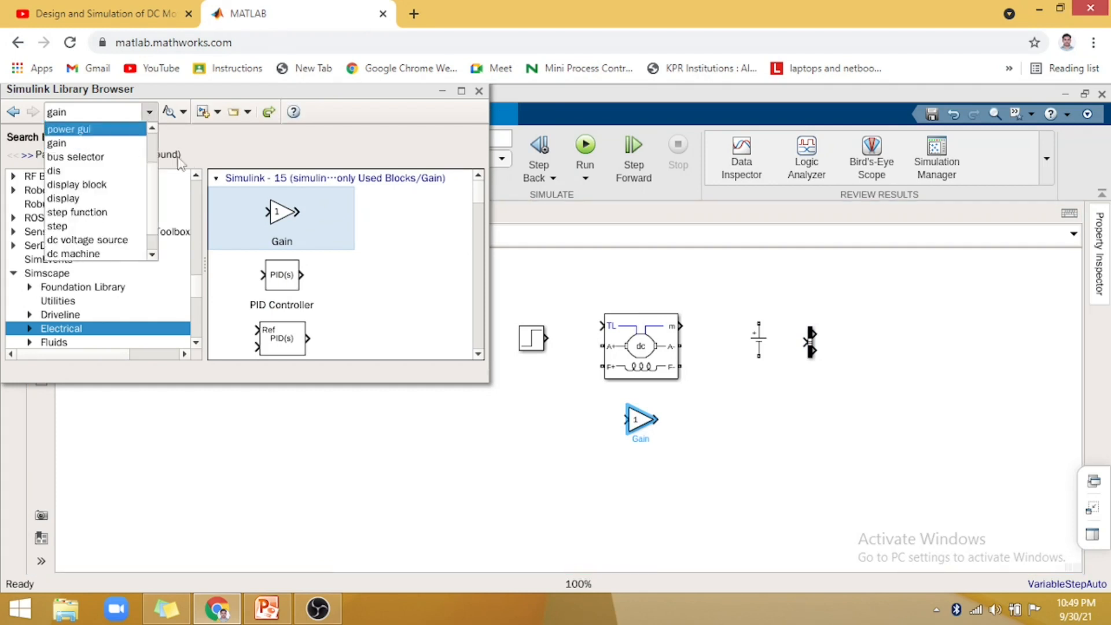
{"action": "left_click", "coordinate": [155, 129]}
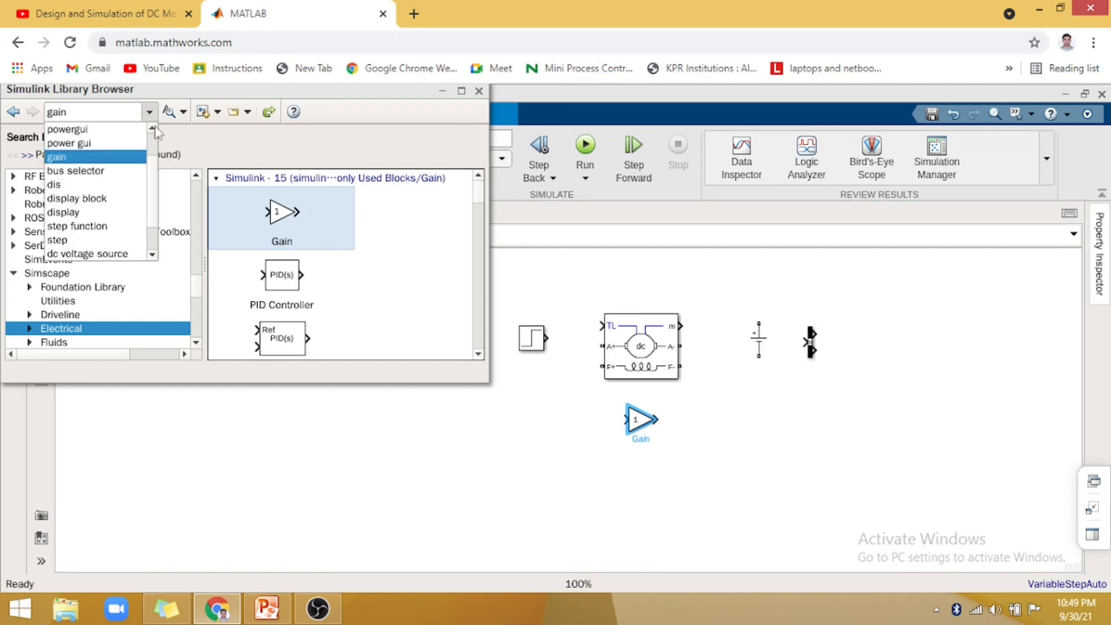
{"action": "left_click", "coordinate": [77, 131]}
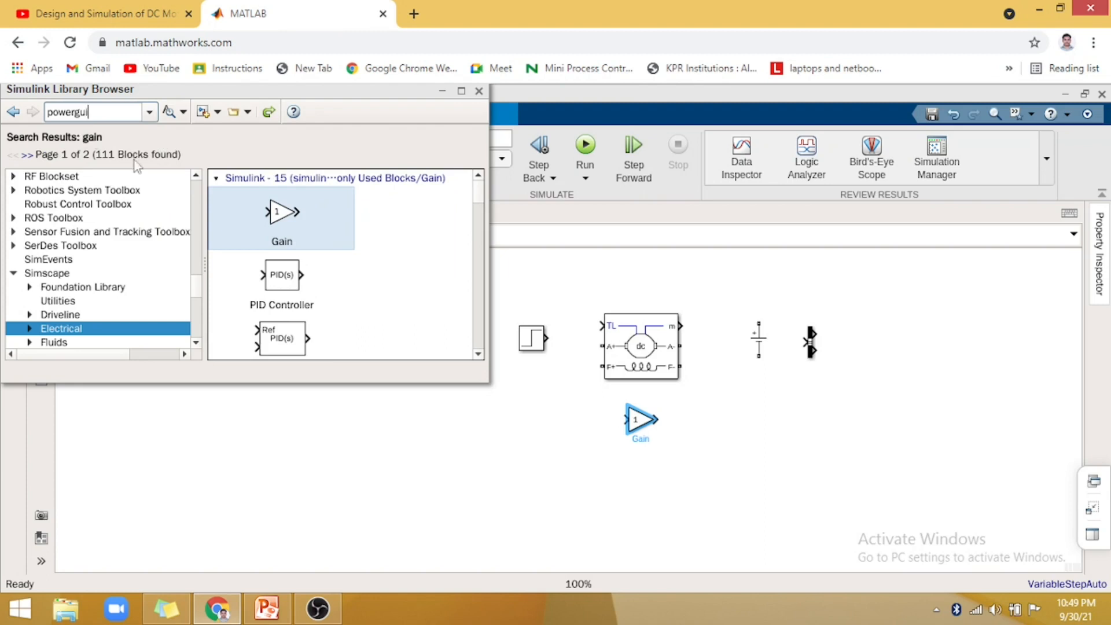
{"action": "key", "text": "Return"}
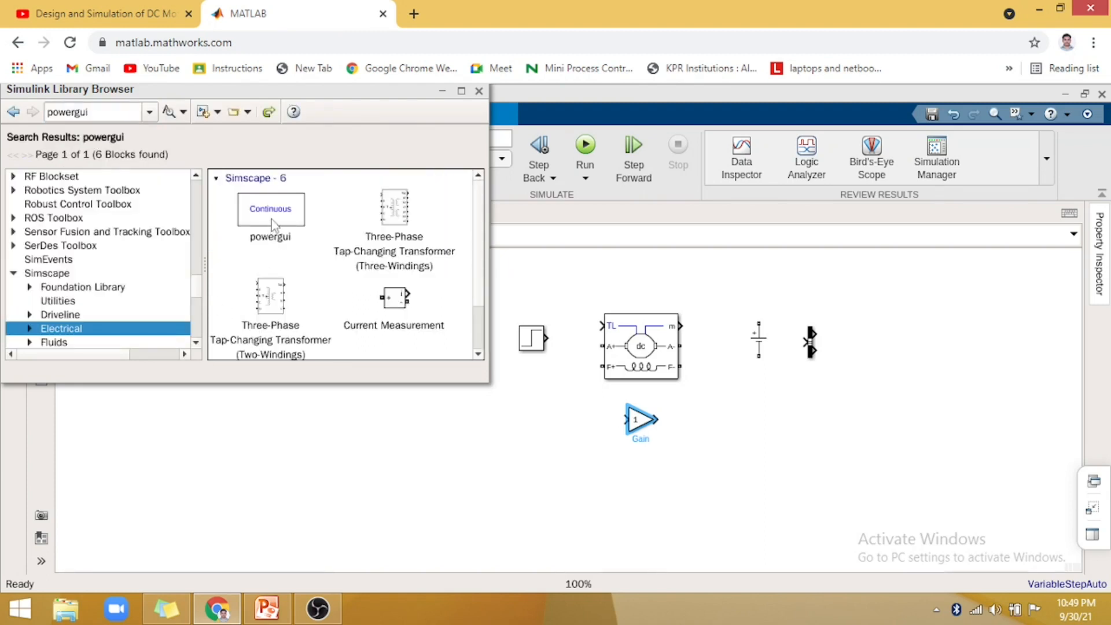
{"action": "left_click", "coordinate": [275, 223]}
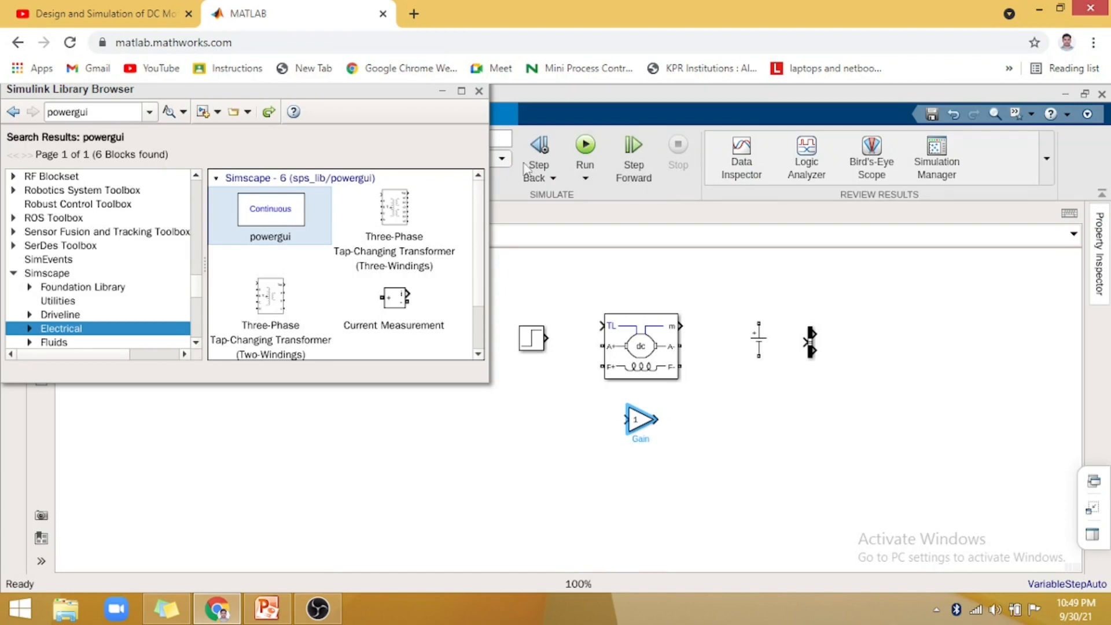
{"action": "left_click_drag", "start_coordinate": [495, 462], "coordinate": [496, 463]}
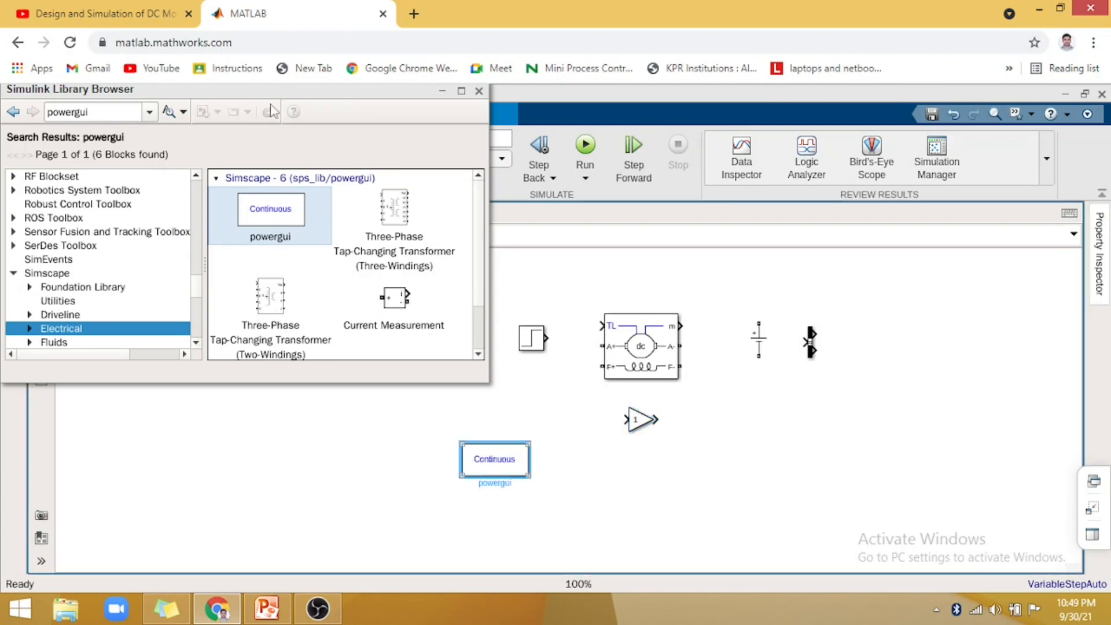
- Search the library for "sink" and place a Display block below the Bus Selector
{"action": "left_click", "coordinate": [149, 113]}
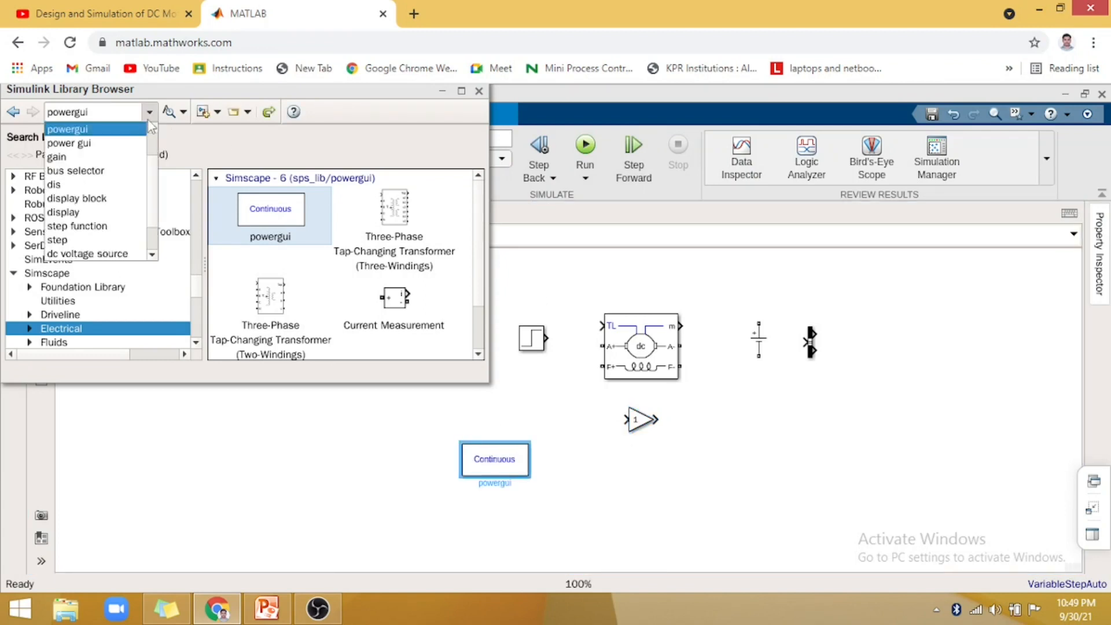
{"action": "left_click", "coordinate": [152, 130]}
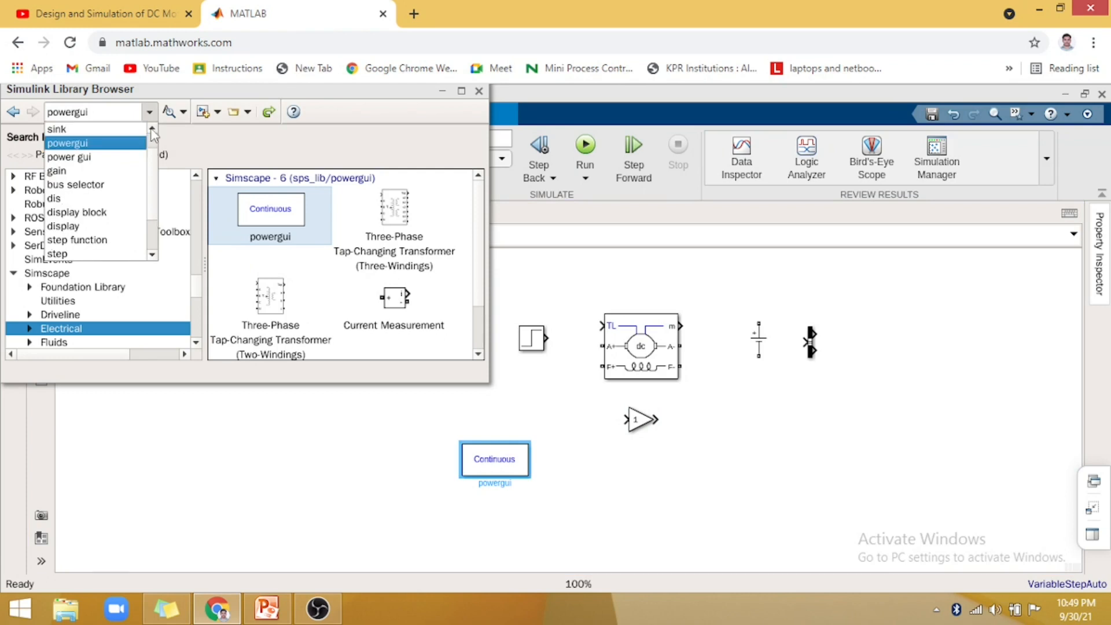
{"action": "left_click", "coordinate": [151, 130]}
{"action": "left_click", "coordinate": [60, 145]}
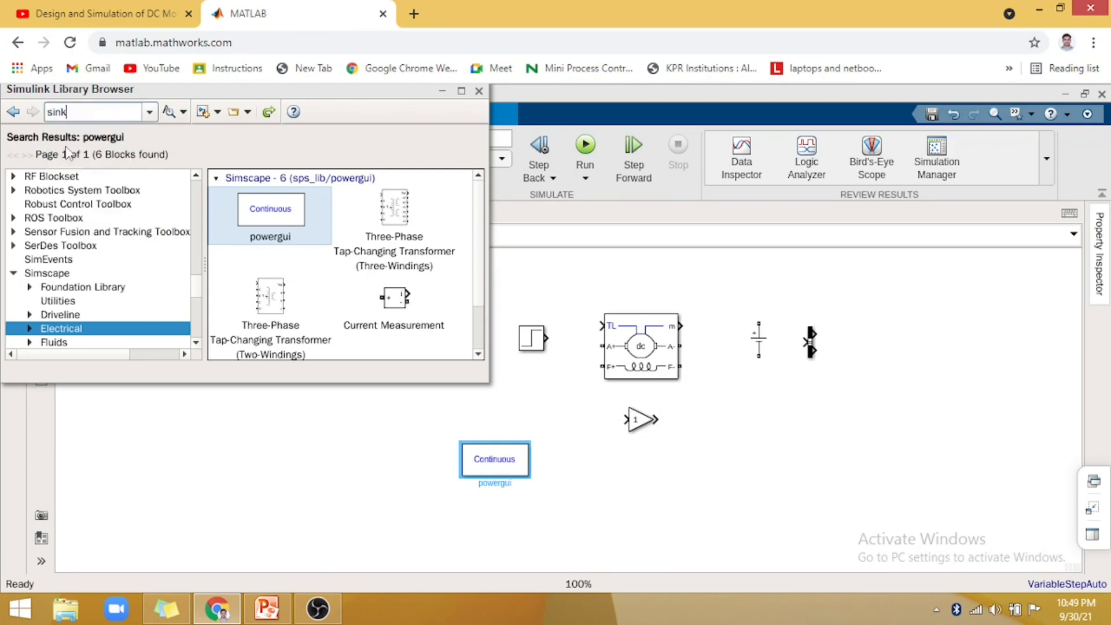
{"action": "key", "text": "Return"}
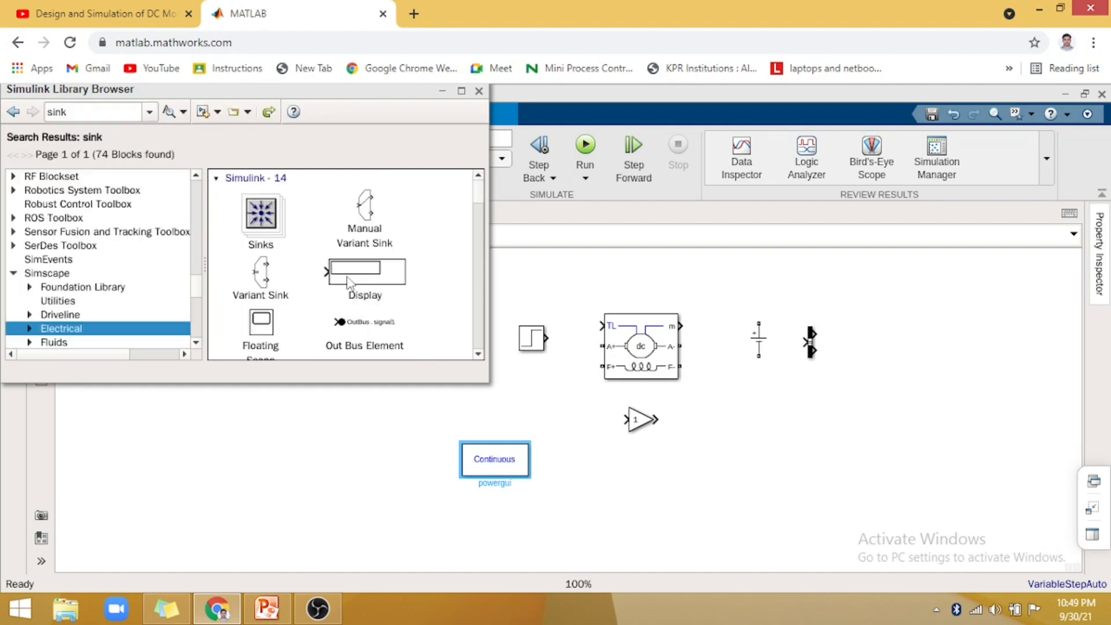
{"action": "left_click", "coordinate": [349, 281]}
{"action": "left_click_drag", "start_coordinate": [359, 282], "coordinate": [825, 440]}
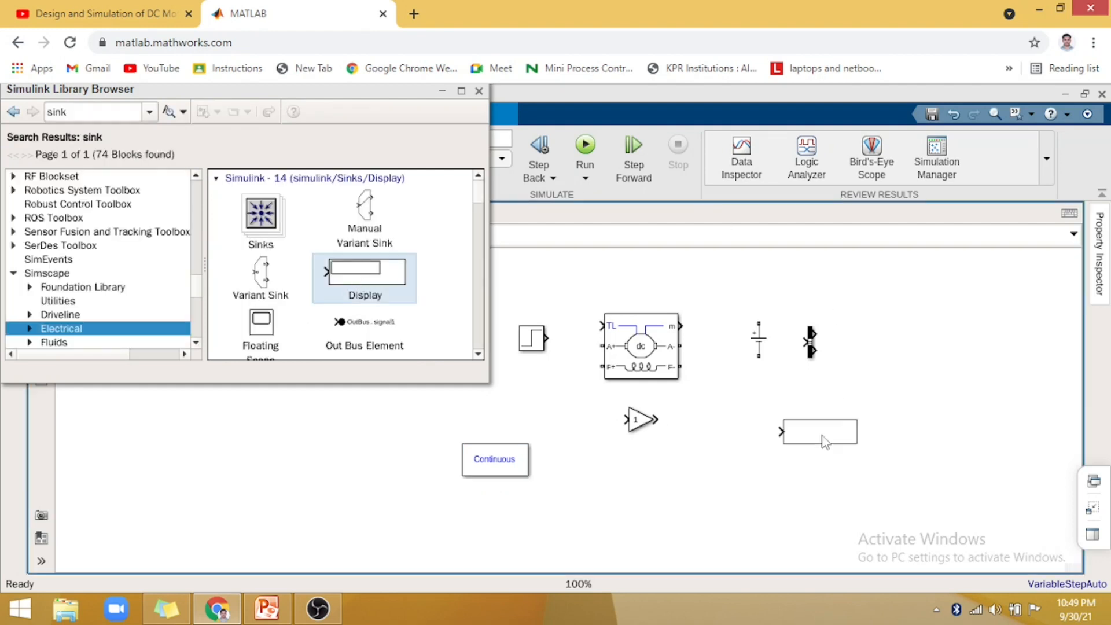
- Search the library for "sum", place a Sum block to the right of the Bus Selector, and close the library browser
{"action": "left_click", "coordinate": [148, 114]}
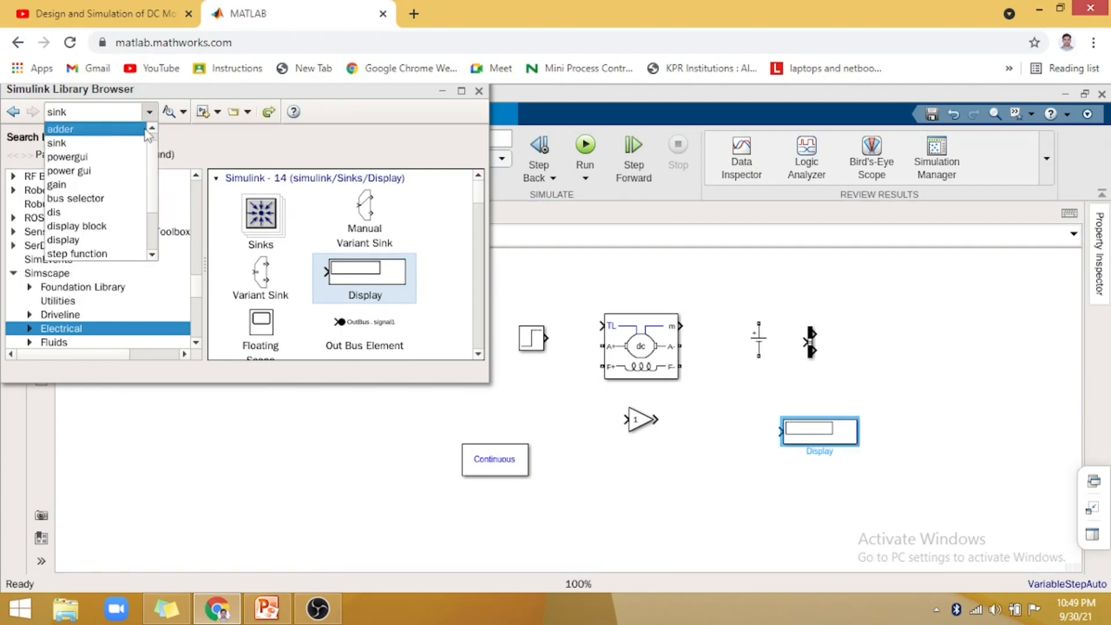
{"action": "left_click", "coordinate": [145, 132]}
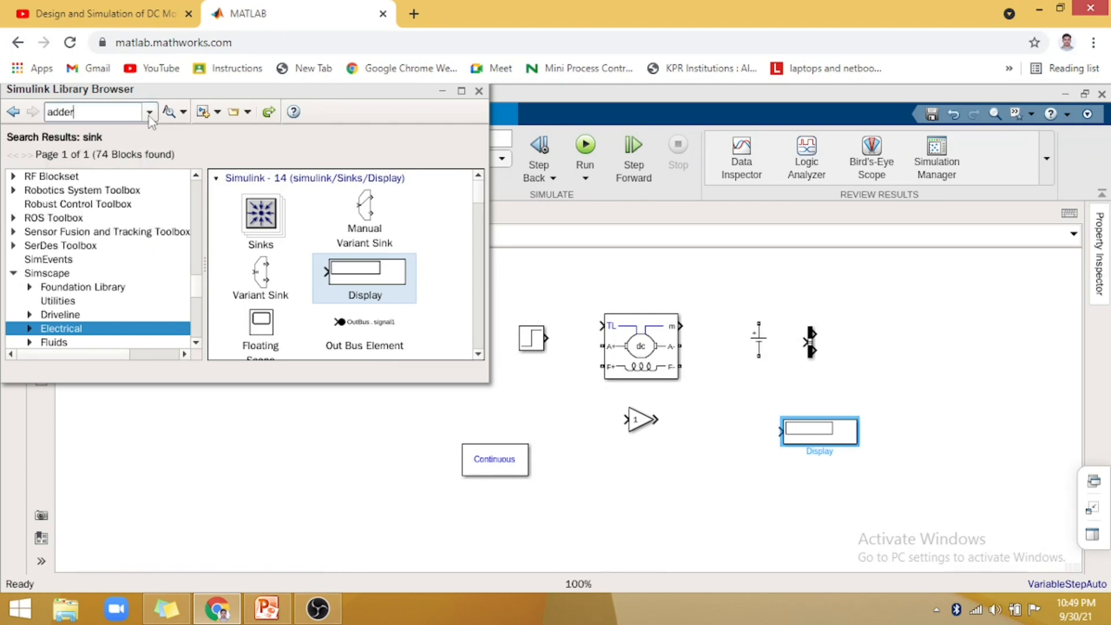
{"action": "left_click", "coordinate": [150, 116]}
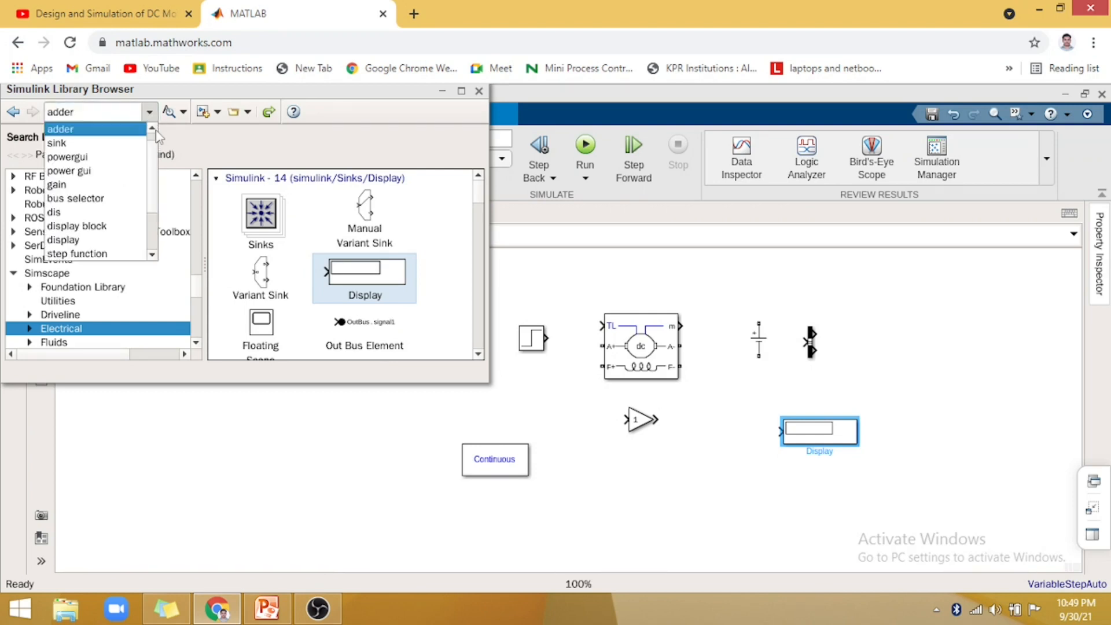
{"action": "left_click", "coordinate": [154, 130]}
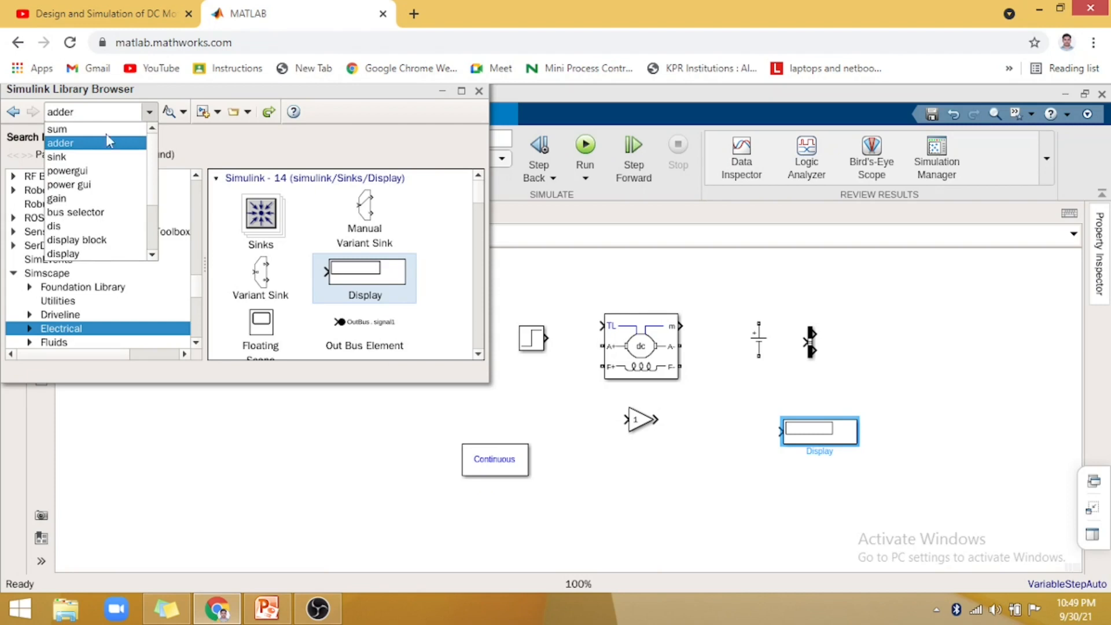
{"action": "left_click", "coordinate": [63, 129]}
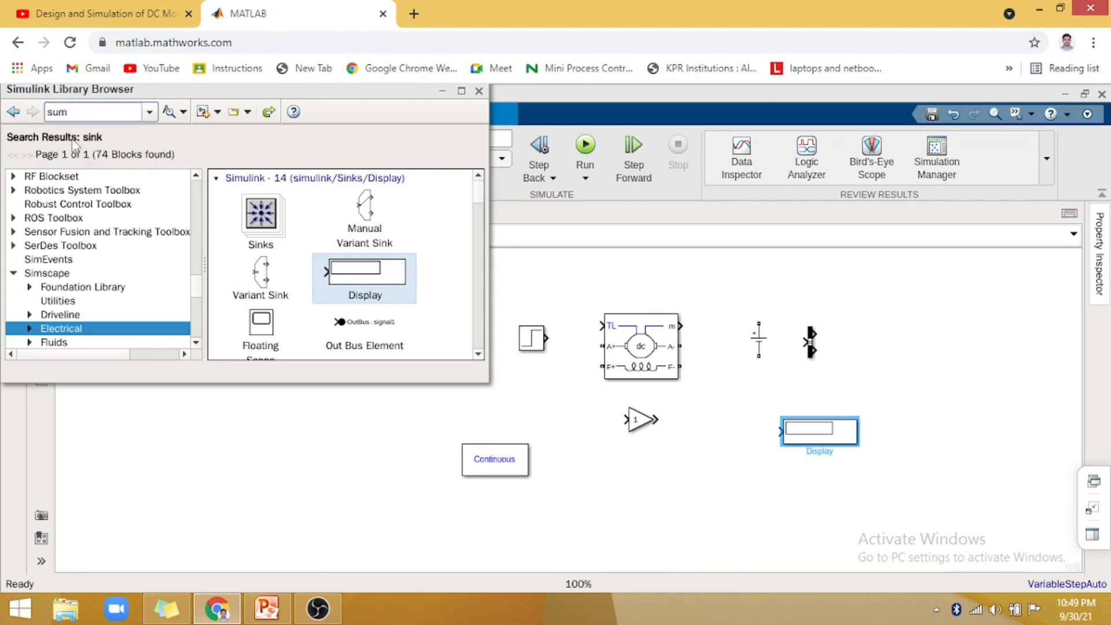
{"action": "key", "text": "Return"}
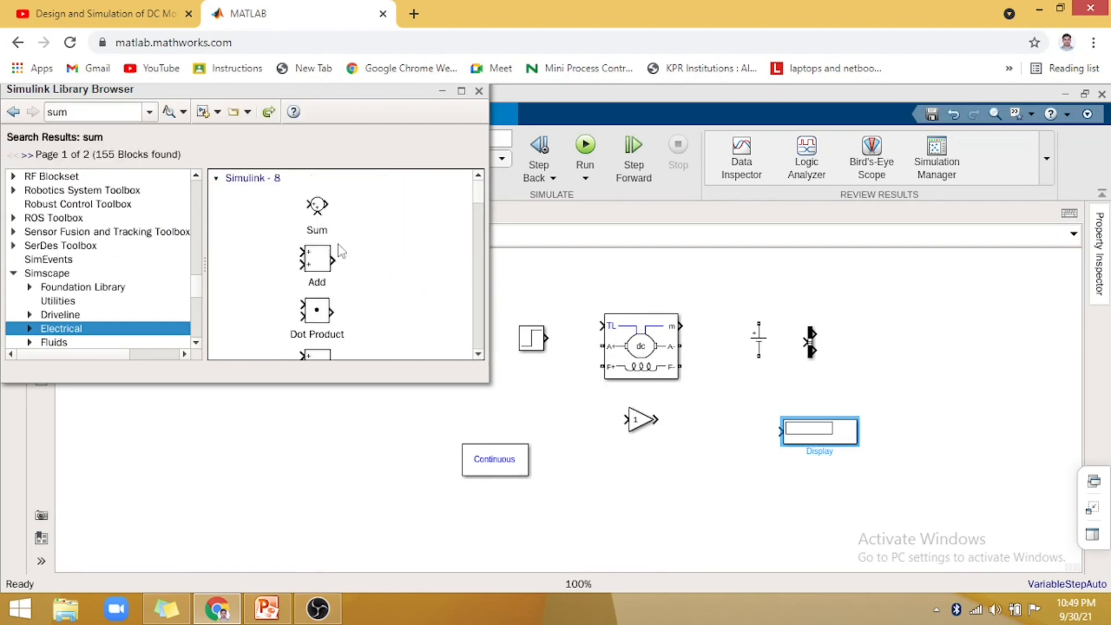
{"action": "left_click", "coordinate": [317, 216]}
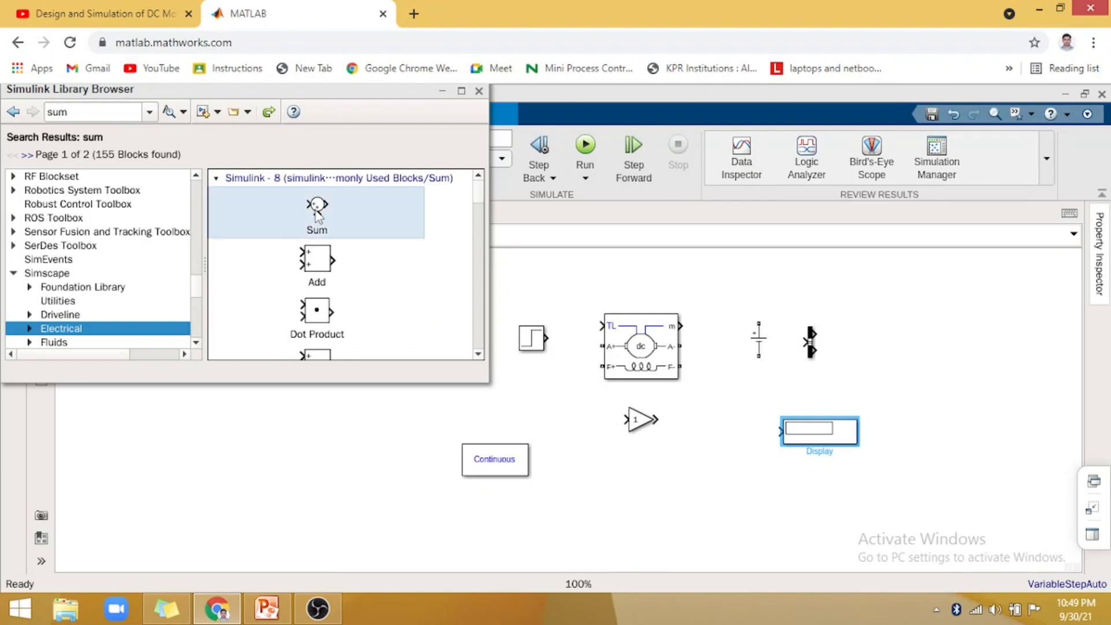
{"action": "left_click_drag", "start_coordinate": [917, 343], "coordinate": [915, 341]}
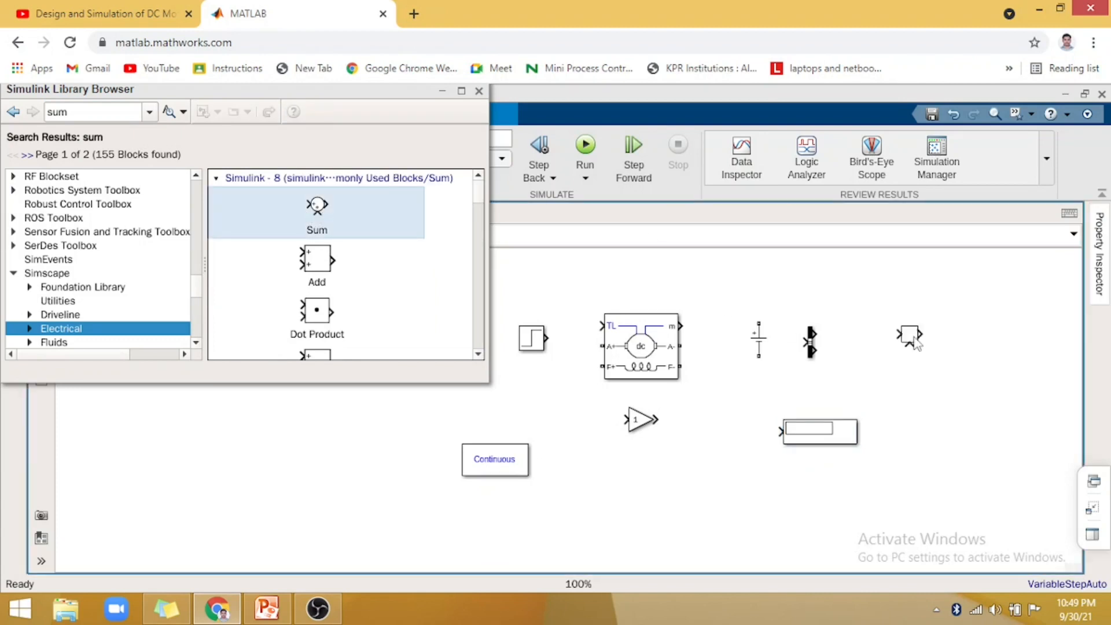
{"action": "left_click", "coordinate": [479, 91]}
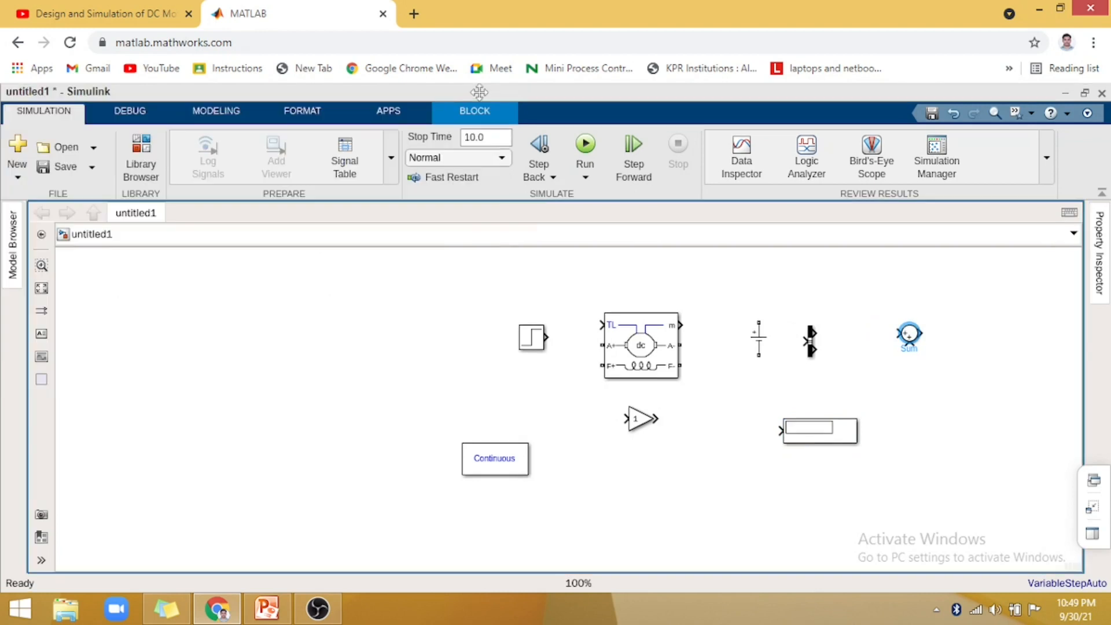
- Move the DC Machine to the left of the other blocks and set its preset model to 01: 5HP 240V 1750RPM Field:300V
{"action": "left_click_drag", "start_coordinate": [641, 351], "coordinate": [283, 391]}
{"action": "left_click_drag", "start_coordinate": [250, 440], "coordinate": [347, 356]}
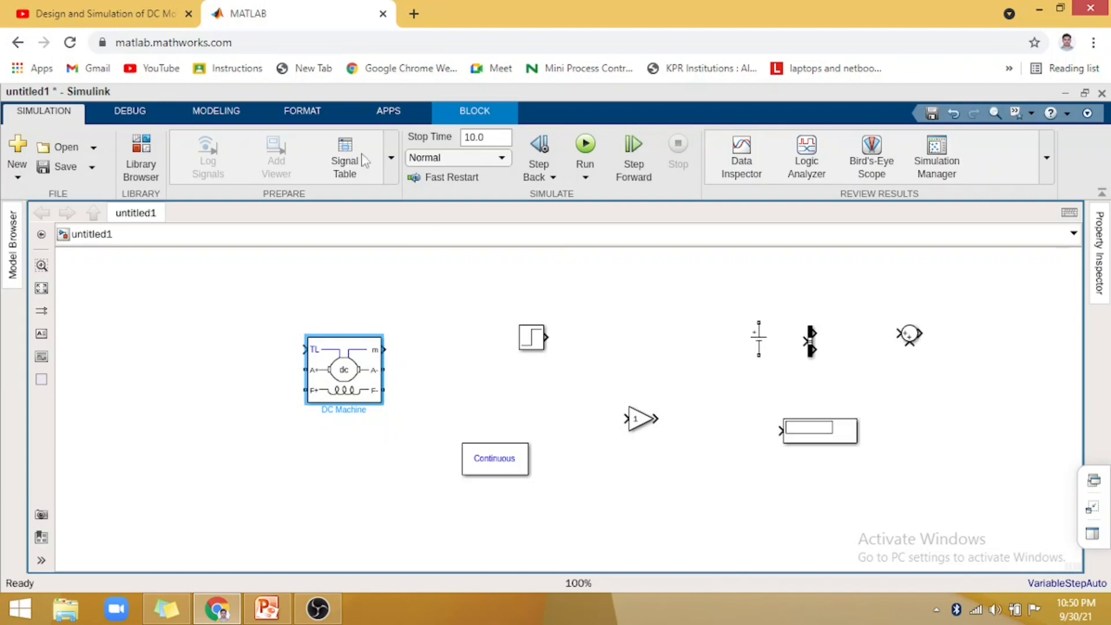
{"action": "double_click", "coordinate": [343, 381]}
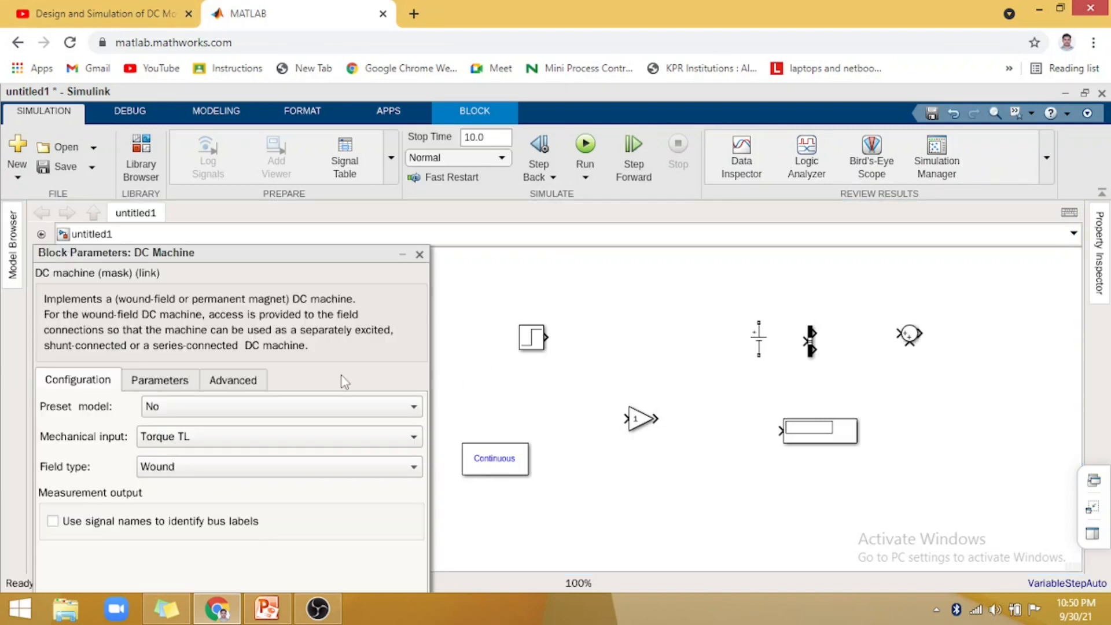
{"action": "left_click", "coordinate": [275, 412]}
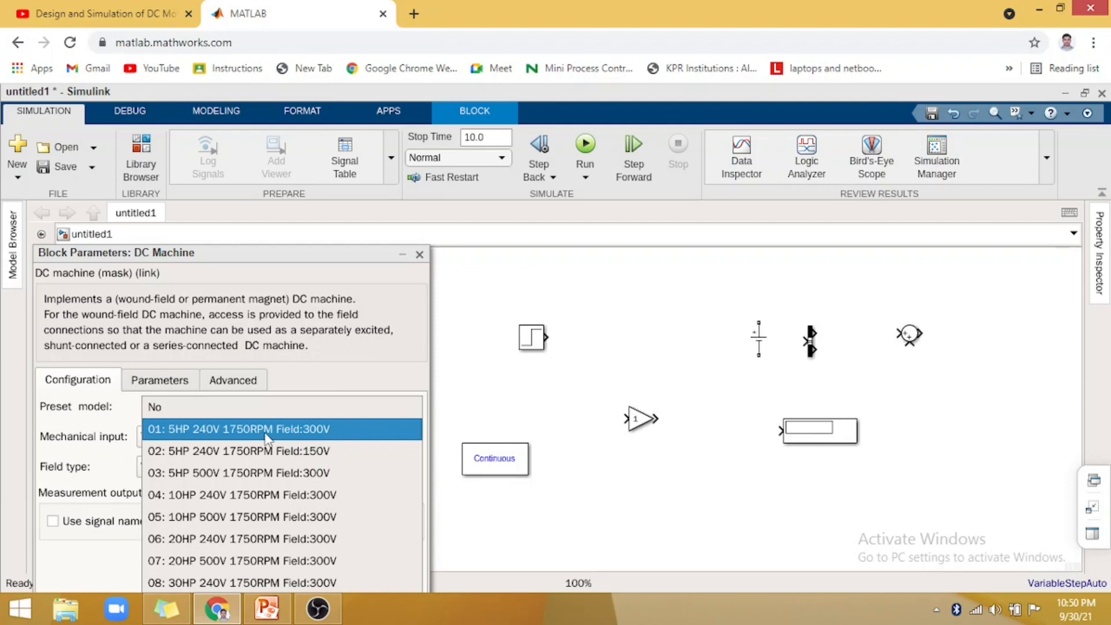
{"action": "left_click", "coordinate": [265, 434]}
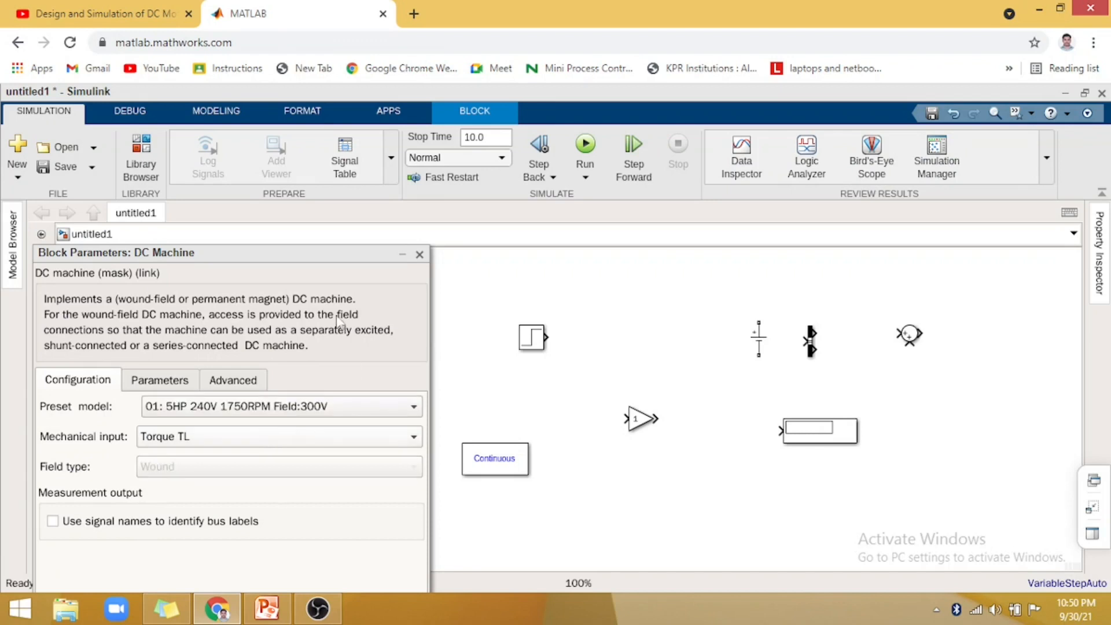
{"action": "left_click_drag", "start_coordinate": [305, 252], "coordinate": [327, 182]}
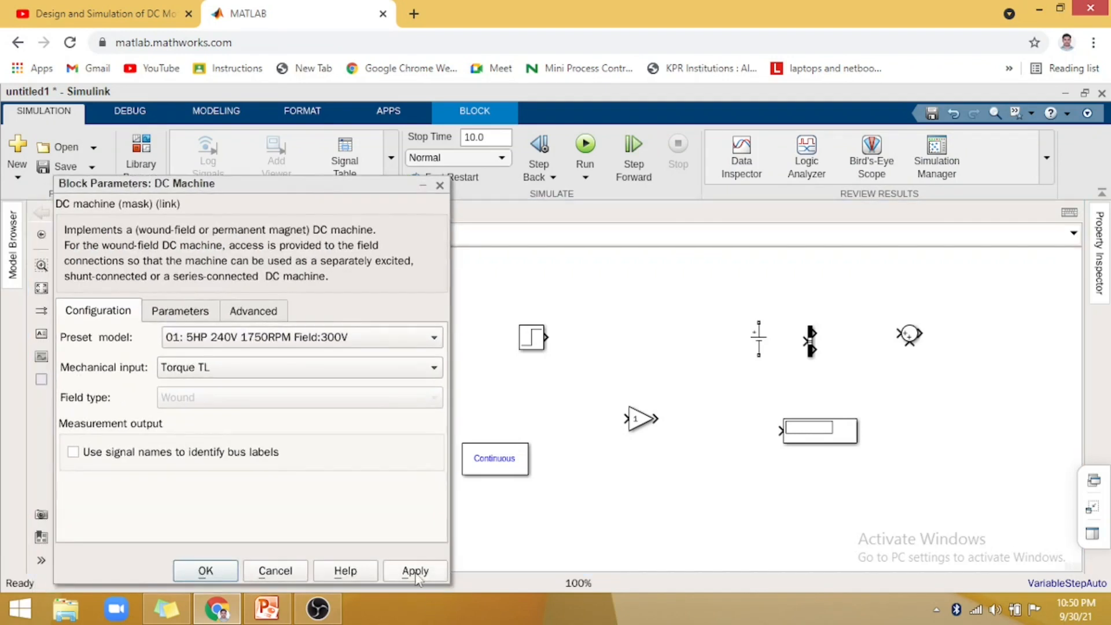
{"action": "left_click", "coordinate": [416, 576]}
{"action": "left_click", "coordinate": [224, 576]}
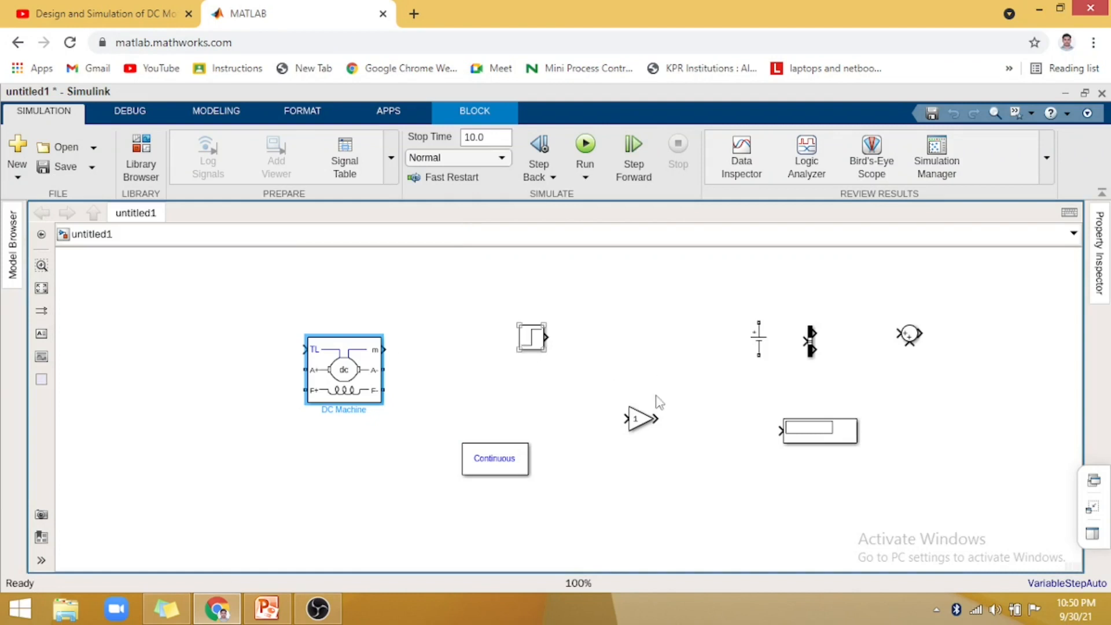
- Rearrange the blocks around the DC Machine: Step to its upper left, DC Voltage Source below it, and powergui to its upper right
{"action": "left_click_drag", "start_coordinate": [531, 341], "coordinate": [530, 325]}
{"action": "left_click_drag", "start_coordinate": [146, 325], "coordinate": [104, 315]}
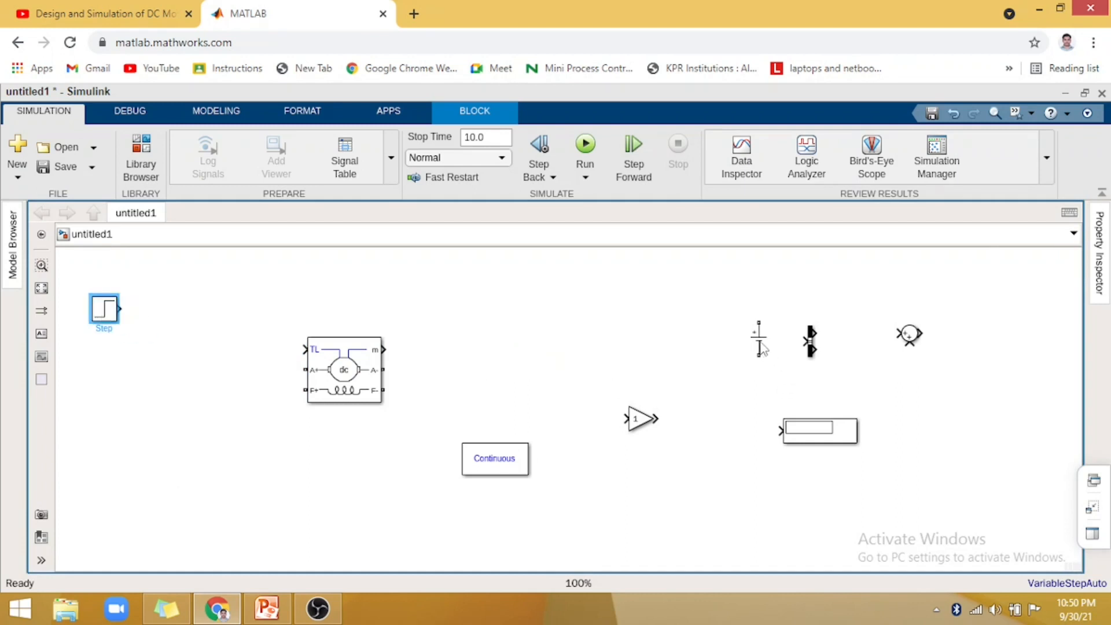
{"action": "left_click_drag", "start_coordinate": [762, 345], "coordinate": [374, 453]}
{"action": "left_click", "coordinate": [488, 460]}
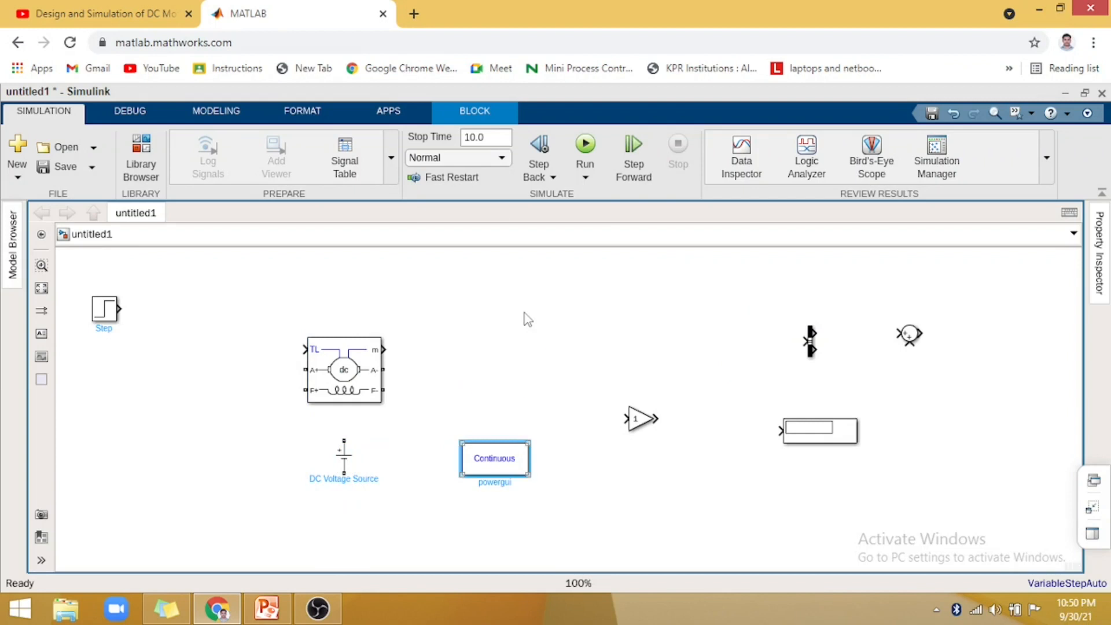
{"action": "left_click_drag", "start_coordinate": [528, 320], "coordinate": [541, 255]}
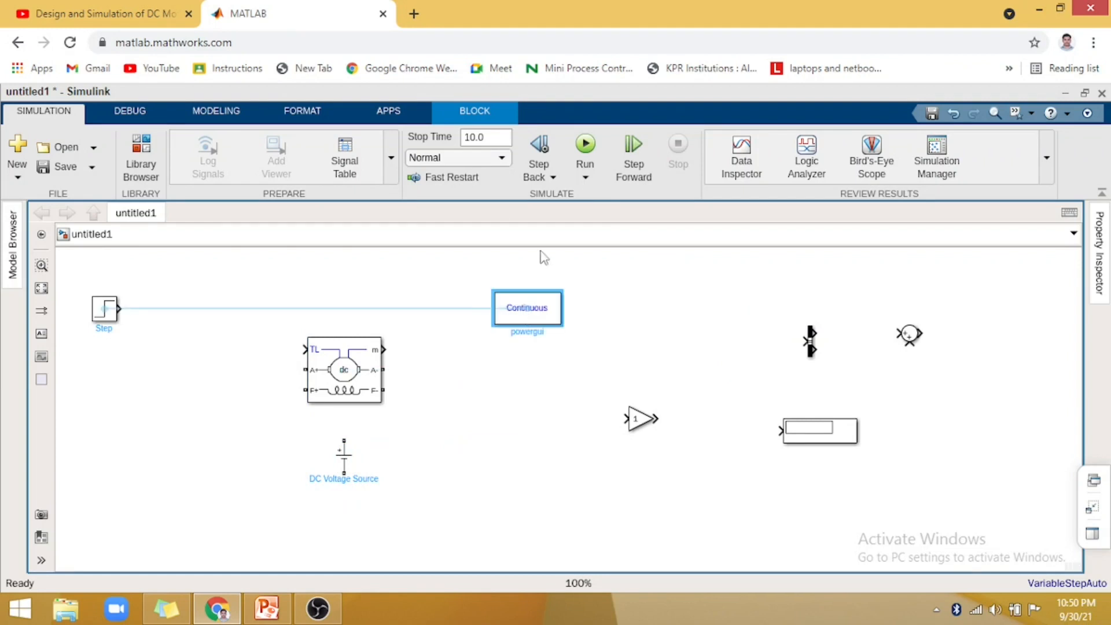
- Rotate the DC Voltage Source counterclockwise and place a copy of it directly below
{"action": "right_click", "coordinate": [346, 463]}
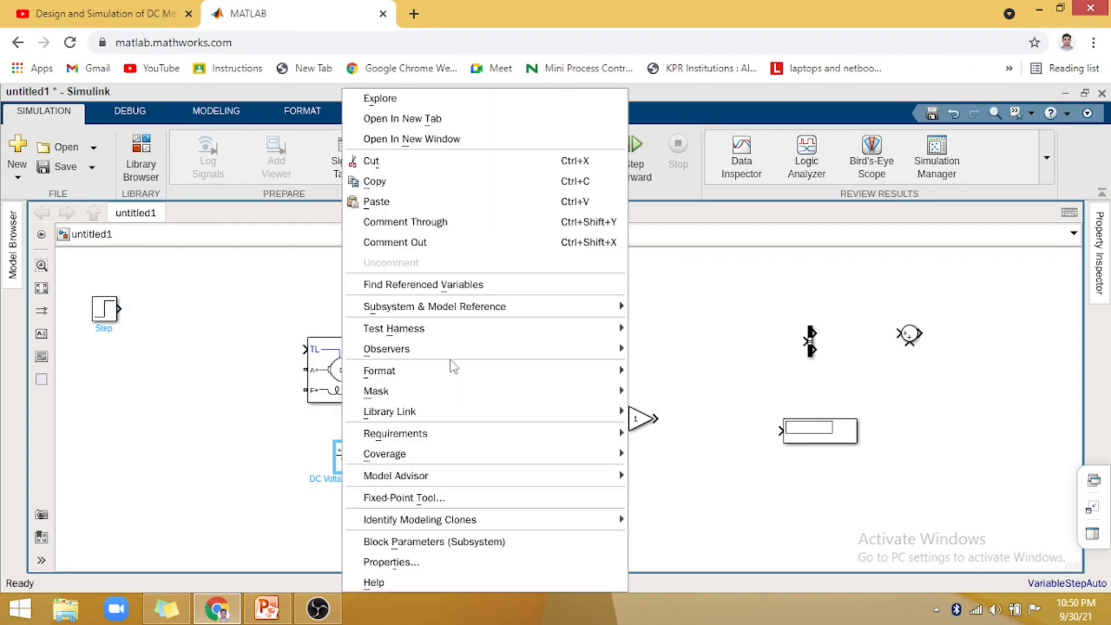
{"action": "mouse_move", "coordinate": [457, 371]}
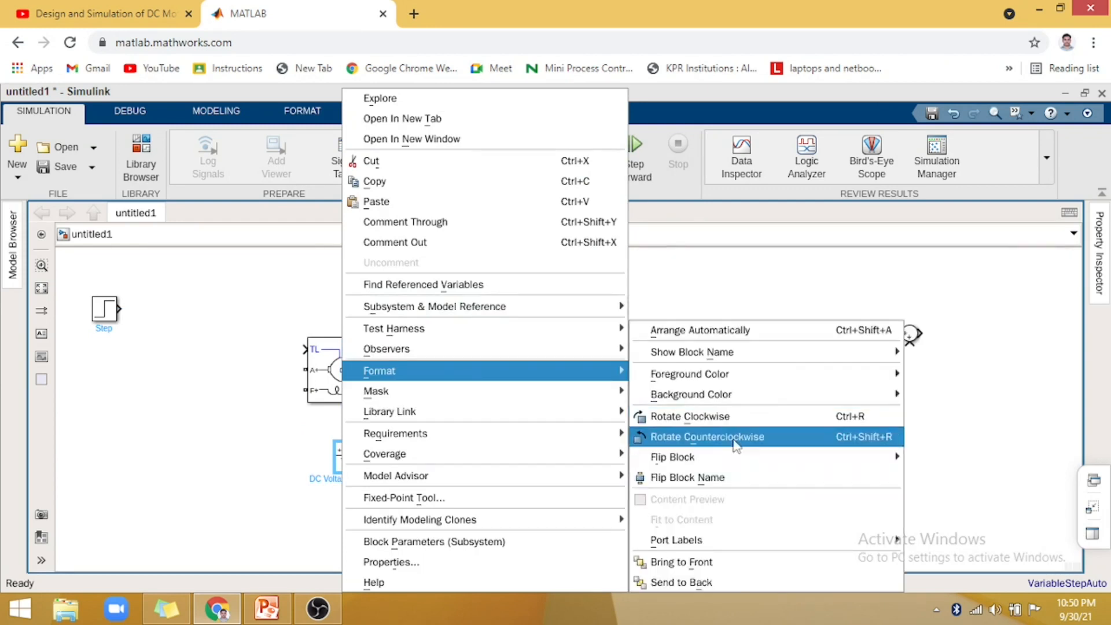
{"action": "left_click", "coordinate": [734, 445]}
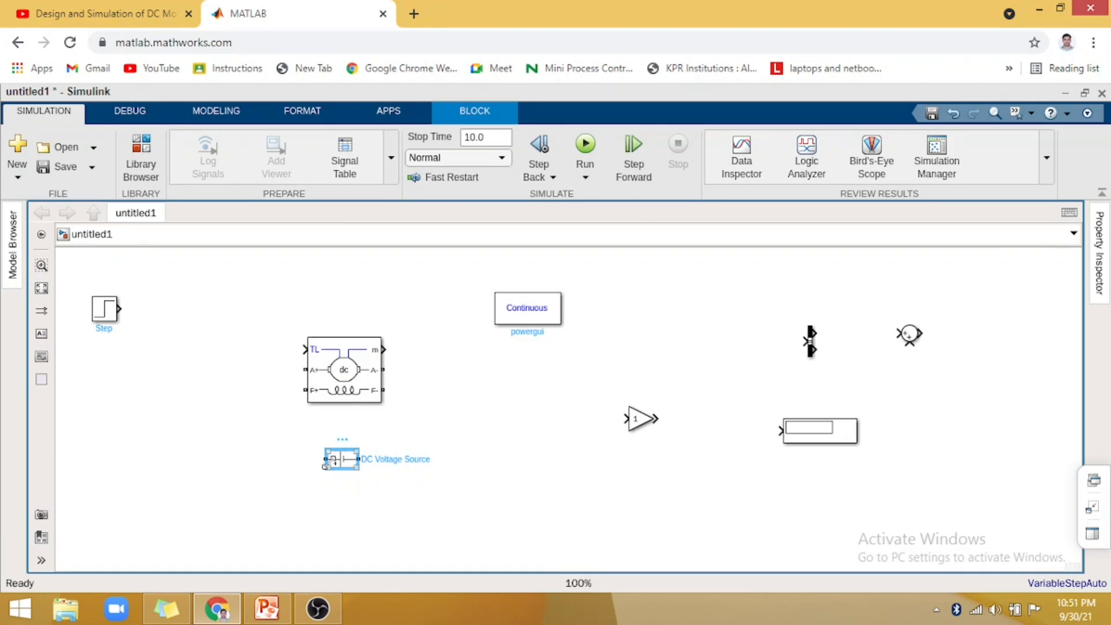
{"action": "left_click_drag", "start_coordinate": [334, 464], "coordinate": [326, 502]}
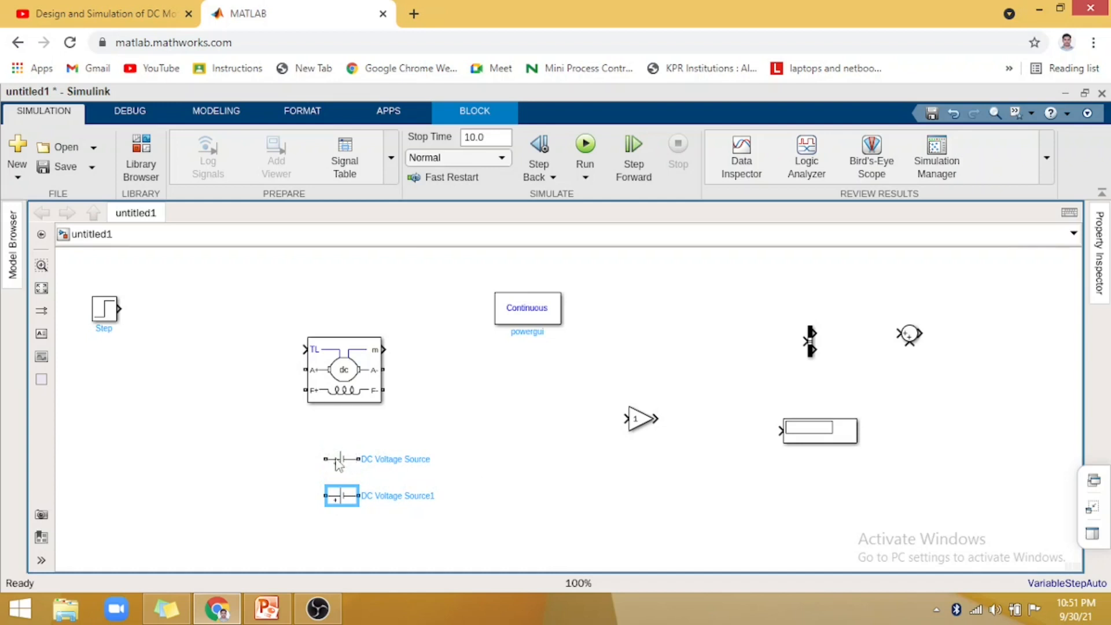
- Wire the upper DC Voltage Source across the DC Machine's F+ and F- terminals and move the duplicate source up just beneath it
{"action": "left_click_drag", "start_coordinate": [337, 457], "coordinate": [306, 390]}
{"action": "mouse_move", "coordinate": [360, 417]}
{"action": "left_mouse_down"}
{"action": "mouse_move", "coordinate": [411, 417]}
{"action": "mouse_move", "coordinate": [397, 390]}
{"action": "mouse_move", "coordinate": [384, 390]}
{"action": "left_mouse_up"}
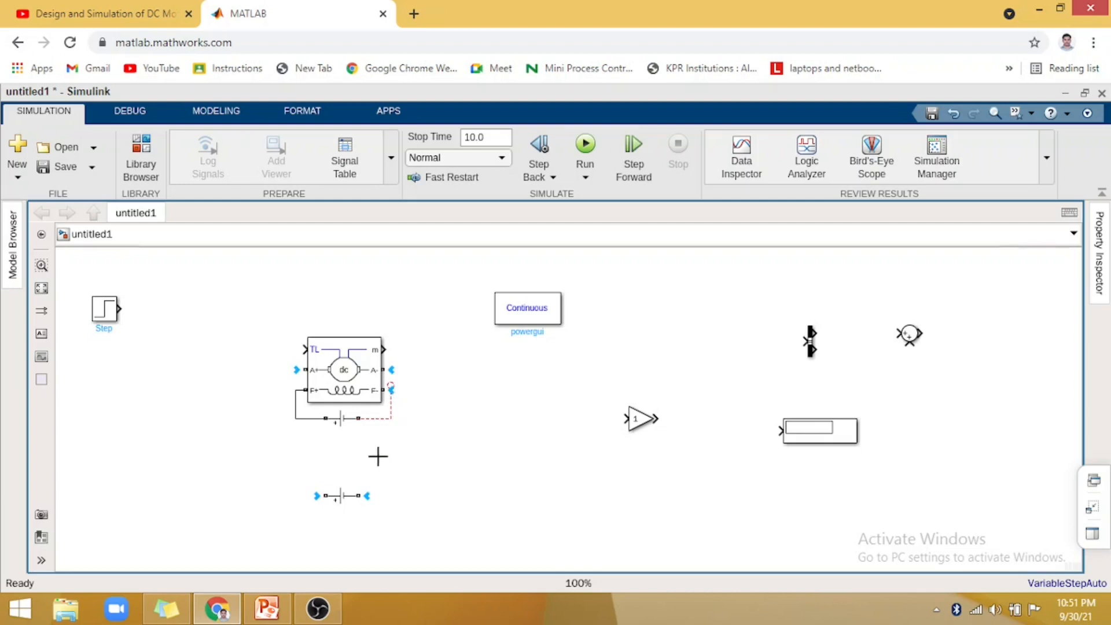
{"action": "left_click", "coordinate": [341, 496]}
{"action": "left_click_drag", "start_coordinate": [340, 458], "coordinate": [343, 454]}
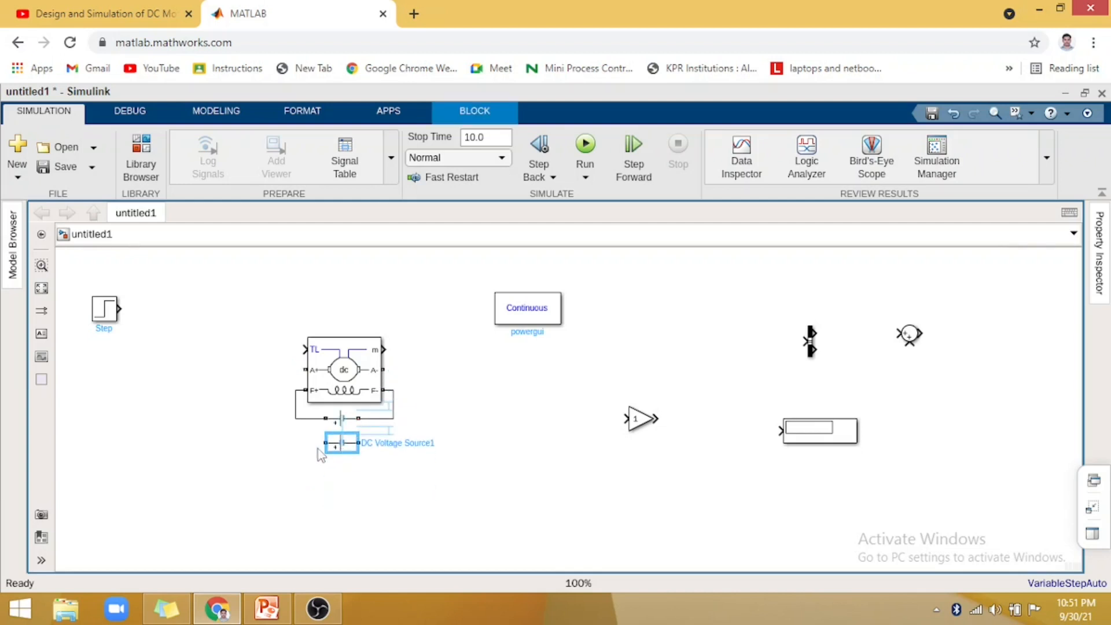
- Wire the lower DC Voltage Source to the DC Machine's A+ terminal and run a line between its other end and A-
{"action": "left_click_drag", "start_coordinate": [282, 436], "coordinate": [311, 373]}
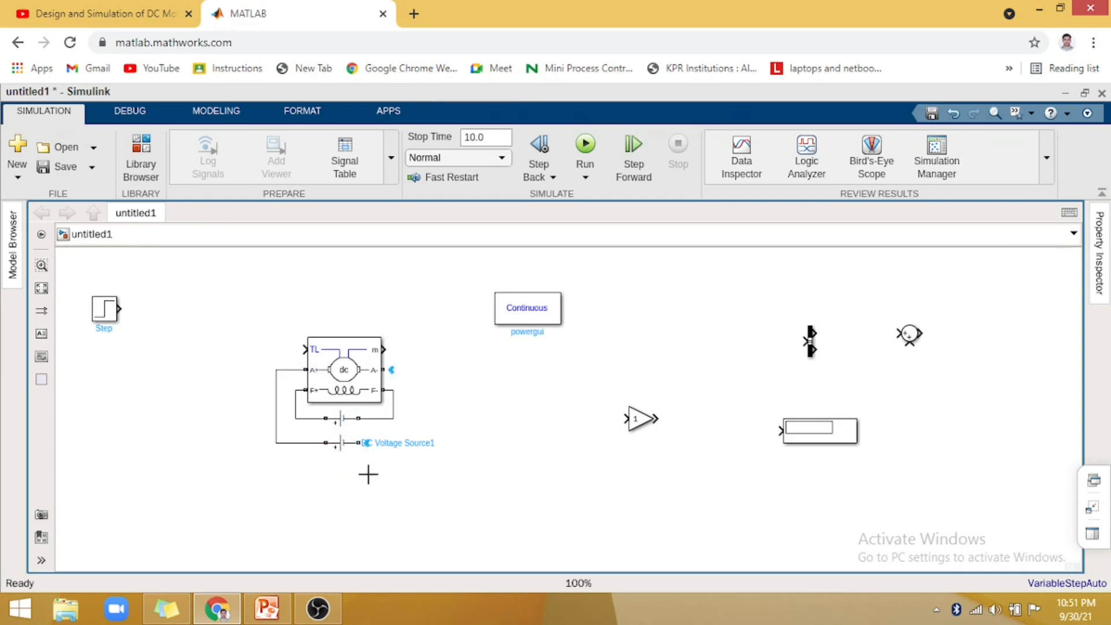
{"action": "left_click", "coordinate": [350, 446]}
{"action": "left_click_drag", "start_coordinate": [394, 369], "coordinate": [371, 473]}
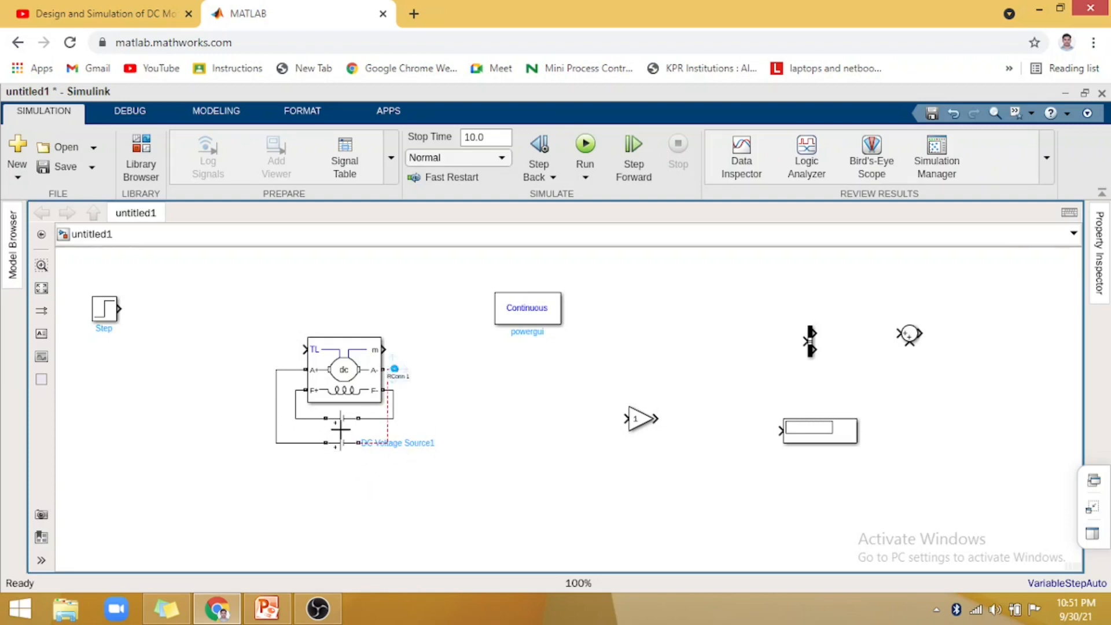
- Set the amplitude of the upper DC Voltage Source, wired across the field terminals, to 300 V
{"action": "left_click", "coordinate": [342, 421]}
{"action": "left_click", "coordinate": [345, 425]}
{"action": "double_click", "coordinate": [343, 421]}
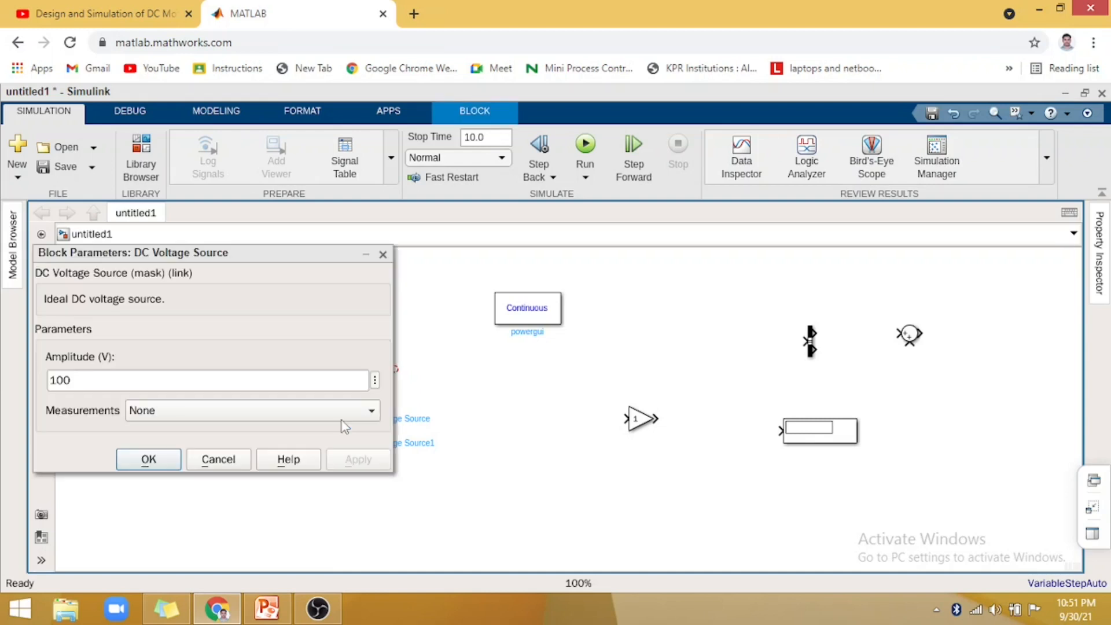
{"action": "double_click", "coordinate": [264, 383]}
{"action": "type", "text": "300"}
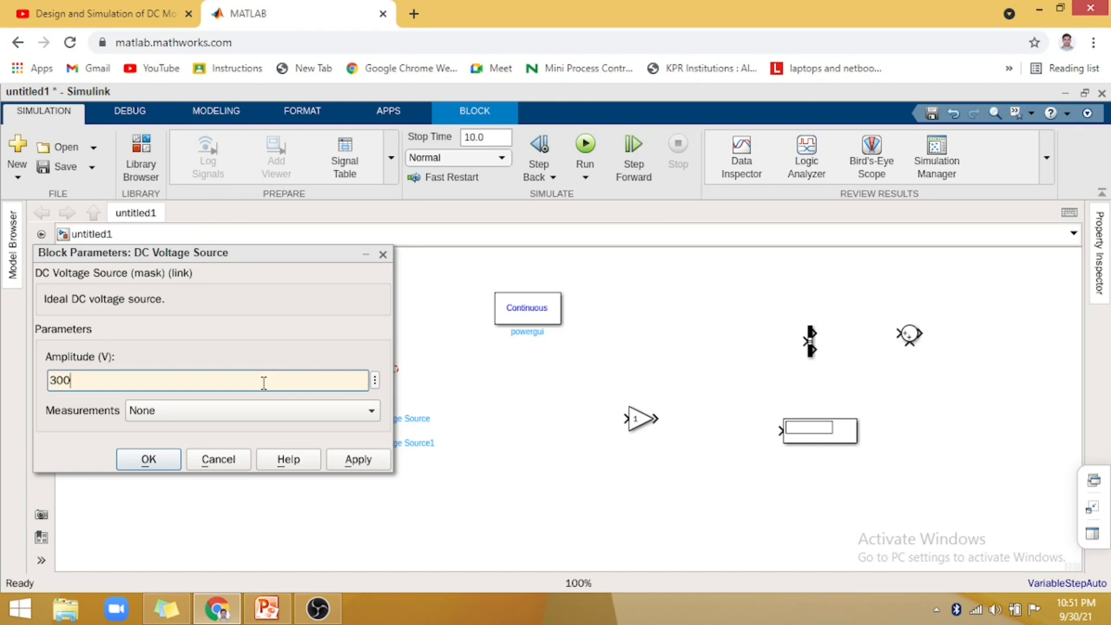
{"action": "left_click", "coordinate": [359, 460]}
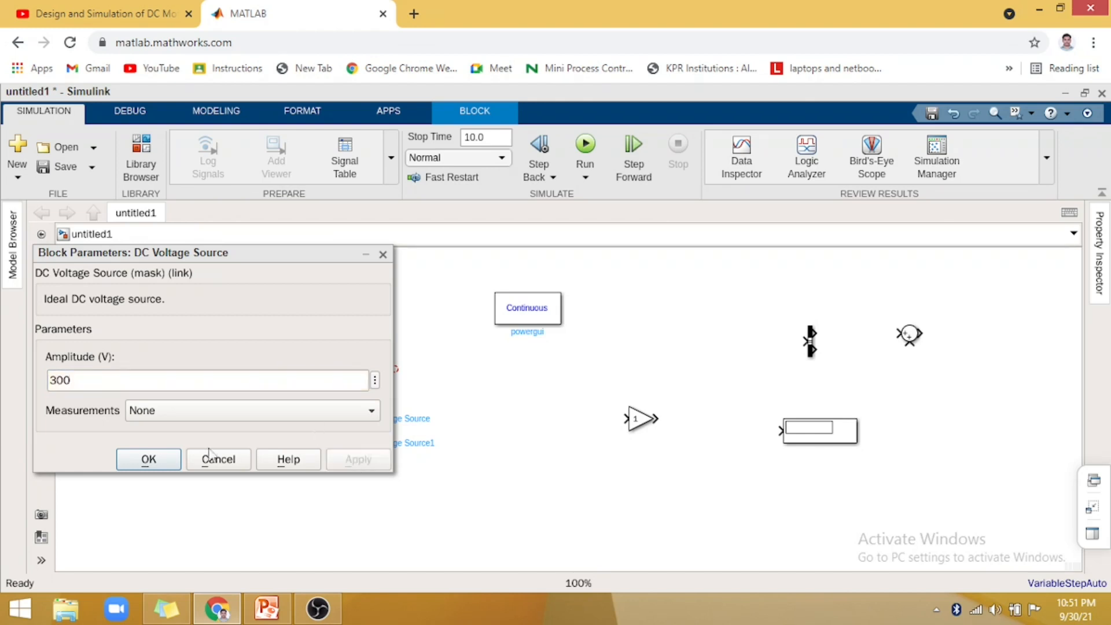
{"action": "left_click", "coordinate": [148, 459]}
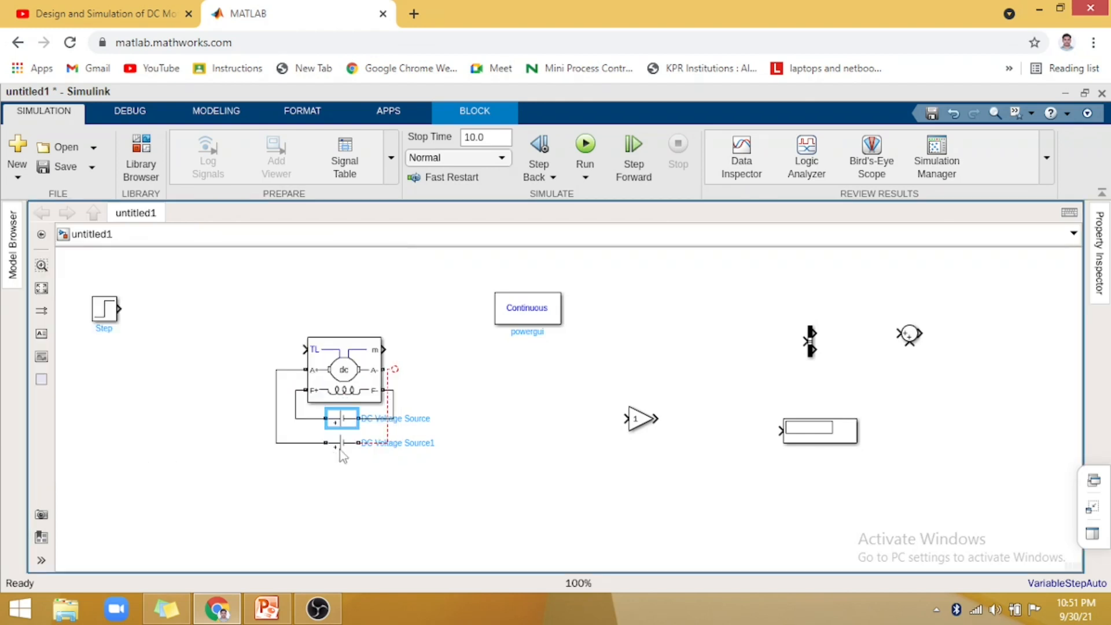
- Set the amplitude of the lower DC Voltage Source to 240 V
{"action": "left_click", "coordinate": [340, 450]}
{"action": "double_click", "coordinate": [341, 446]}
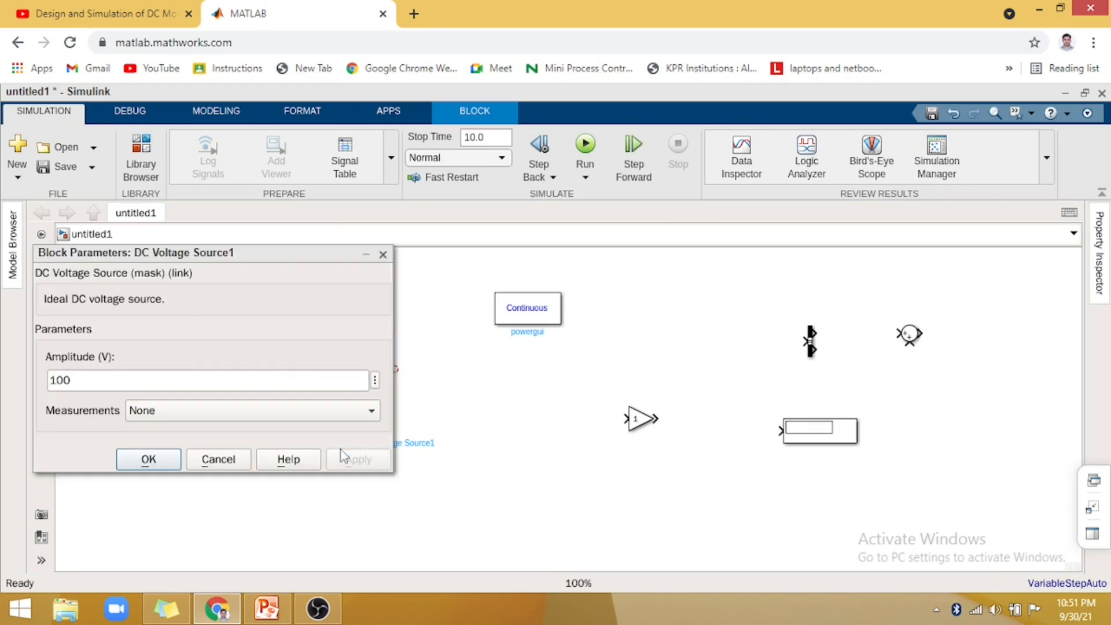
{"action": "double_click", "coordinate": [170, 381]}
{"action": "type", "text": "24"}
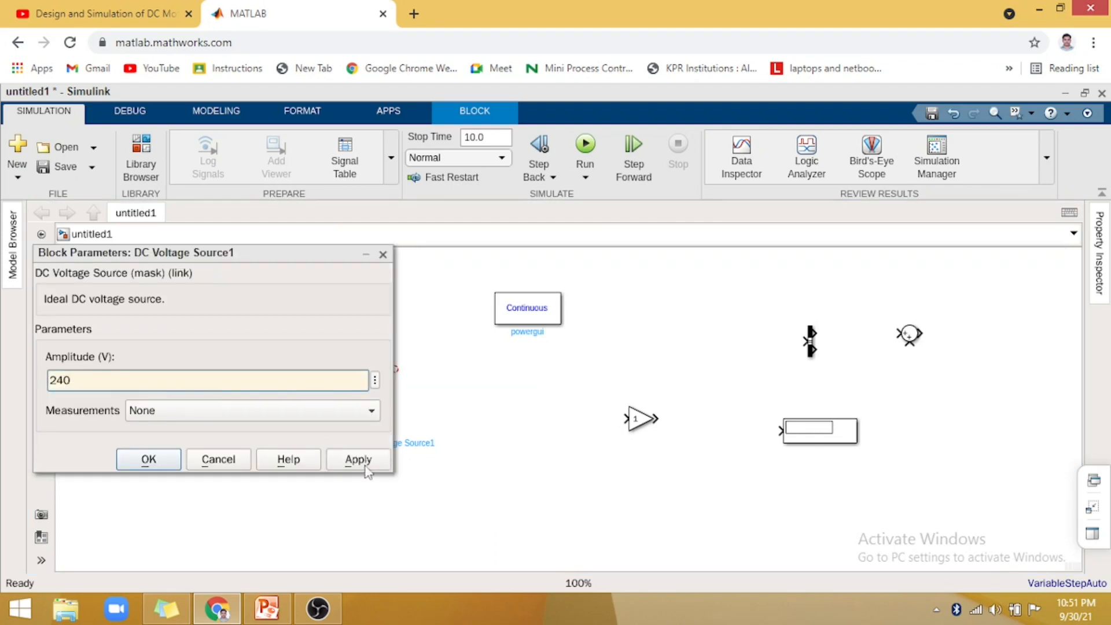
{"action": "type", "text": "0"}
{"action": "left_click", "coordinate": [363, 466]}
{"action": "left_click", "coordinate": [167, 460]}
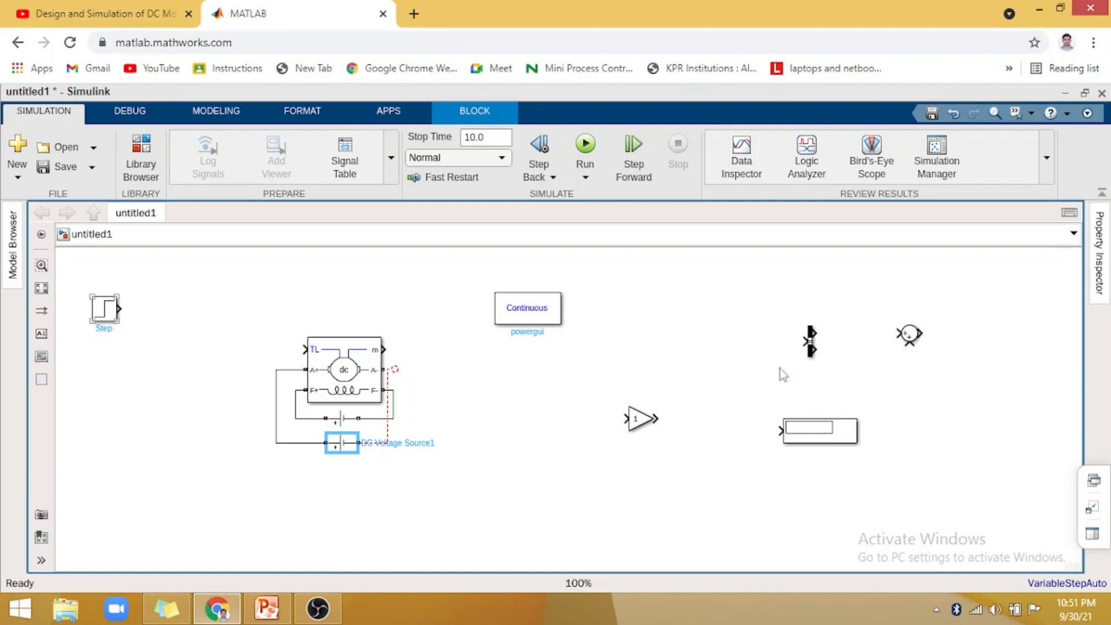
- Move the Sum block between the Step block and the DC Machine and wire its output to the machine's TL input
{"action": "left_click", "coordinate": [909, 334]}
{"action": "left_click_drag", "start_coordinate": [908, 333], "coordinate": [209, 256]}
{"action": "left_click_drag", "start_coordinate": [172, 330], "coordinate": [198, 349]}
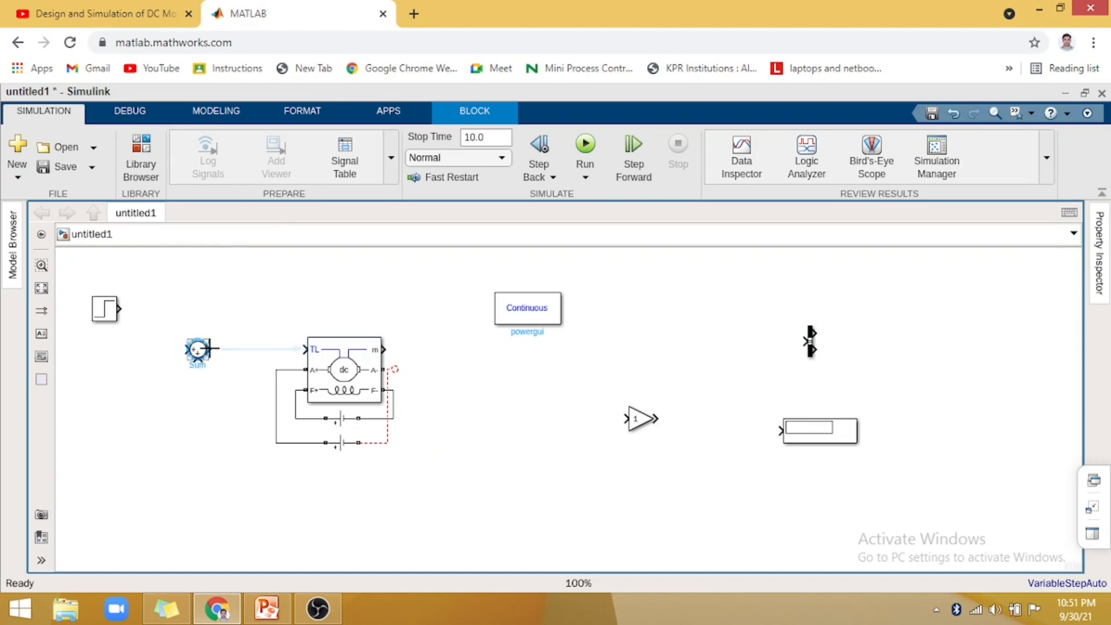
{"action": "left_click", "coordinate": [307, 347]}
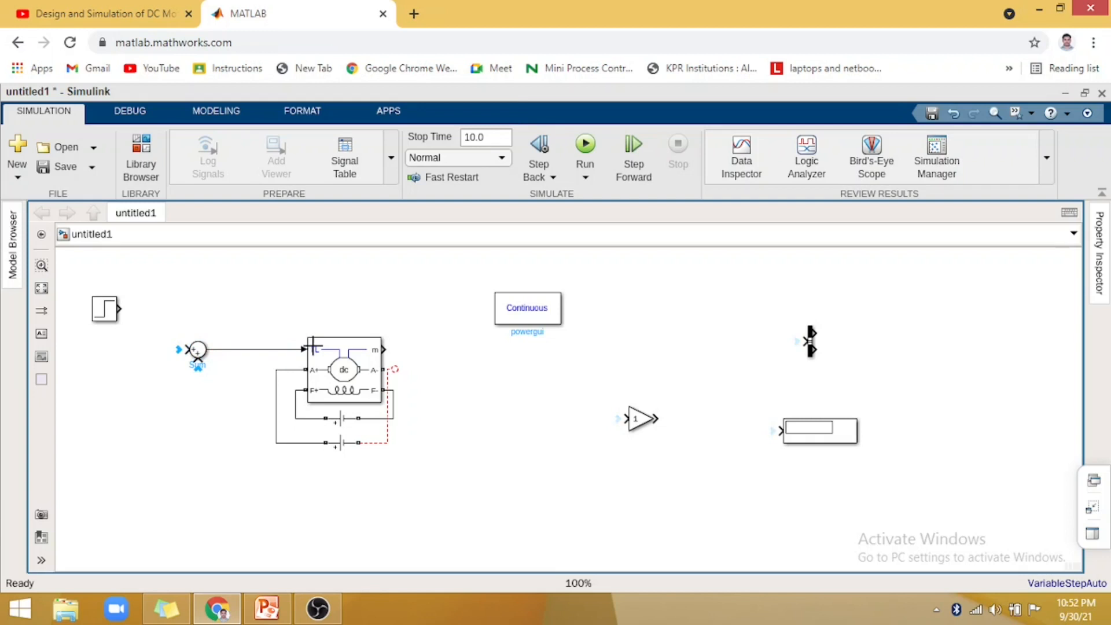
- Place three copies of the Step block in a column beneath the original
{"action": "left_click", "coordinate": [110, 316]}
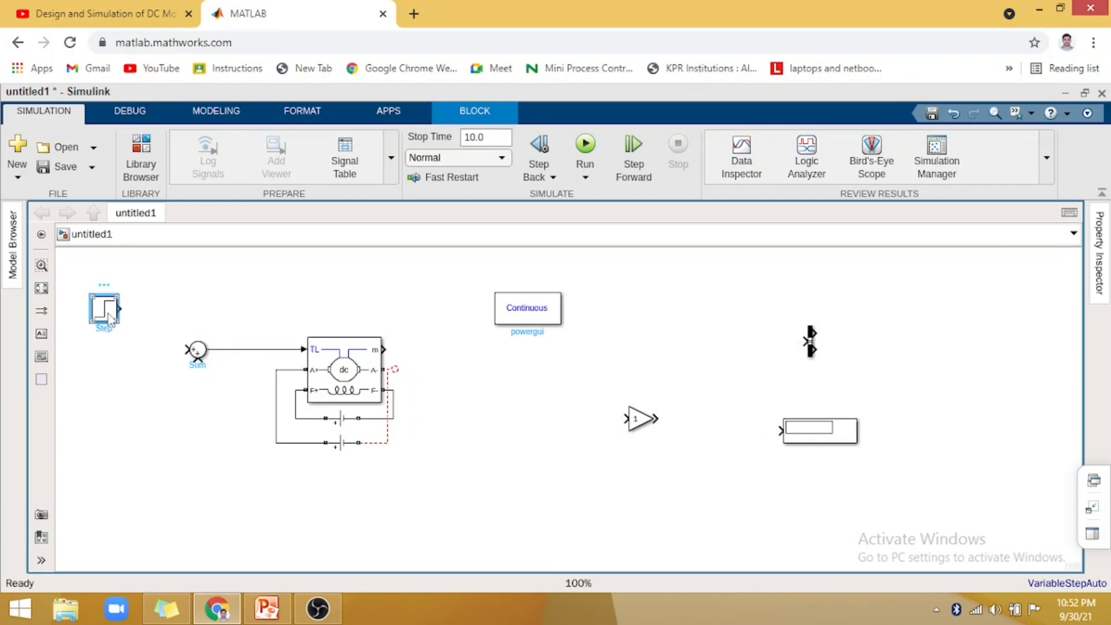
{"action": "left_click_drag", "start_coordinate": [110, 317], "coordinate": [110, 359]}
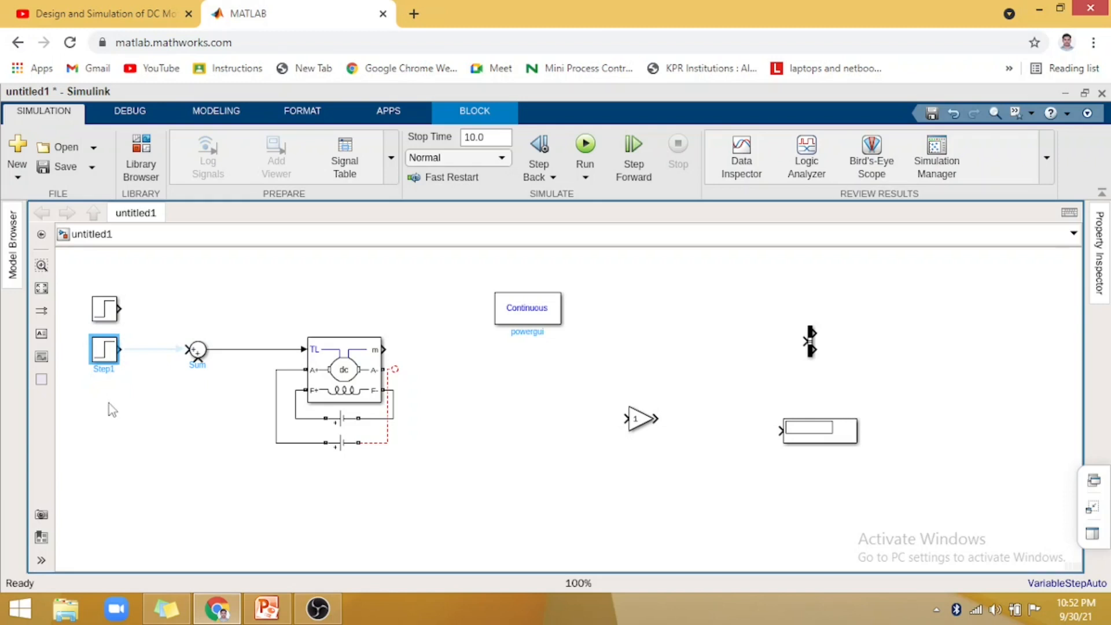
{"action": "key", "text": "ctrl+v"}
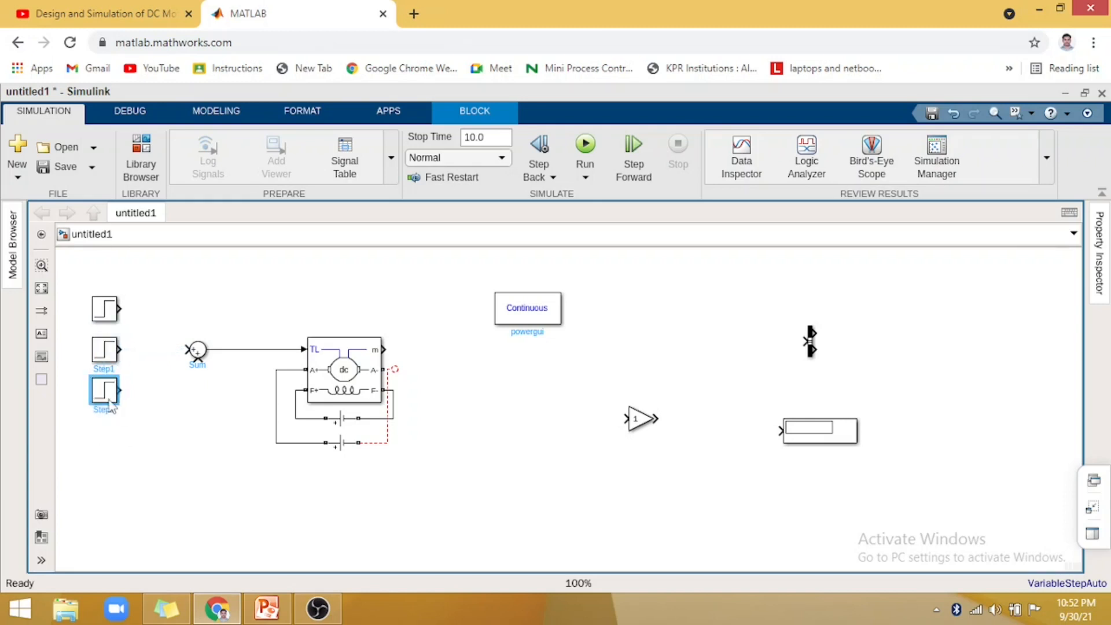
{"action": "key", "text": "ctrl+v"}
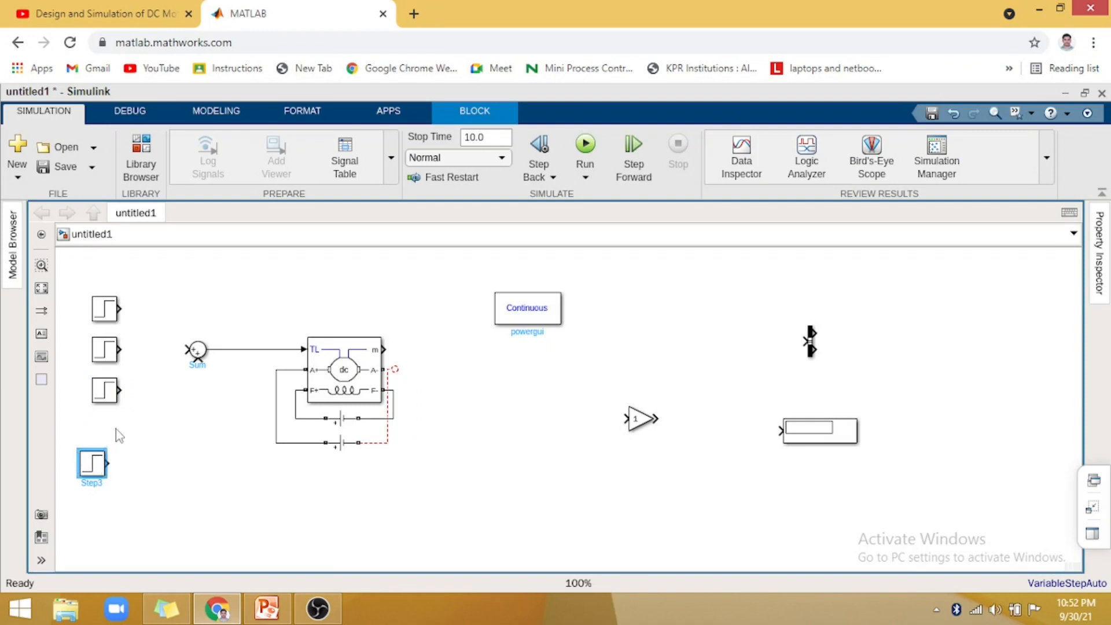
{"action": "left_click_drag", "start_coordinate": [86, 463], "coordinate": [115, 431]}
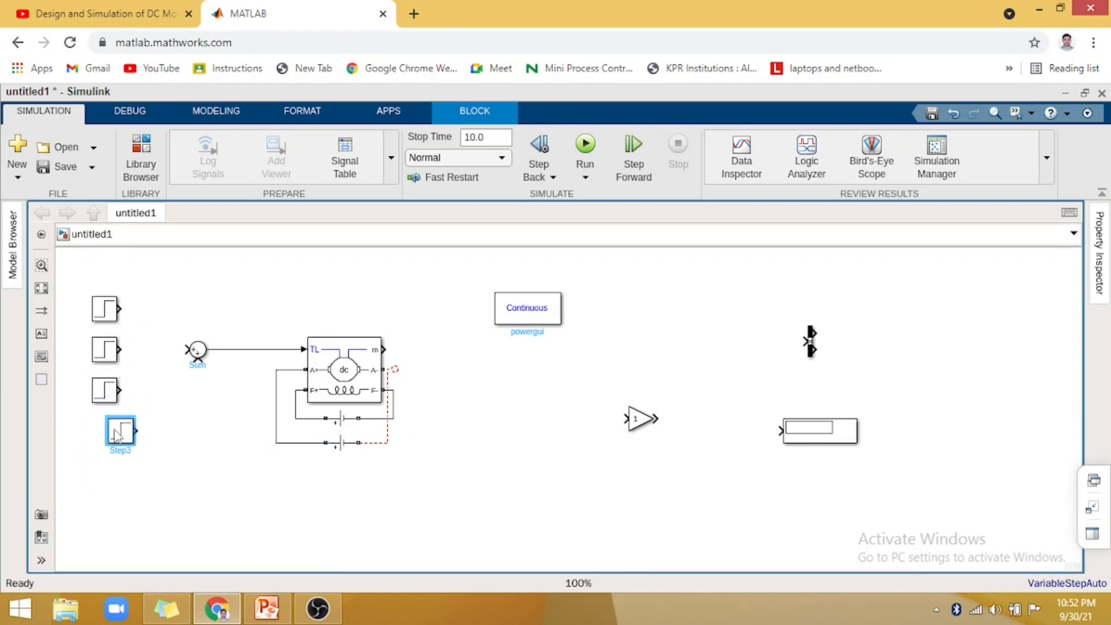
{"action": "key", "text": "ctrl+v"}
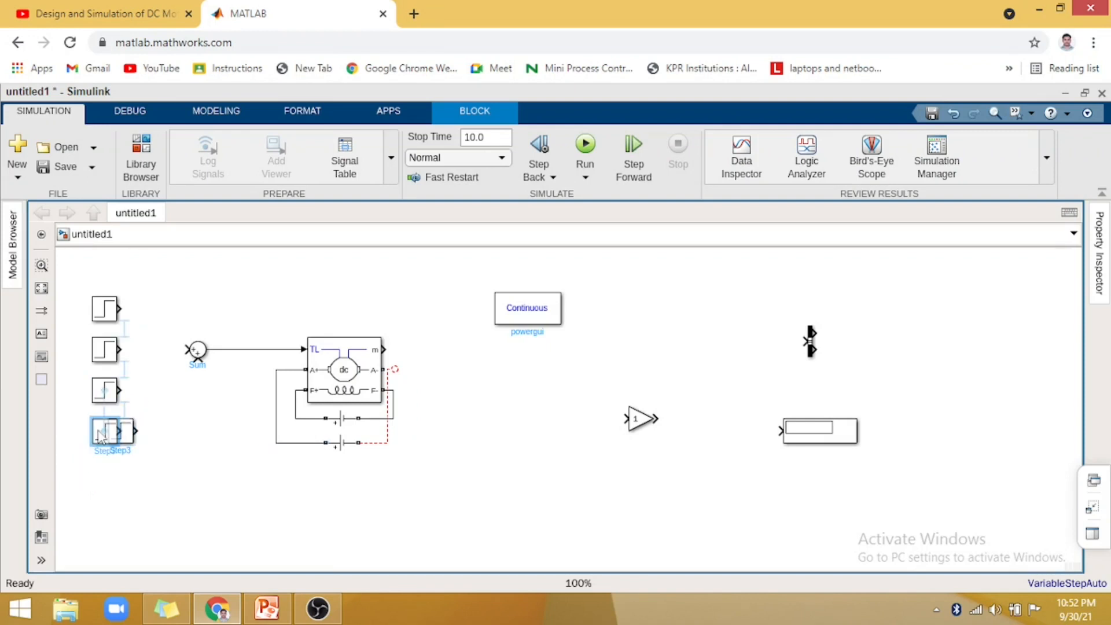
{"action": "left_click", "coordinate": [172, 479]}
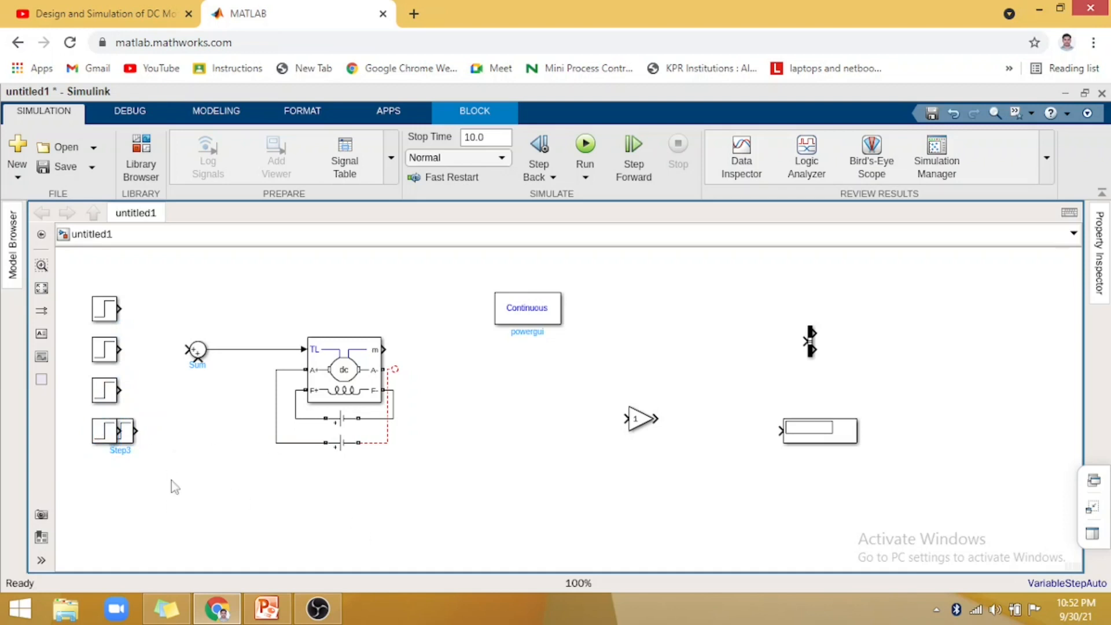
{"action": "left_click", "coordinate": [115, 441]}
{"action": "key", "text": "Delete"}
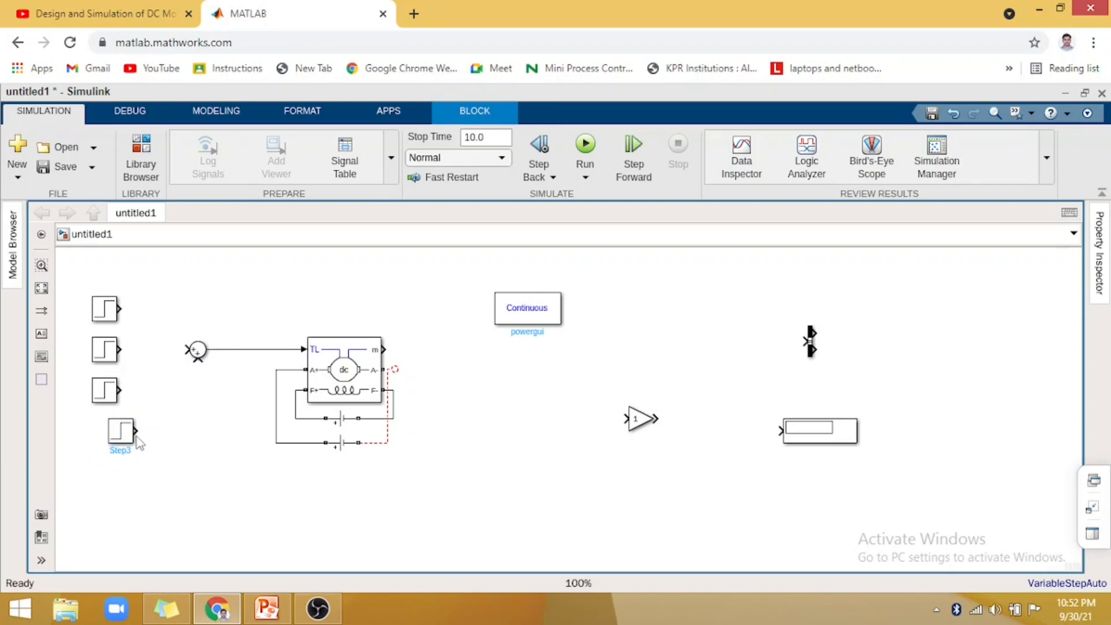
- Align the lowest Step block with the column of Step blocks above it
{"action": "left_click_drag", "start_coordinate": [107, 433], "coordinate": [92, 433]}
- Change the Sum block's list of signs so that the block has four input ports
{"action": "left_click", "coordinate": [193, 365]}
{"action": "left_click", "coordinate": [197, 352]}
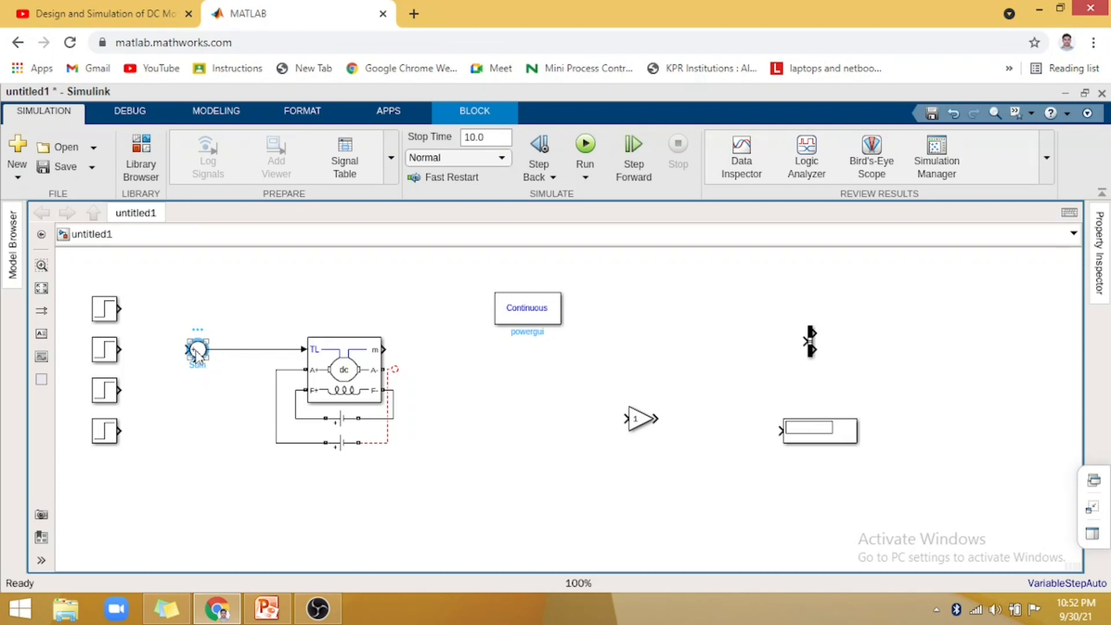
{"action": "double_click", "coordinate": [196, 354]}
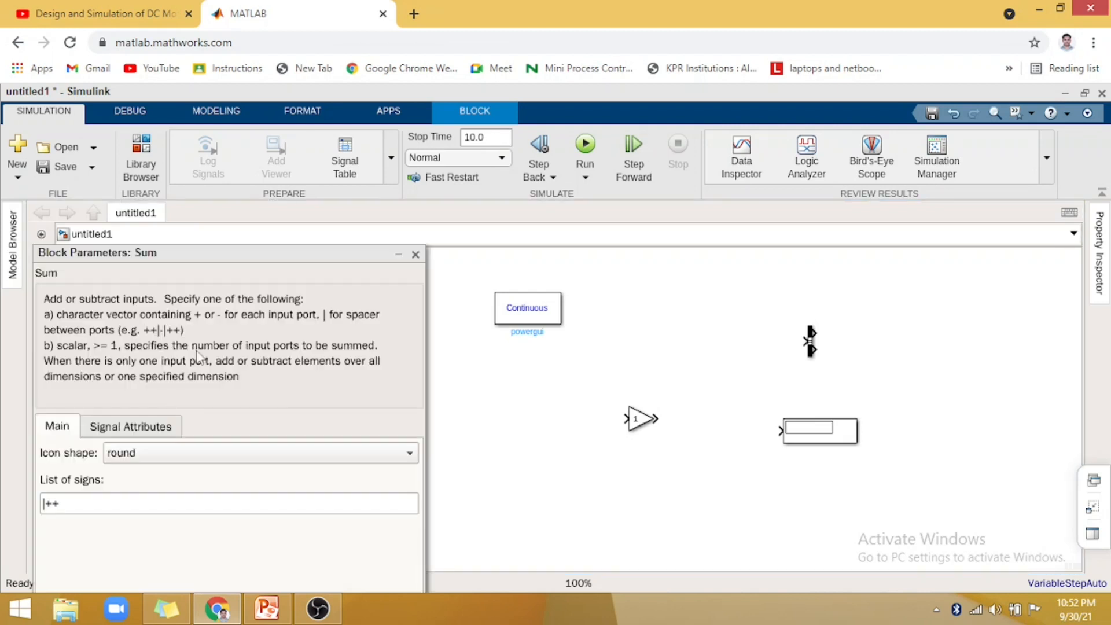
{"action": "double_click", "coordinate": [86, 502]}
{"action": "key", "text": "BackSpace"}
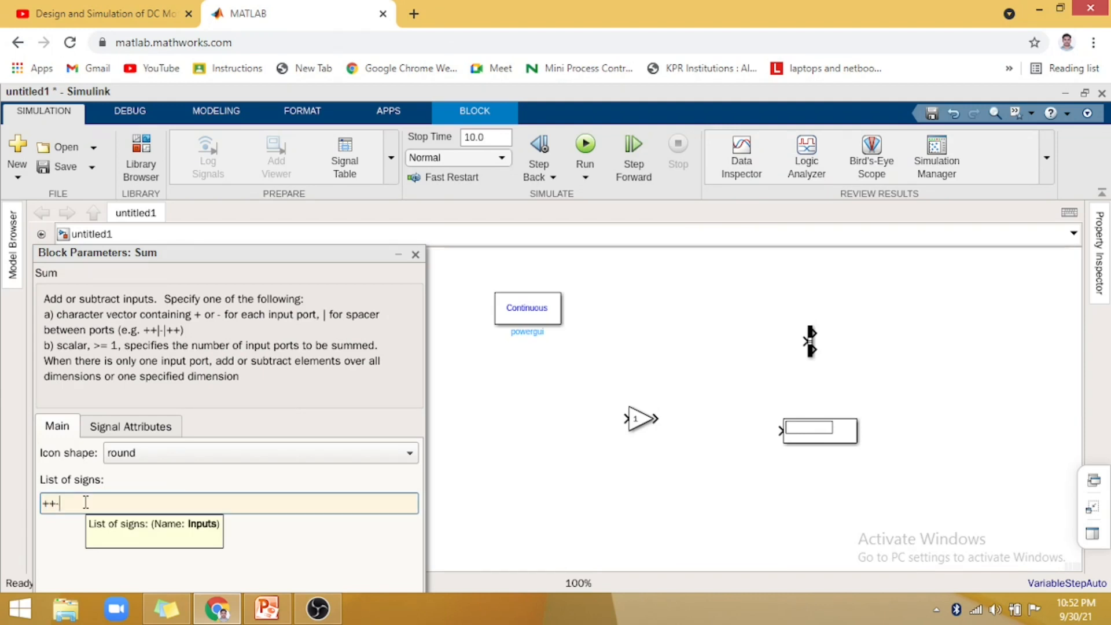
{"action": "type", "text": "++-"}
{"action": "left_click_drag", "start_coordinate": [316, 253], "coordinate": [333, 136]}
{"action": "left_click", "coordinate": [408, 577]}
{"action": "left_click", "coordinate": [198, 577]}
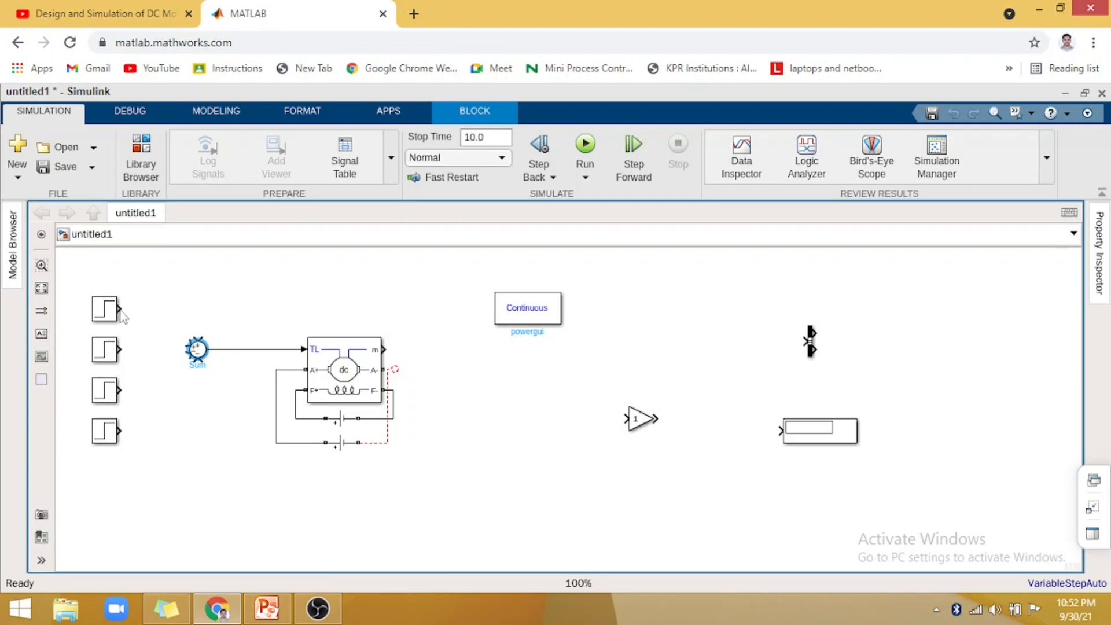
- Wire the outputs of the four Step blocks to the four inputs of the Sum block
{"action": "mouse_move", "coordinate": [119, 309]}
{"action": "left_mouse_down"}
{"action": "mouse_move", "coordinate": [199, 329]}
{"action": "mouse_move", "coordinate": [195, 347]}
{"action": "mouse_move", "coordinate": [190, 312]}
{"action": "left_mouse_up"}
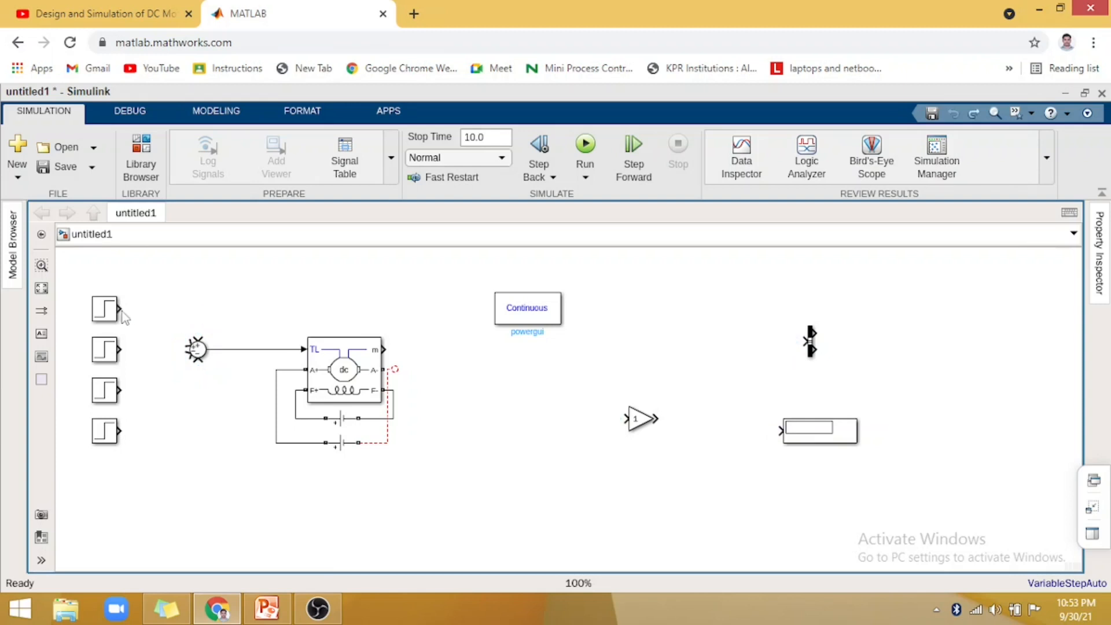
{"action": "left_click_drag", "start_coordinate": [120, 312], "coordinate": [198, 338]}
{"action": "left_click_drag", "start_coordinate": [121, 348], "coordinate": [196, 347]}
{"action": "left_click_drag", "start_coordinate": [120, 391], "coordinate": [195, 365]}
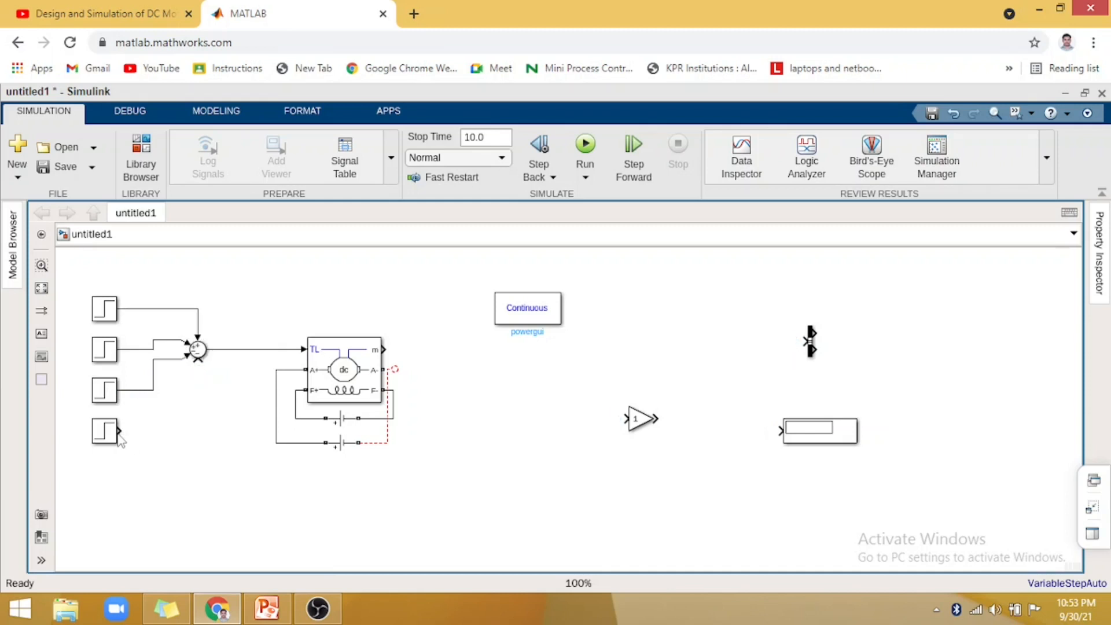
{"action": "left_click_drag", "start_coordinate": [119, 430], "coordinate": [203, 362]}
- Move the powergui block to the upper left of the DC Machine, above the line from Sum to TL
{"action": "left_click", "coordinate": [524, 313]}
{"action": "left_click_drag", "start_coordinate": [247, 276], "coordinate": [244, 286]}
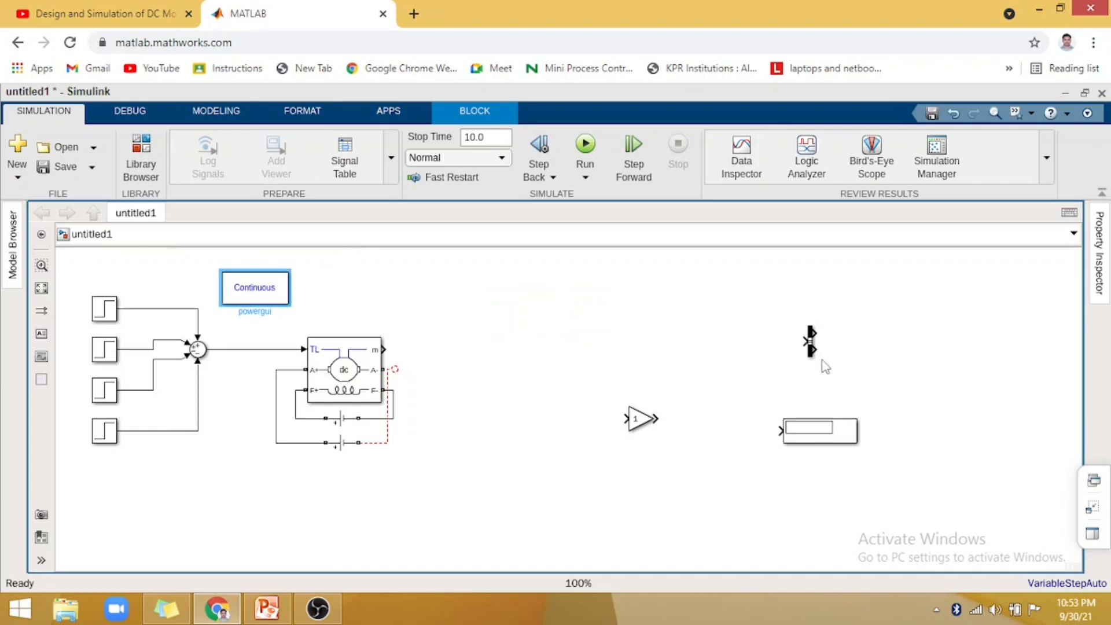
- Move the Bus Selector closer to the DC Machine, level with the m output, and wire m to its input
{"action": "left_click", "coordinate": [812, 342]}
{"action": "left_click_drag", "start_coordinate": [469, 329], "coordinate": [382, 347]}
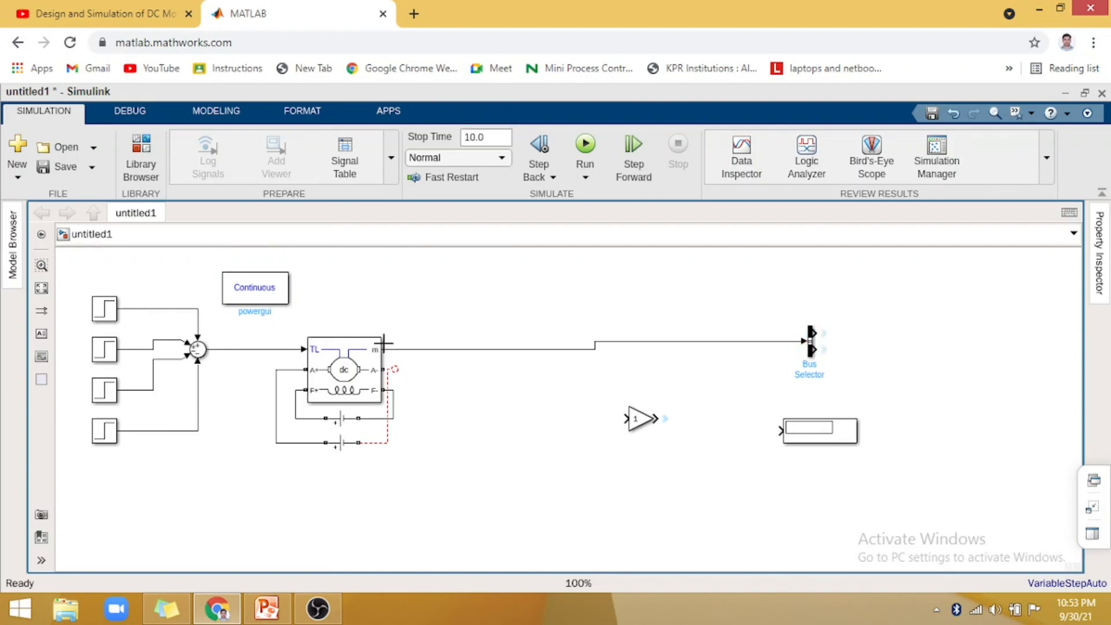
{"action": "left_click_drag", "start_coordinate": [813, 355], "coordinate": [527, 363]}
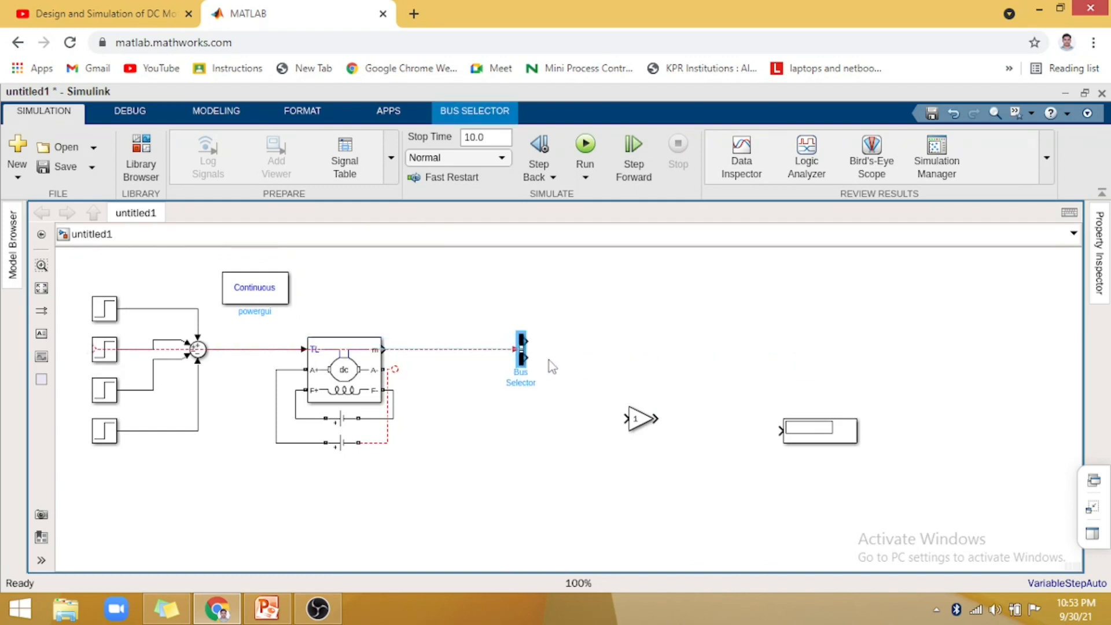
{"action": "left_click", "coordinate": [454, 350]}
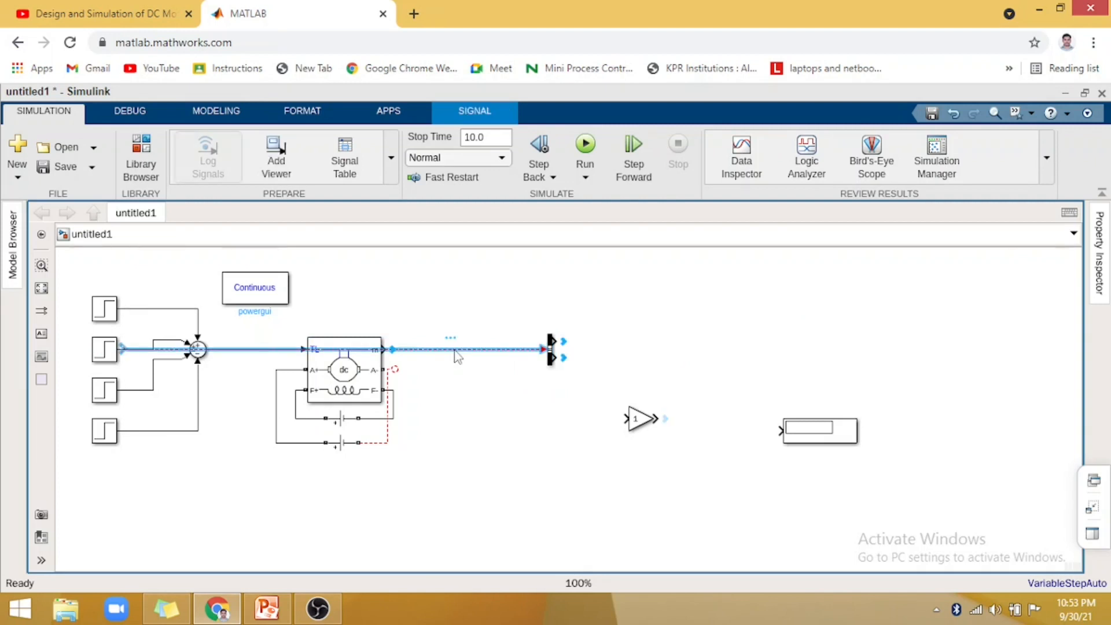
{"action": "left_click", "coordinate": [457, 356]}
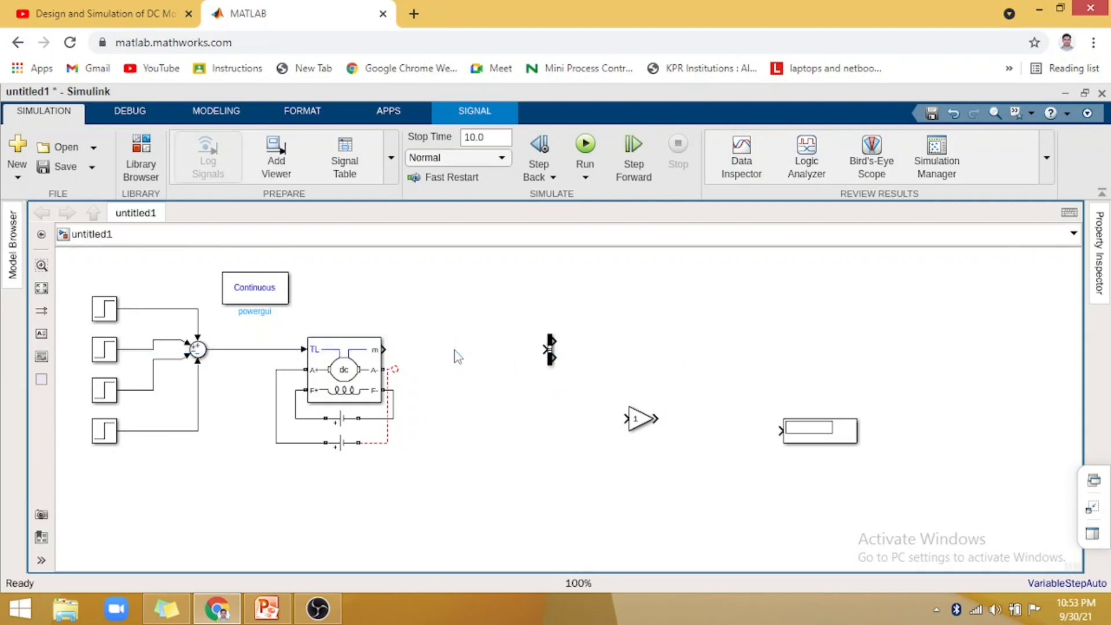
{"action": "left_click", "coordinate": [545, 349]}
{"action": "left_click_drag", "start_coordinate": [541, 349], "coordinate": [383, 349]}
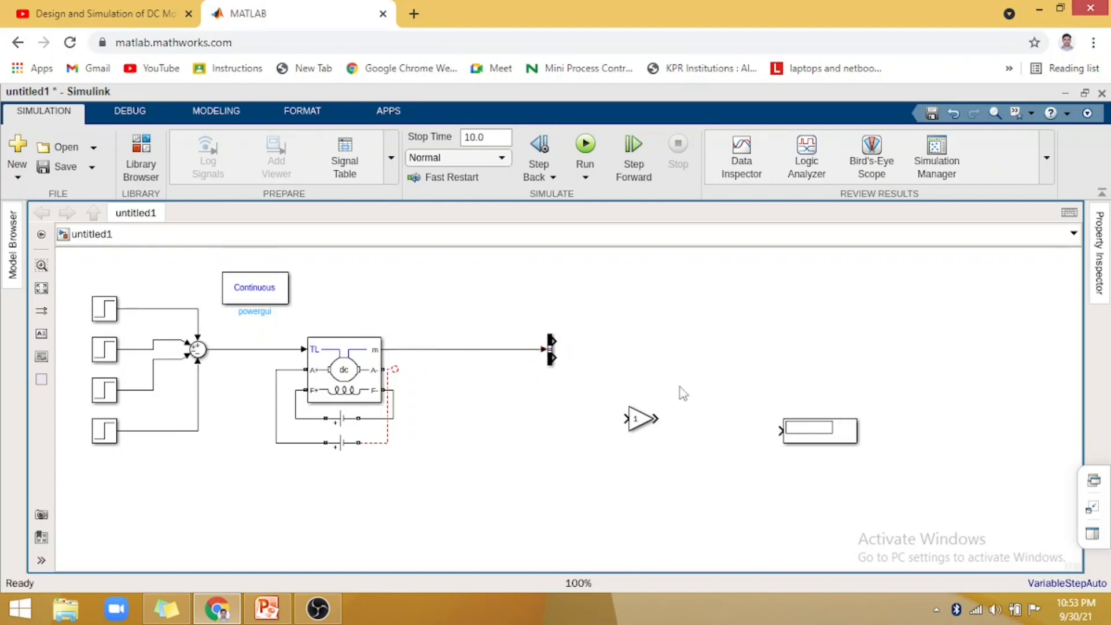
- Remove signal1 and signal2 from the Bus Selector's selected elements
{"action": "left_click", "coordinate": [550, 353]}
{"action": "double_click", "coordinate": [550, 354]}
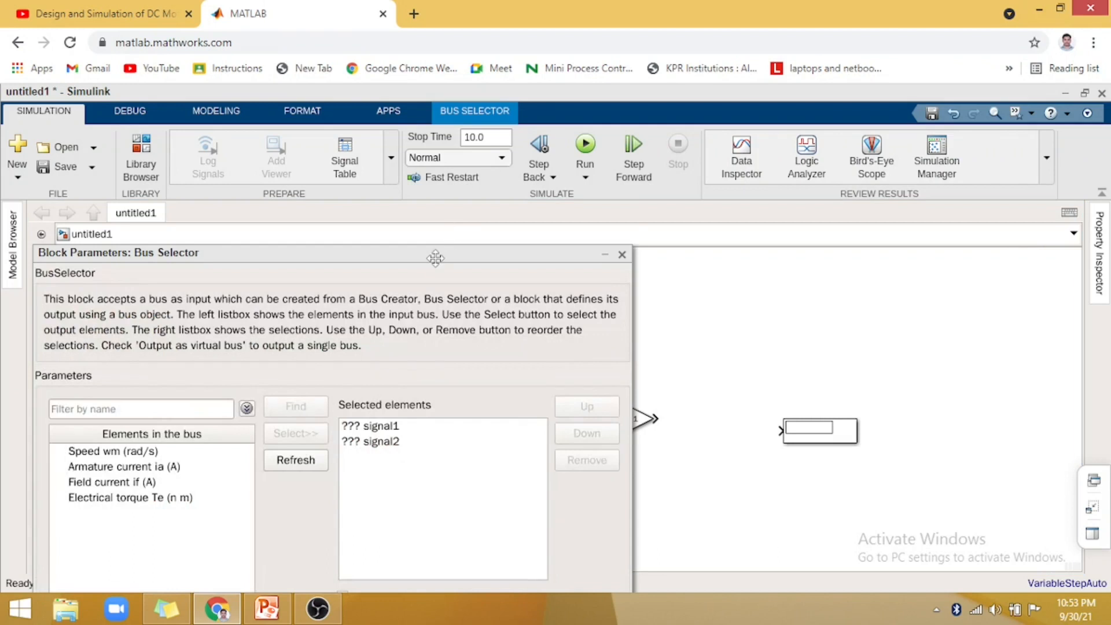
{"action": "left_click_drag", "start_coordinate": [435, 257], "coordinate": [443, 196]}
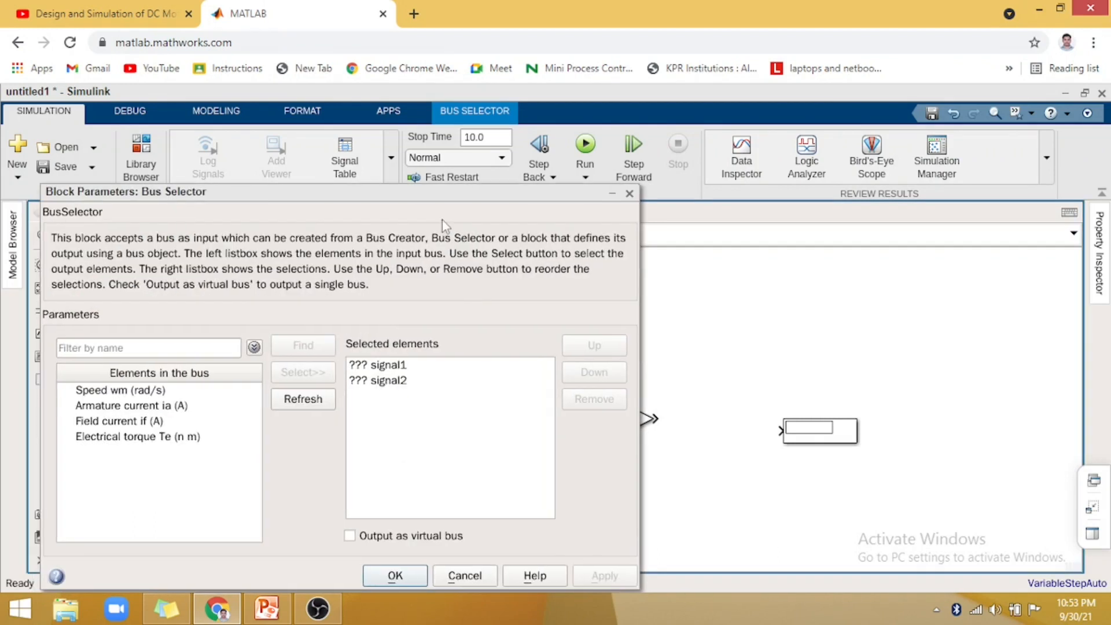
{"action": "left_click", "coordinate": [383, 365]}
{"action": "left_click", "coordinate": [588, 400]}
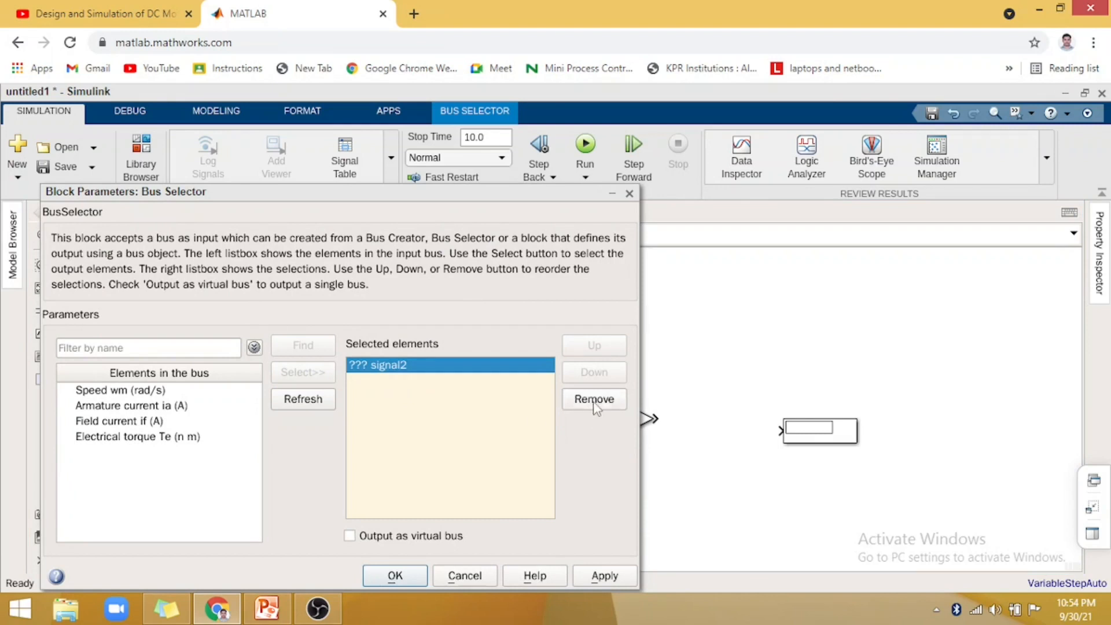
{"action": "left_click", "coordinate": [595, 404]}
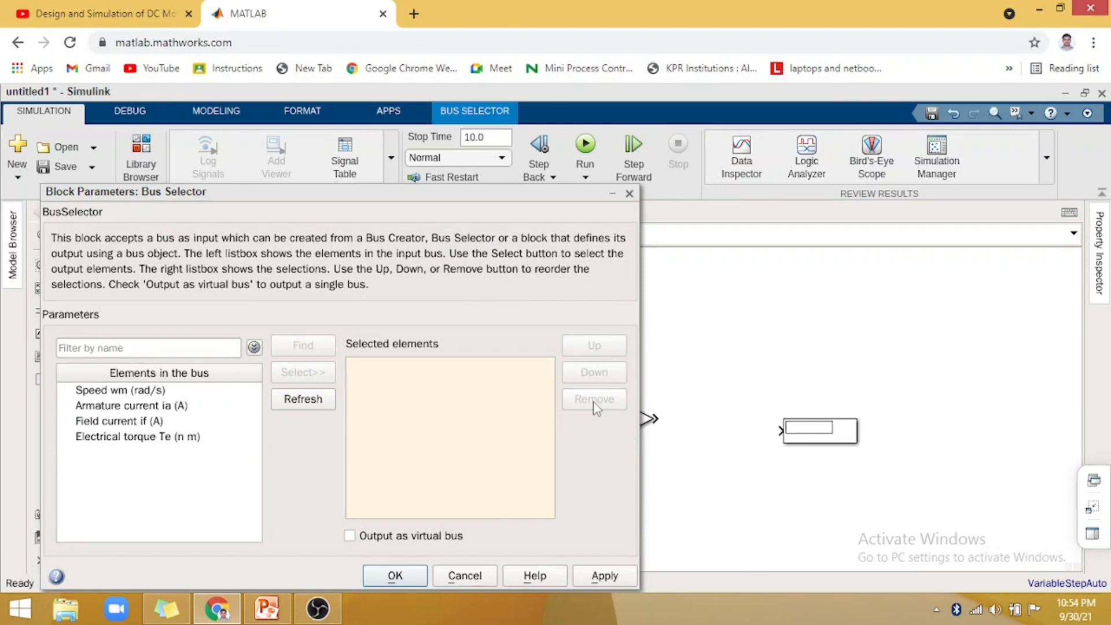
- Add Speed wm, Armature current ia and Electrical torque Te to the Bus Selector's selected elements, apply them, and stretch the block taller
{"action": "left_click", "coordinate": [163, 391]}
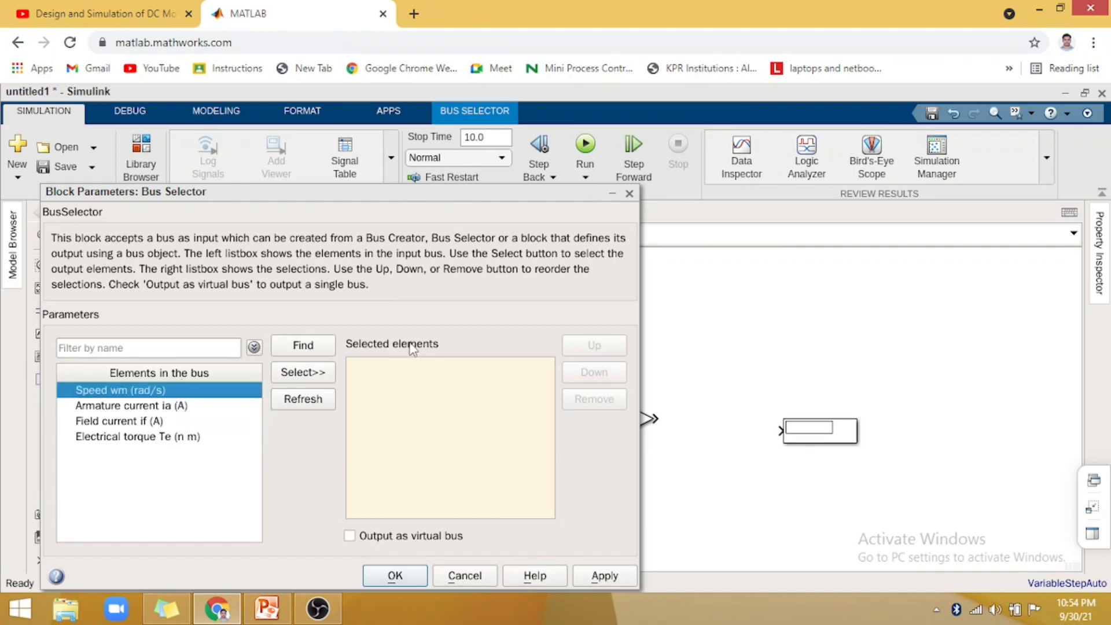
{"action": "left_click", "coordinate": [314, 375]}
{"action": "left_click", "coordinate": [180, 408]}
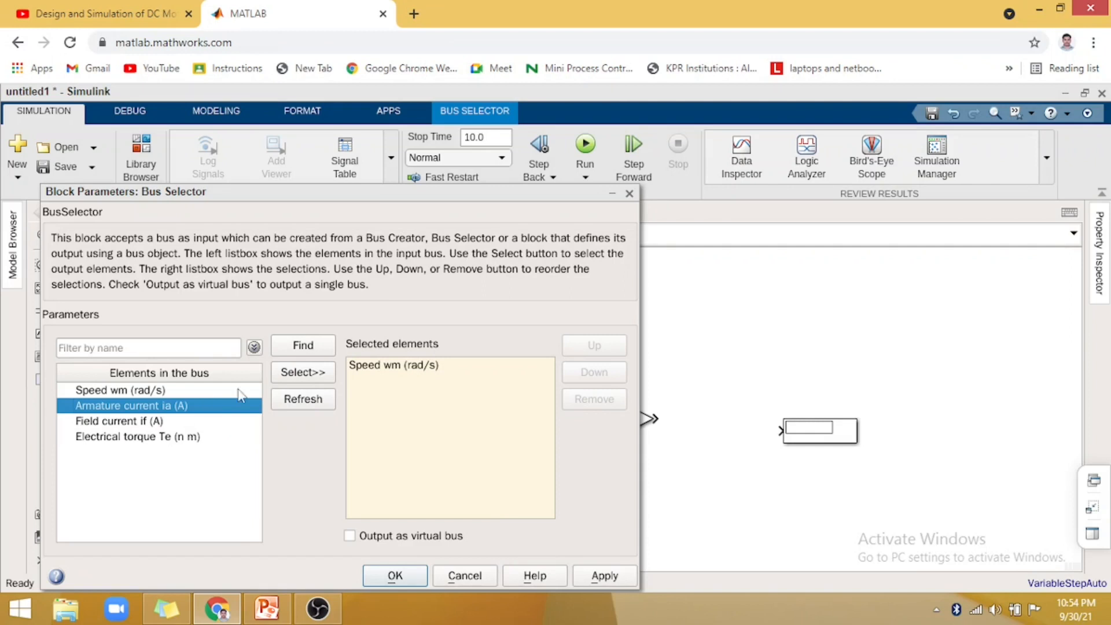
{"action": "left_click", "coordinate": [294, 376]}
{"action": "left_click", "coordinate": [165, 439]}
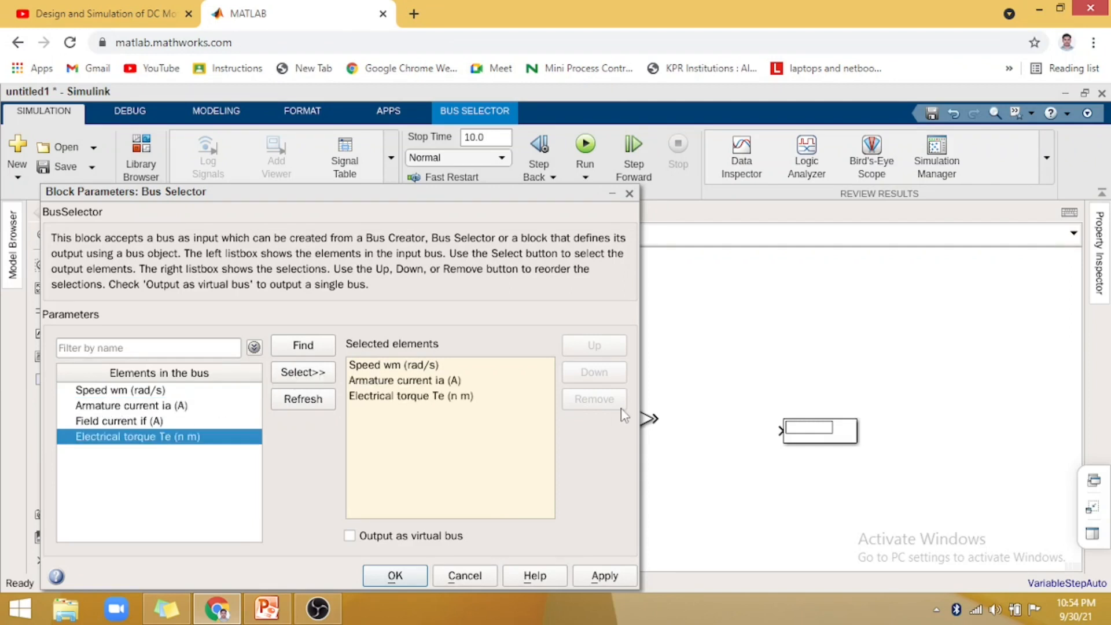
{"action": "left_click", "coordinate": [606, 576]}
{"action": "left_click", "coordinate": [395, 576]}
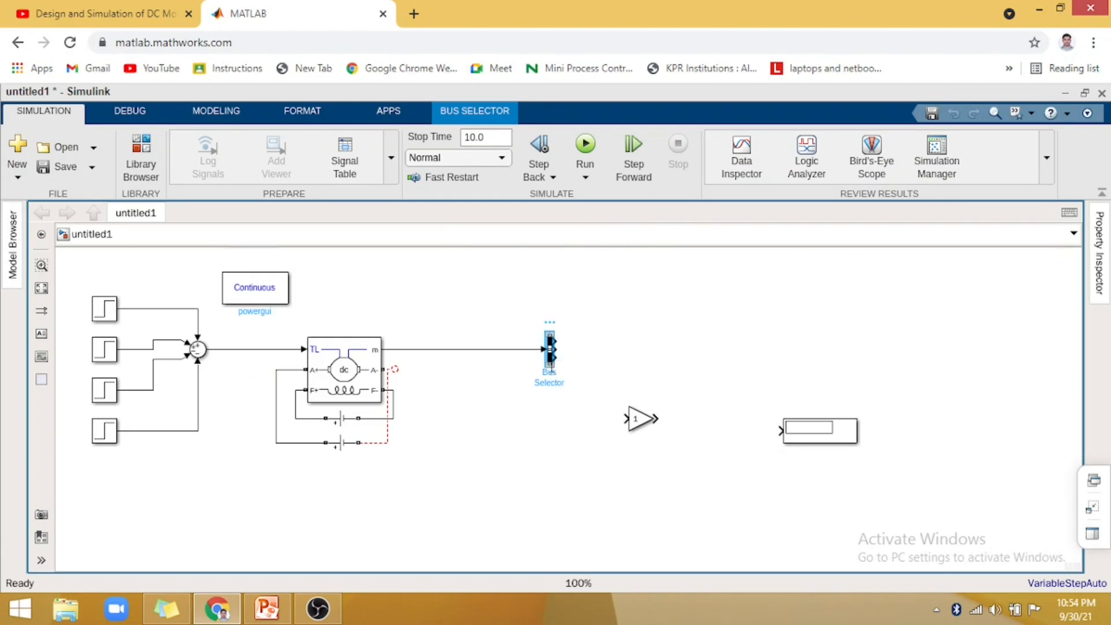
{"action": "mouse_move", "coordinate": [551, 371]}
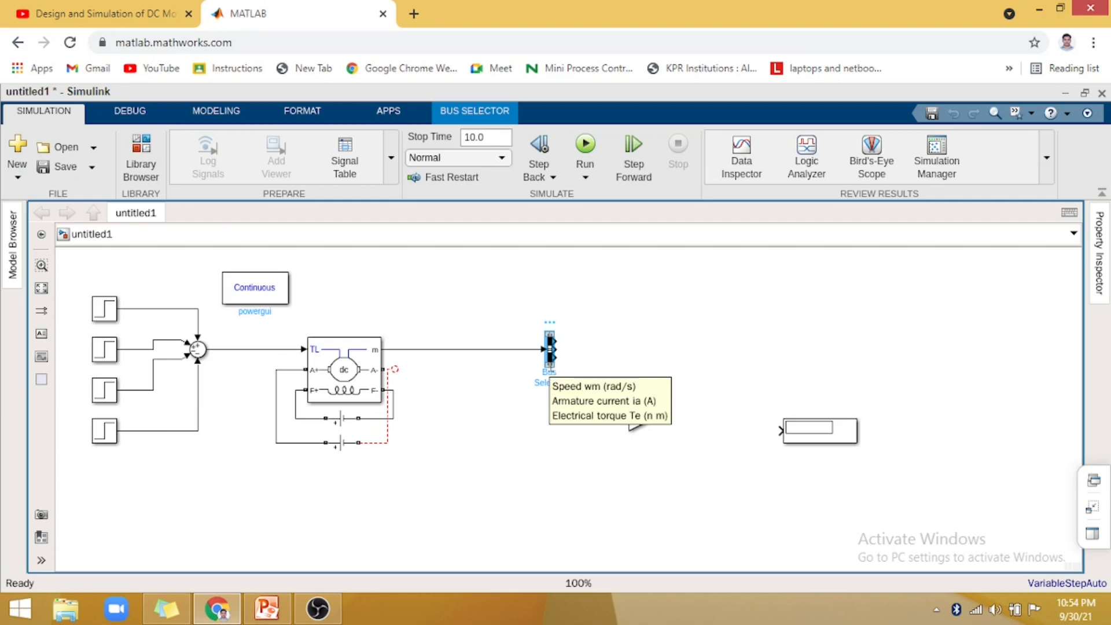
{"action": "left_click_drag", "start_coordinate": [550, 366], "coordinate": [549, 430]}
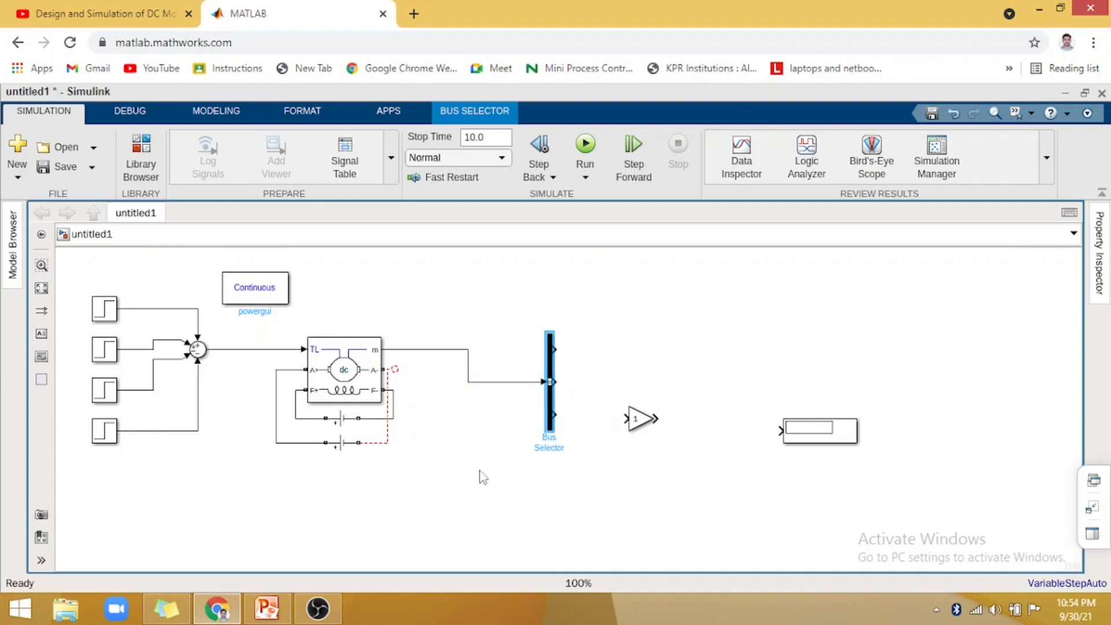
- Replace the broken dashed connection with a line from the lower DC voltage source's free terminal to the DC Machine's A- port
{"action": "left_click", "coordinate": [392, 443]}
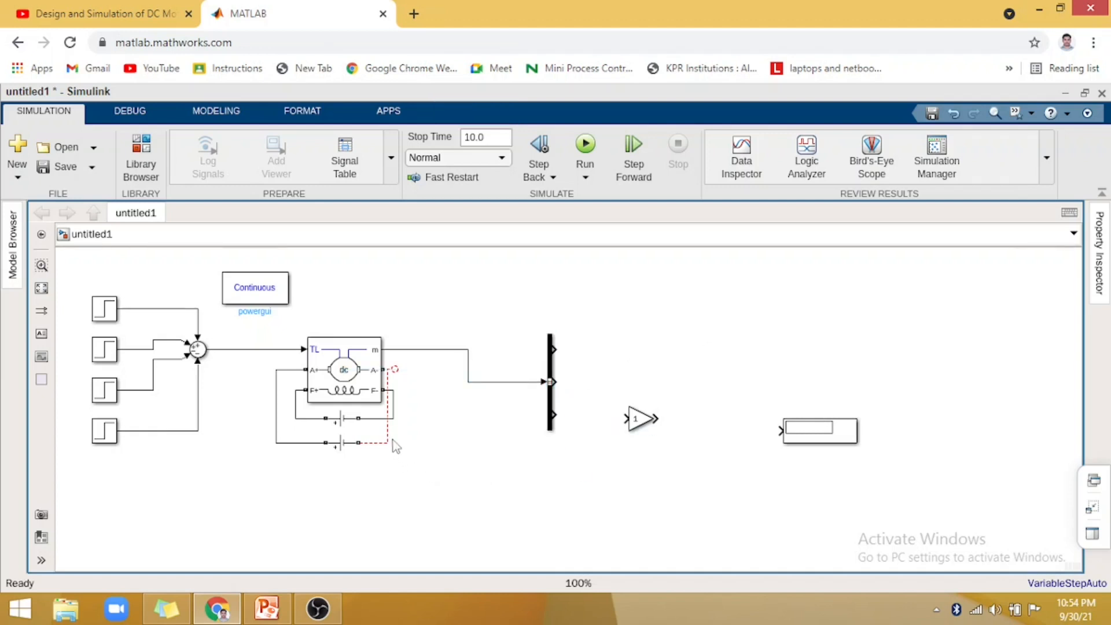
{"action": "left_click_drag", "start_coordinate": [396, 446], "coordinate": [390, 444]}
{"action": "left_click", "coordinate": [349, 480]}
{"action": "mouse_move", "coordinate": [359, 441]}
{"action": "left_mouse_down"}
{"action": "mouse_move", "coordinate": [432, 415]}
{"action": "mouse_move", "coordinate": [427, 372]}
{"action": "mouse_move", "coordinate": [392, 376]}
{"action": "left_mouse_up"}
{"action": "key", "text": "ctrl+z"}
{"action": "left_click_drag", "start_coordinate": [357, 443], "coordinate": [392, 370]}
- Search the Simulink block library for scope
{"action": "left_click", "coordinate": [148, 157]}
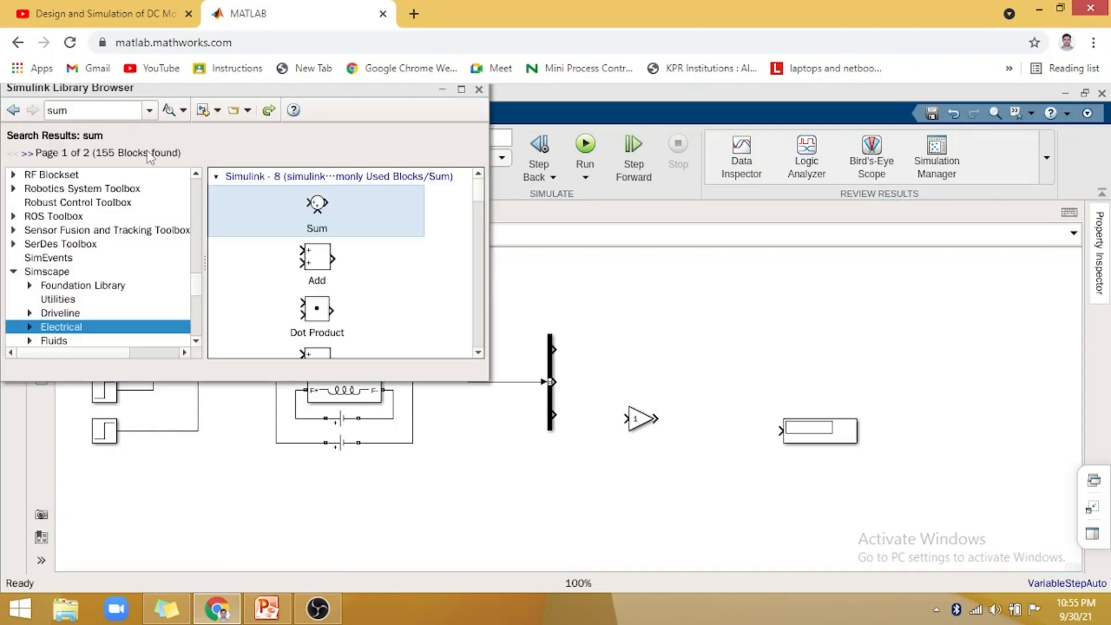
{"action": "left_click", "coordinate": [149, 110]}
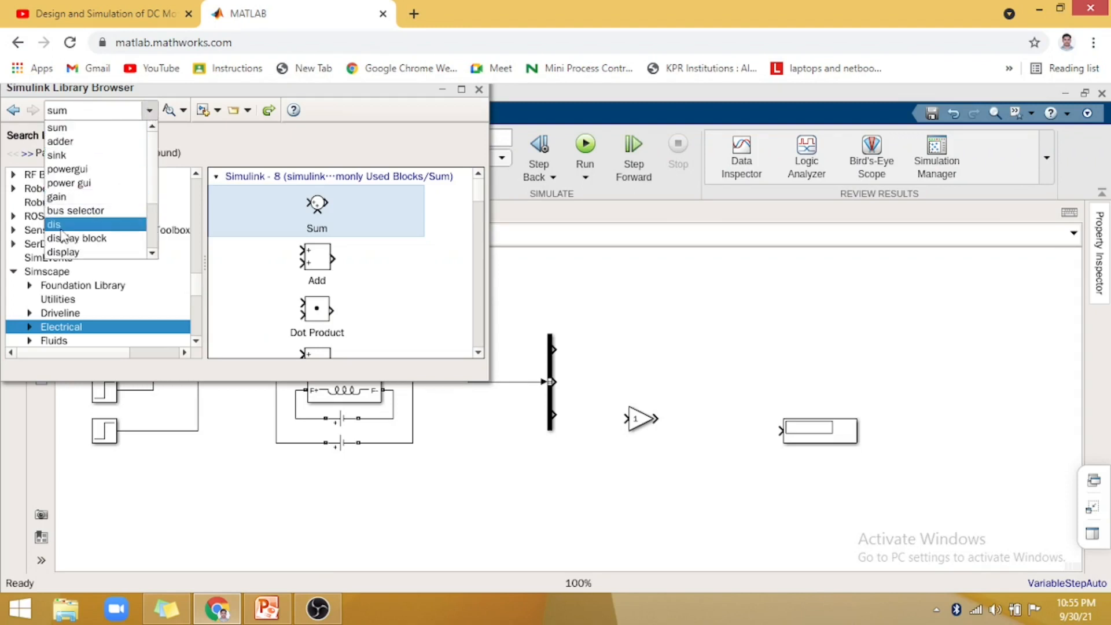
{"action": "left_click", "coordinate": [152, 253]}
{"action": "left_click", "coordinate": [153, 253]}
{"action": "left_click", "coordinate": [152, 253]}
{"action": "left_click", "coordinate": [152, 127]}
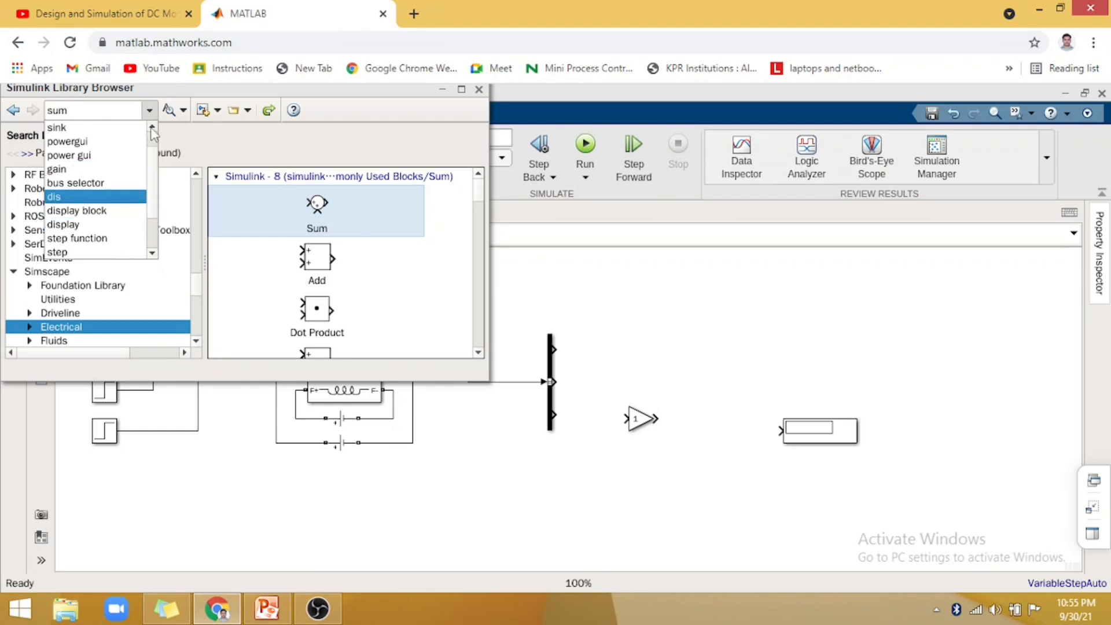
{"action": "left_click", "coordinate": [152, 127]}
{"action": "left_click", "coordinate": [152, 128]}
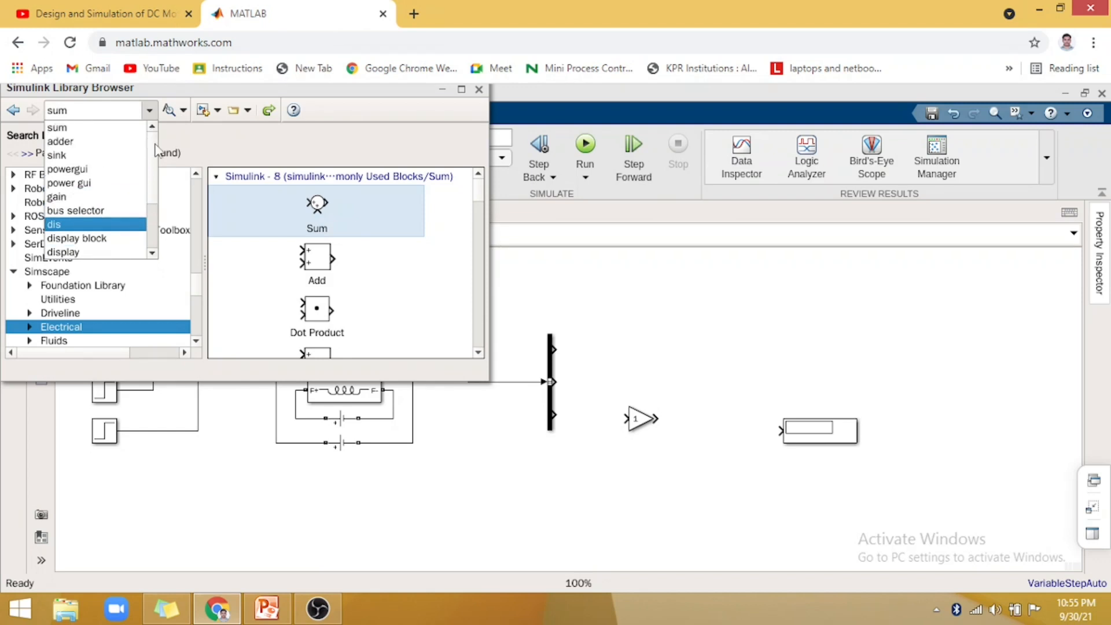
{"action": "left_click", "coordinate": [78, 110]}
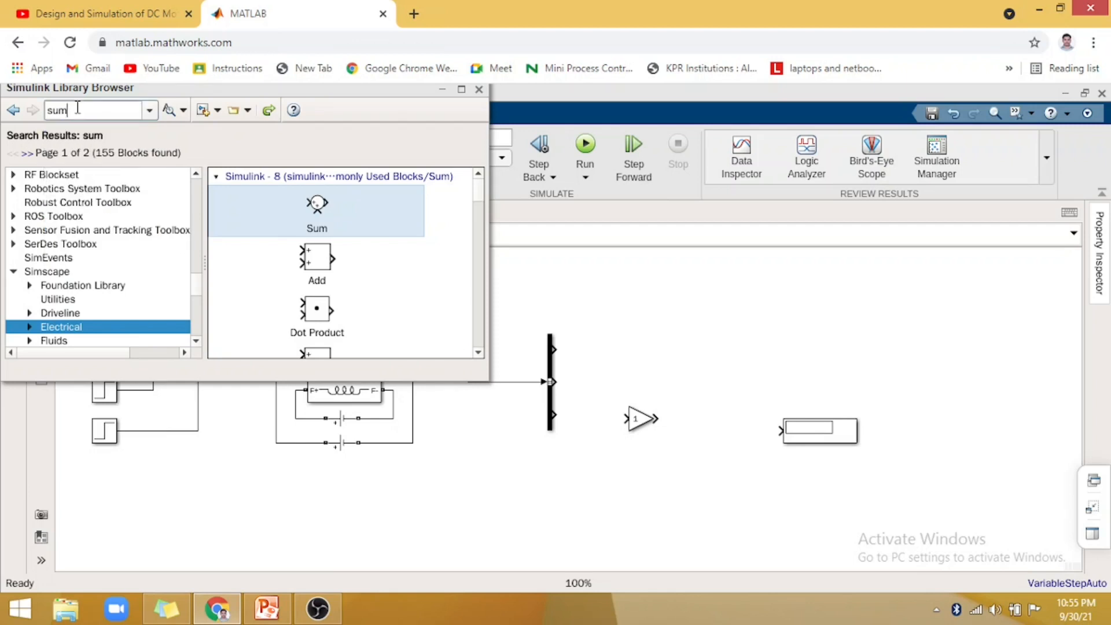
{"action": "key", "text": "BackSpace"}
{"action": "key", "text": "BackSpace"}
{"action": "key", "text": "BackSpace"}
{"action": "type", "text": "s"}
{"action": "key", "text": "Return"}
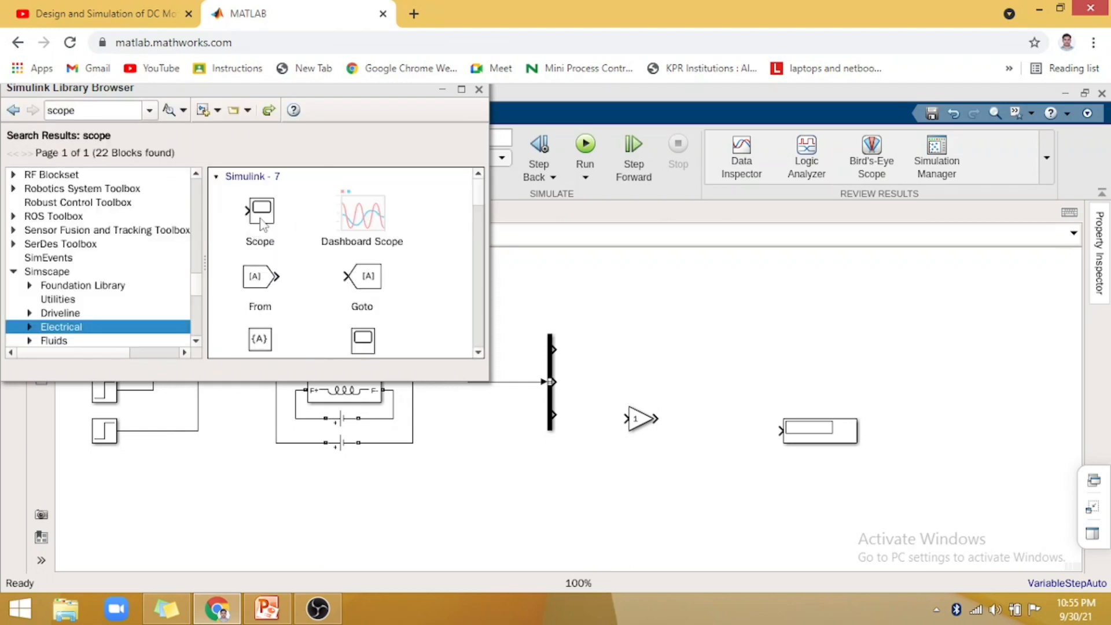
- Add a Scope block to the right of the Bus Selector, near its top output, and close the block library
{"action": "left_click", "coordinate": [263, 225]}
{"action": "mouse_move", "coordinate": [651, 354]}
{"action": "left_mouse_down"}
{"action": "mouse_move", "coordinate": [637, 329]}
{"action": "mouse_move", "coordinate": [645, 346]}
{"action": "left_mouse_up"}
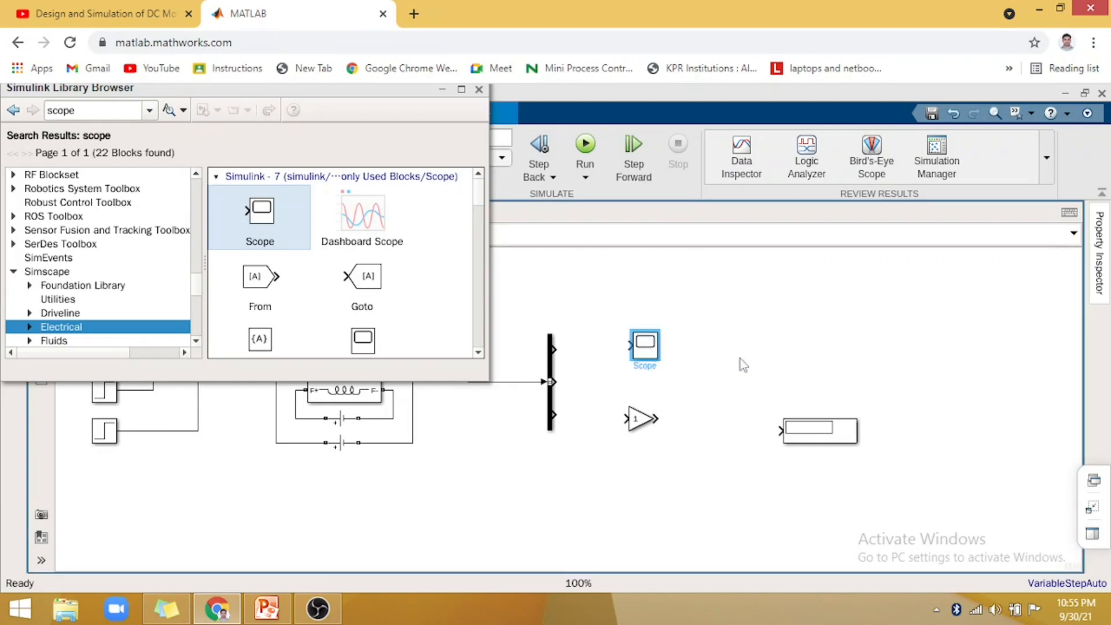
{"action": "left_click", "coordinate": [480, 90]}
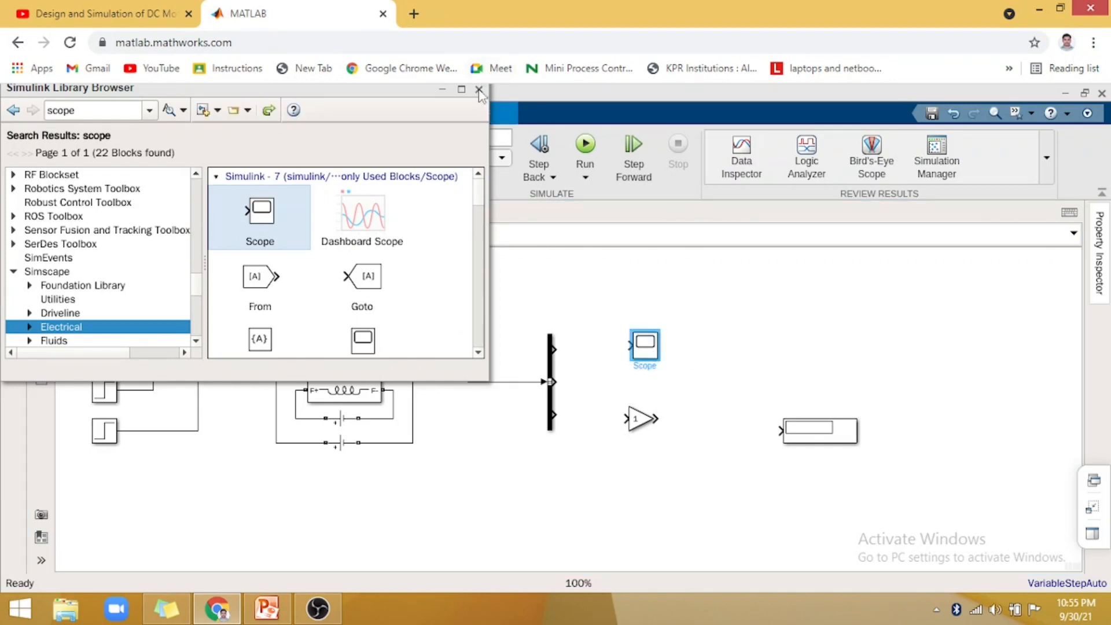
{"action": "left_click", "coordinate": [480, 89]}
- Move the Gain block to the empty area below the Display block and shift the Scope slightly down
{"action": "left_click", "coordinate": [637, 424]}
{"action": "left_click_drag", "start_coordinate": [637, 426], "coordinate": [730, 522]}
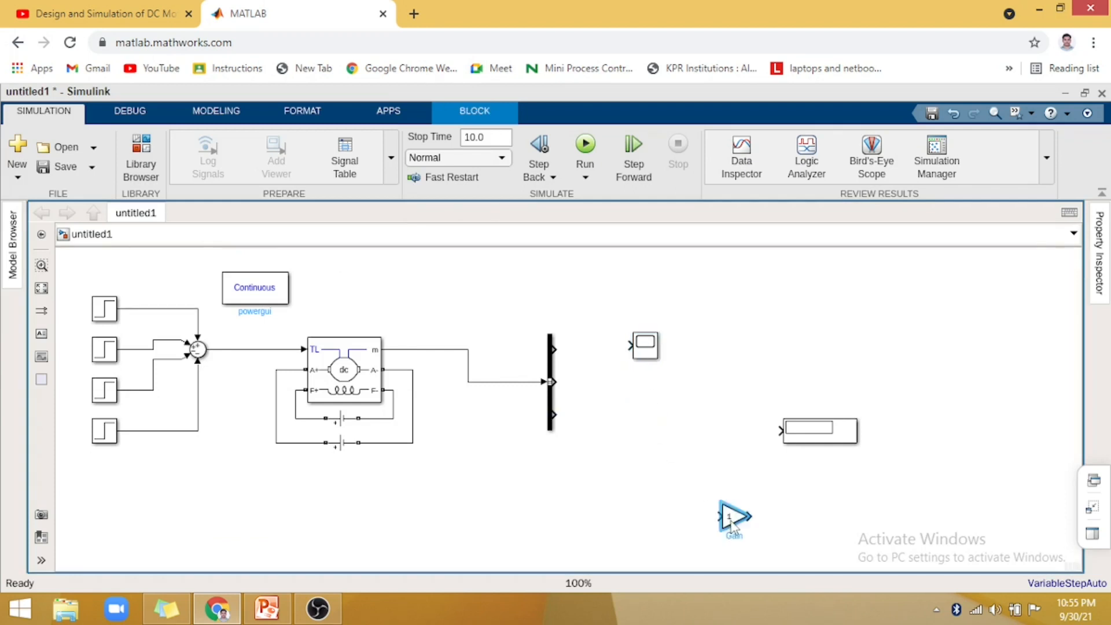
{"action": "left_click_drag", "start_coordinate": [645, 349], "coordinate": [647, 363]}
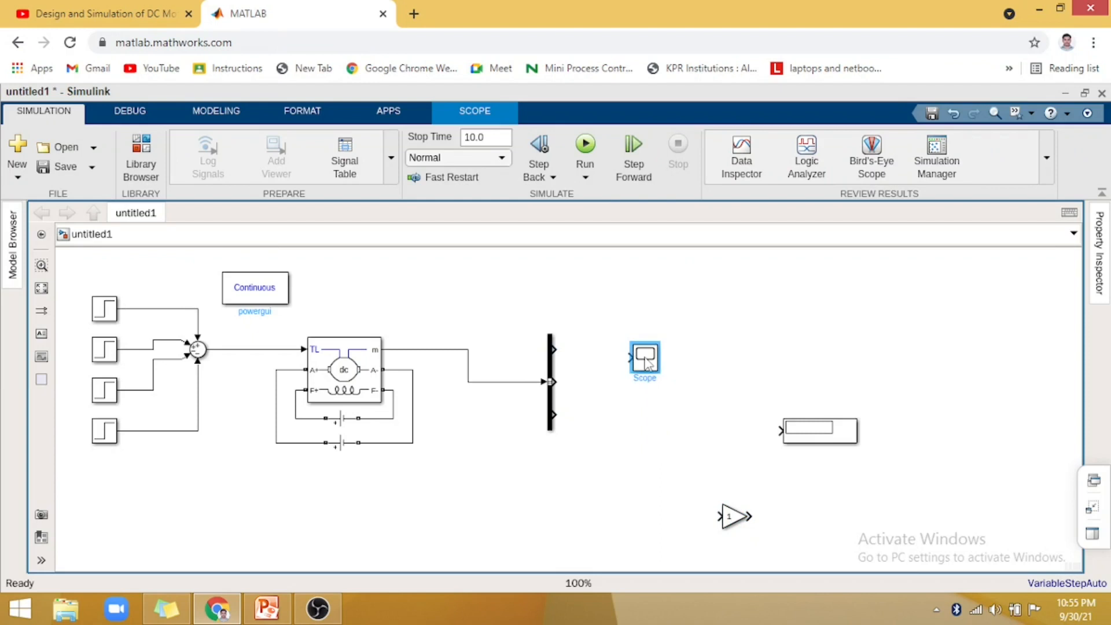
- Set the Scope's number of input ports to 3 and close the Scope window
{"action": "double_click", "coordinate": [647, 361]}
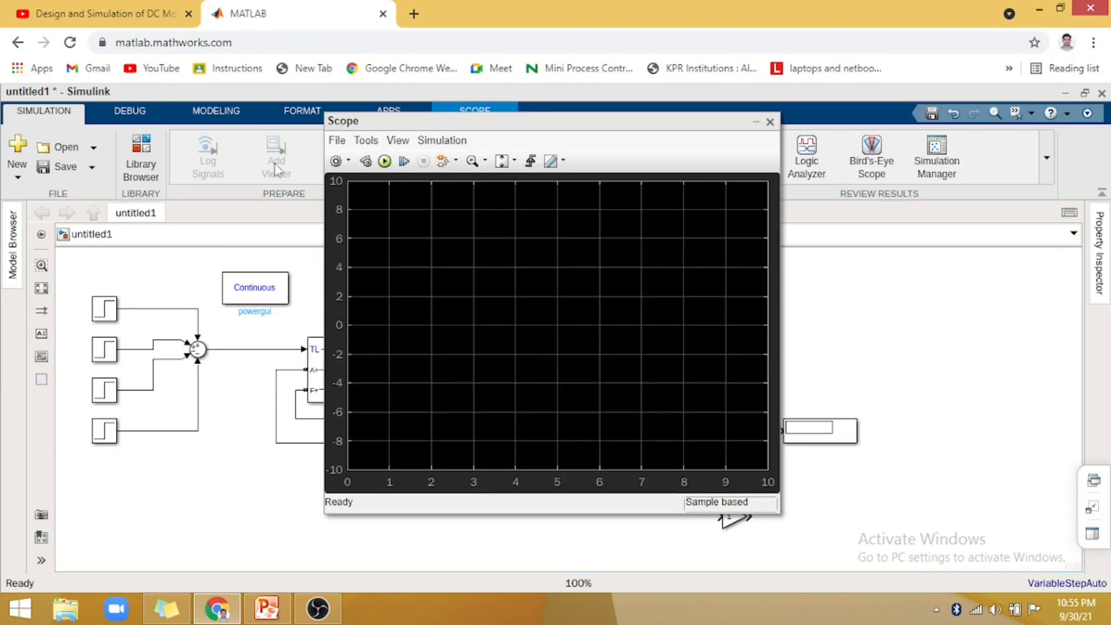
{"action": "left_click", "coordinate": [349, 161]}
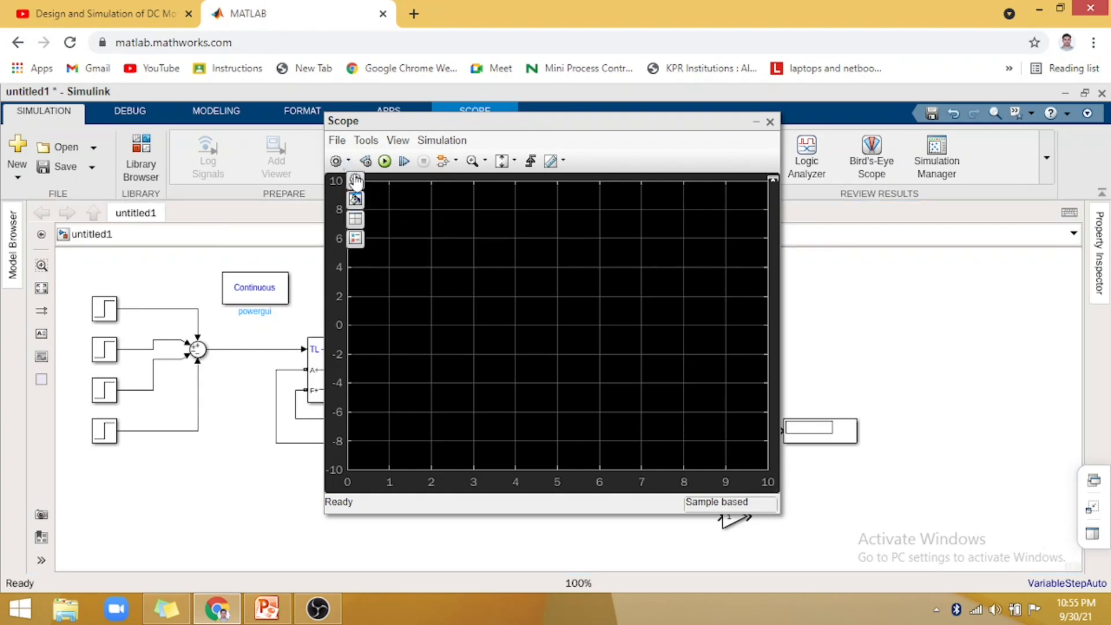
{"action": "left_click", "coordinate": [356, 180]}
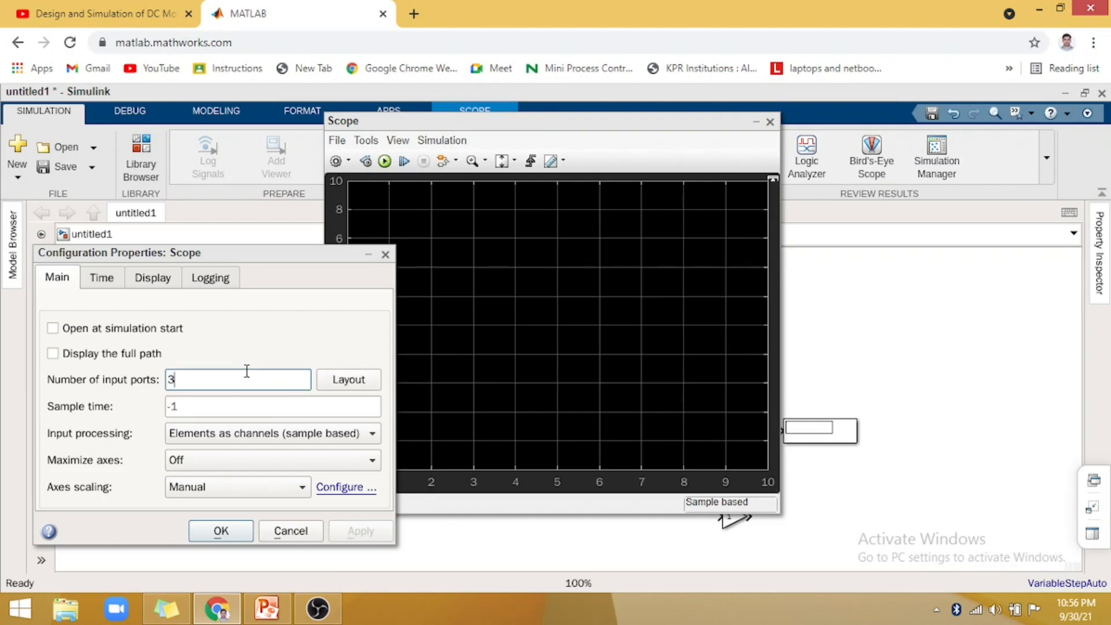
{"action": "left_click", "coordinate": [371, 532]}
{"action": "left_click", "coordinate": [211, 535]}
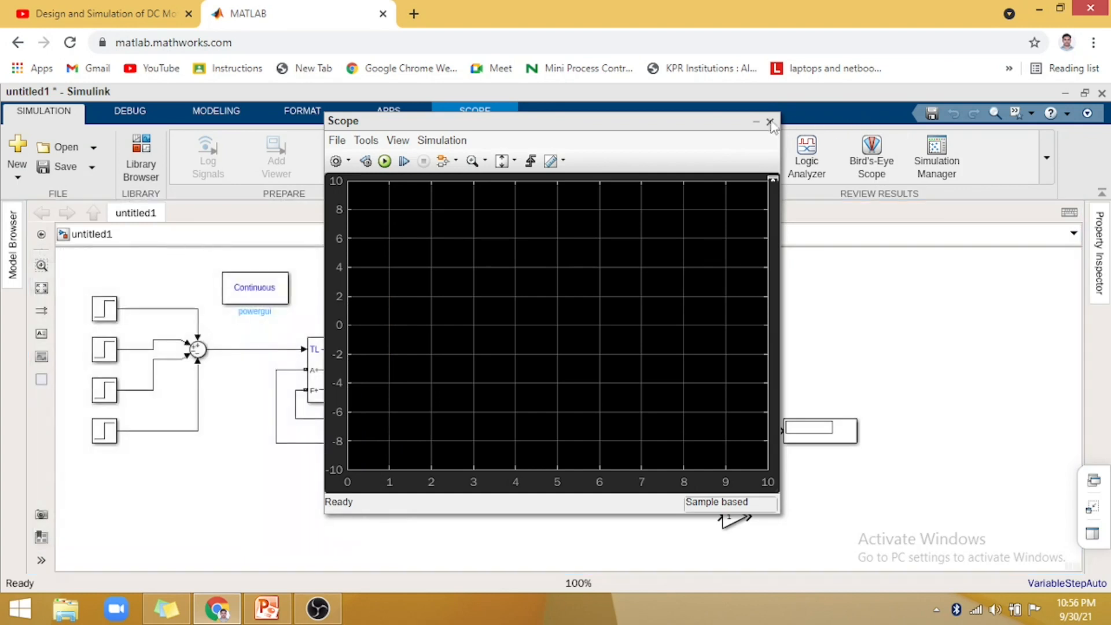
{"action": "left_click", "coordinate": [770, 122]}
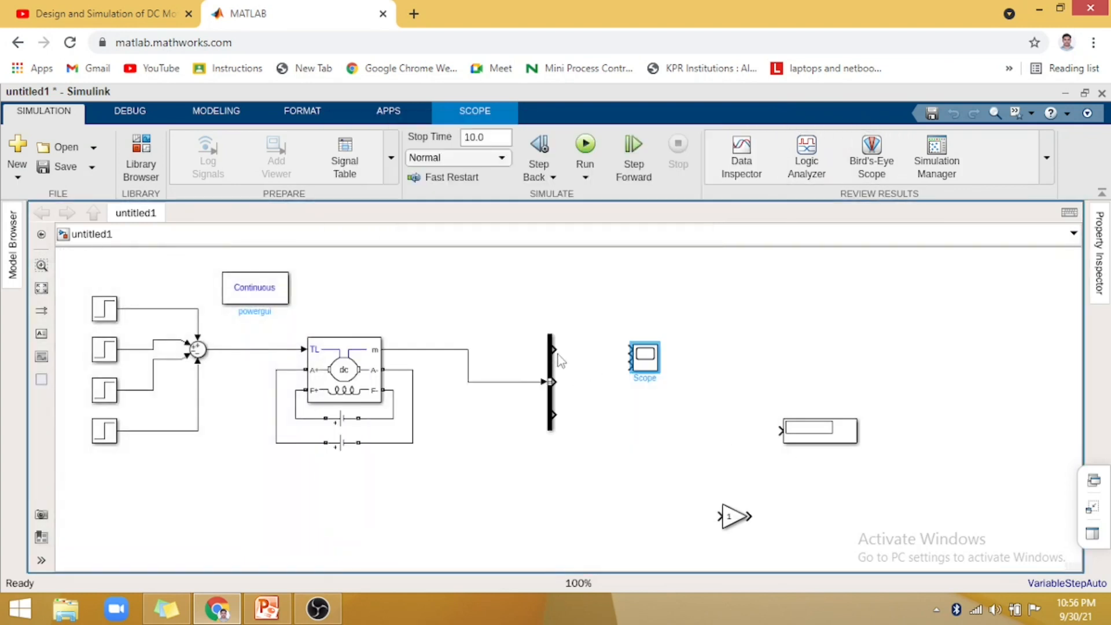
- Stretch the Scope block taller and align its first input with the Bus Selector's top output
{"action": "left_click", "coordinate": [649, 370]}
{"action": "left_click_drag", "start_coordinate": [658, 376], "coordinate": [658, 434]}
{"action": "left_click", "coordinate": [727, 372]}
{"action": "left_click_drag", "start_coordinate": [646, 380], "coordinate": [649, 367]}
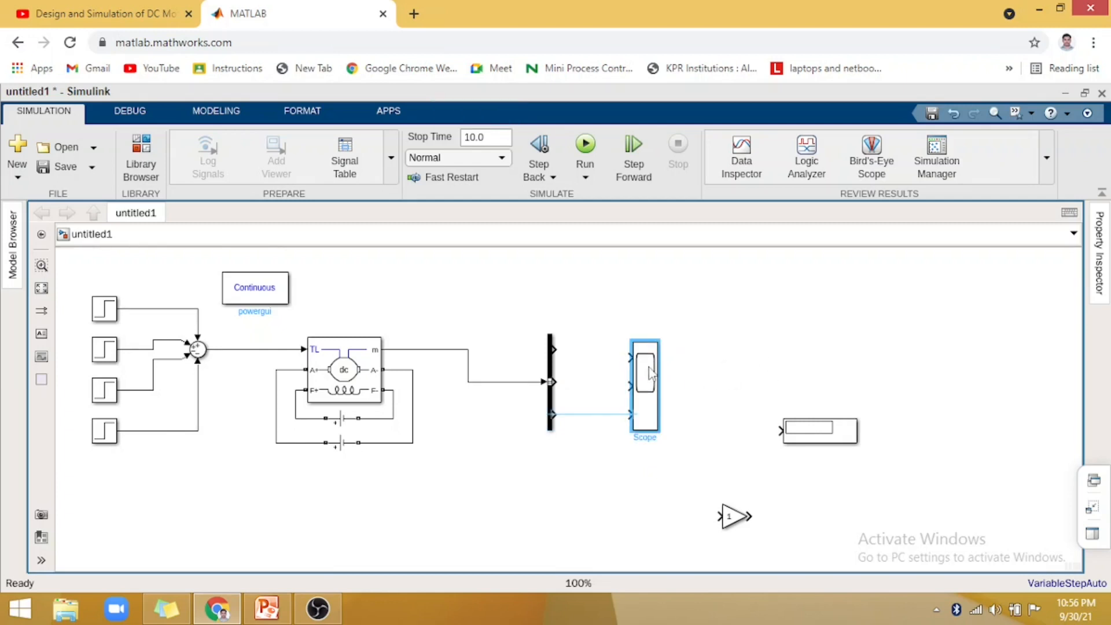
- Wire the three Bus Selector outputs in order to the three Scope inputs
{"action": "left_click", "coordinate": [556, 349]}
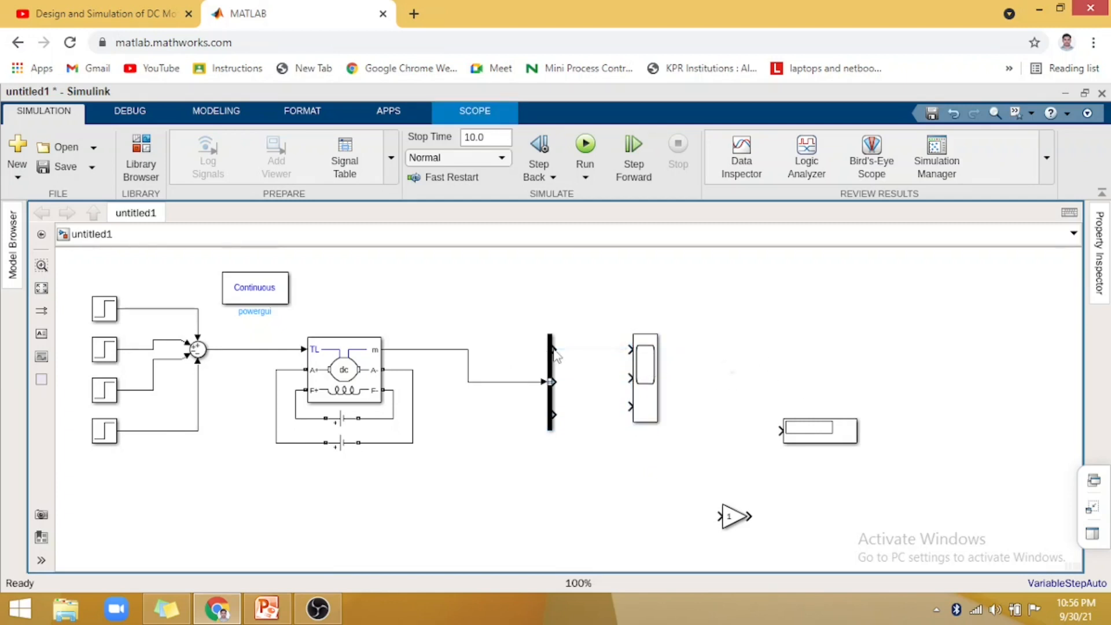
{"action": "left_click_drag", "start_coordinate": [556, 349], "coordinate": [630, 349]}
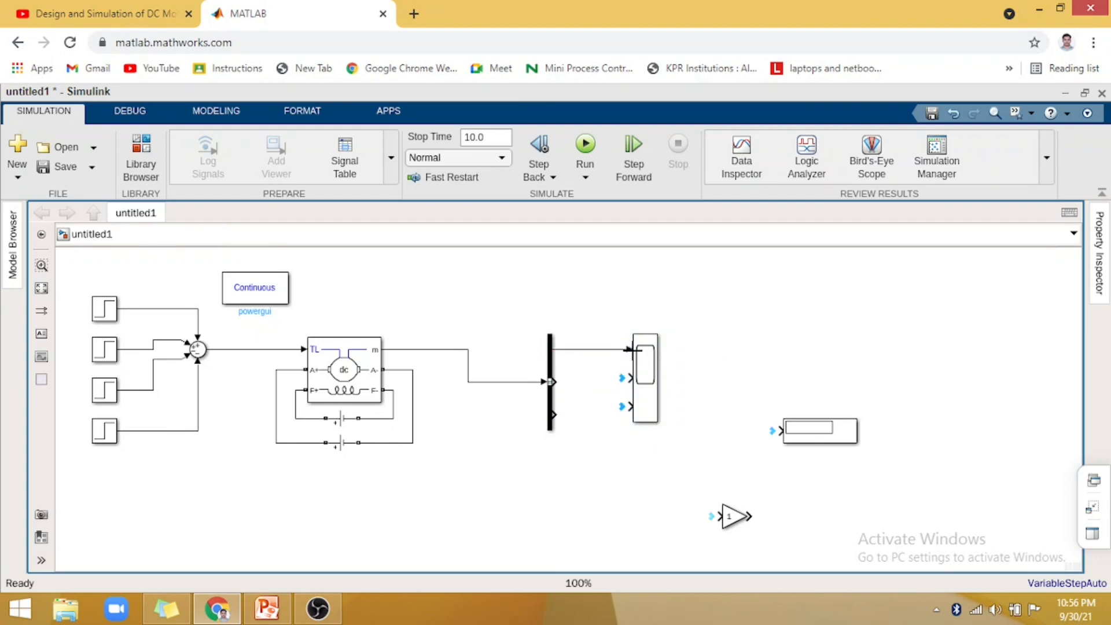
{"action": "left_click", "coordinate": [551, 383]}
{"action": "left_click_drag", "start_coordinate": [552, 382], "coordinate": [631, 409]}
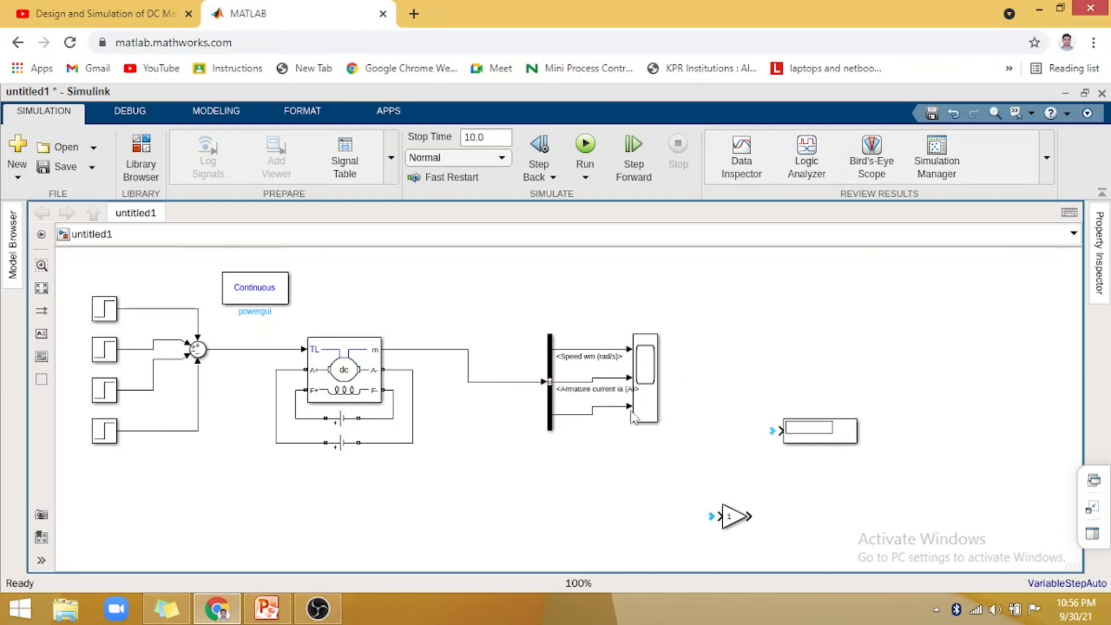
- Move the Scope farther from the Bus Selector and insert the Gain block into the Speed wm line
{"action": "left_click", "coordinate": [651, 385]}
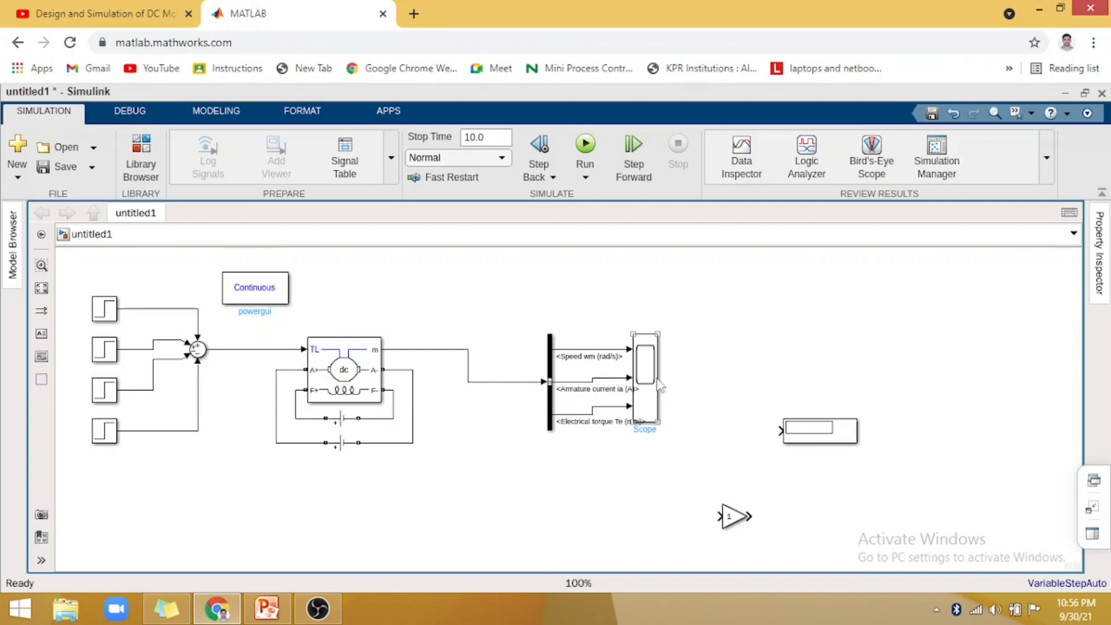
{"action": "left_click_drag", "start_coordinate": [648, 379], "coordinate": [732, 386]}
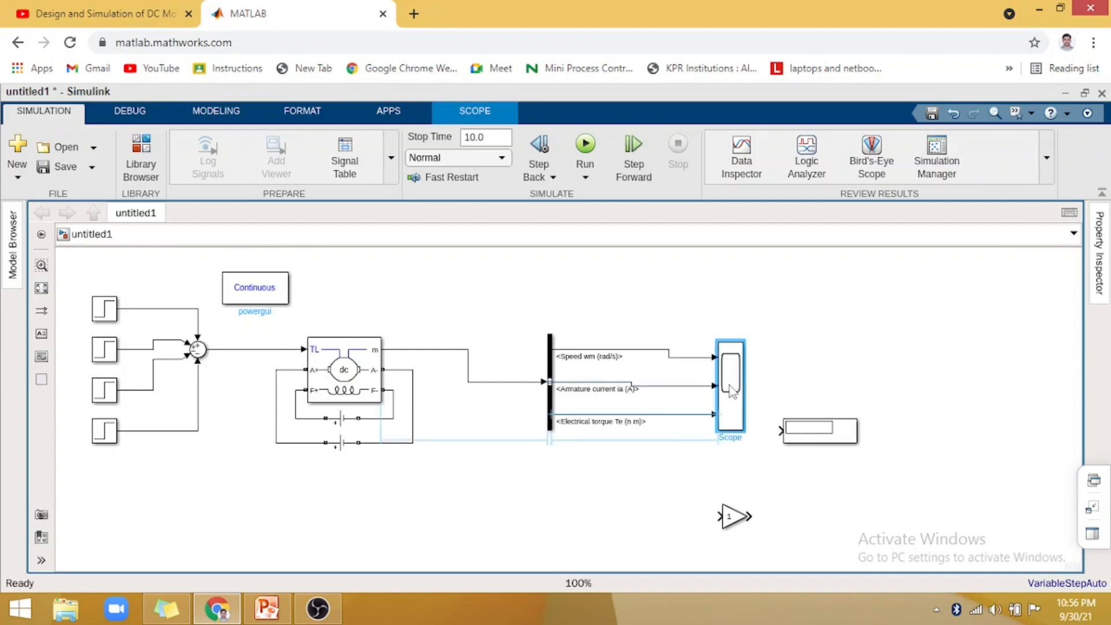
{"action": "left_click", "coordinate": [733, 515]}
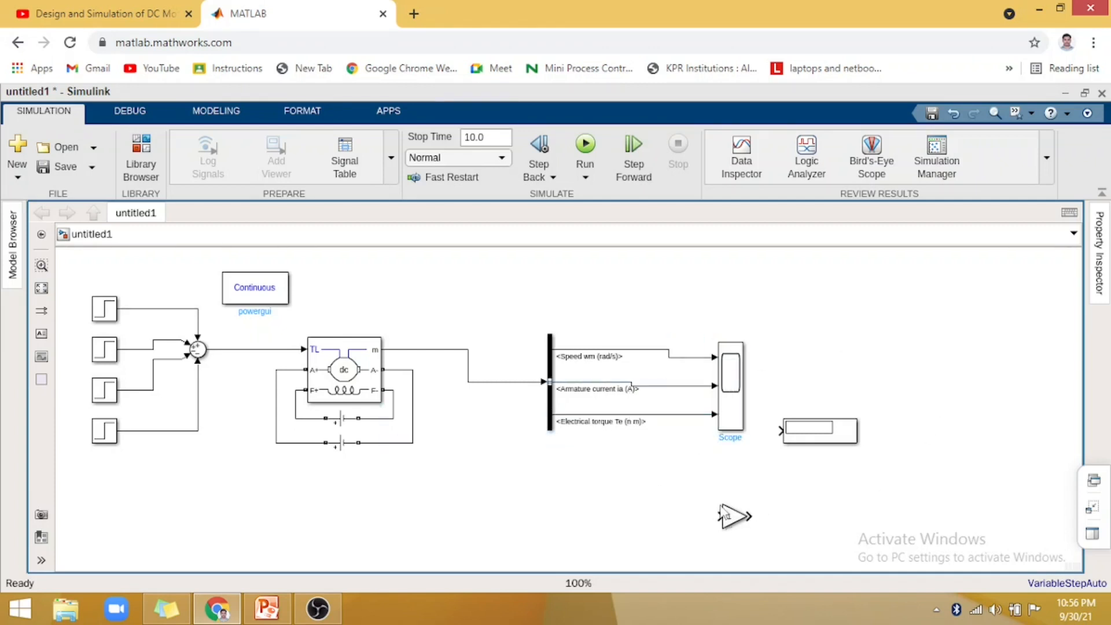
{"action": "mouse_move", "coordinate": [638, 353]}
{"action": "left_mouse_down"}
{"action": "mouse_move", "coordinate": [613, 347]}
{"action": "mouse_move", "coordinate": [634, 361]}
{"action": "mouse_move", "coordinate": [631, 352]}
{"action": "left_mouse_up"}
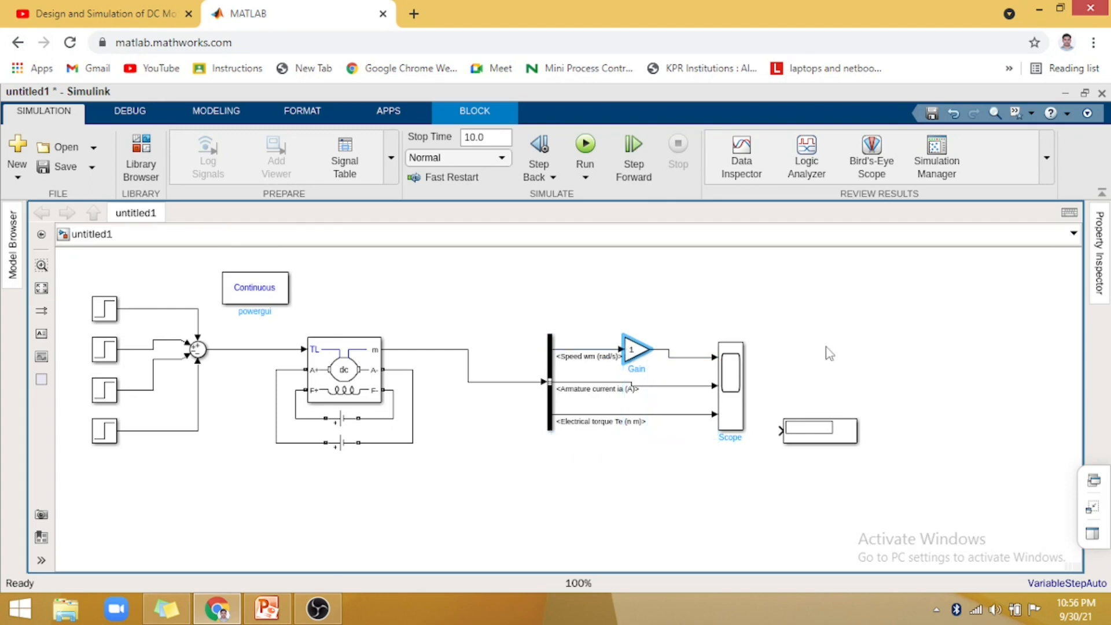
{"action": "left_click", "coordinate": [599, 363]}
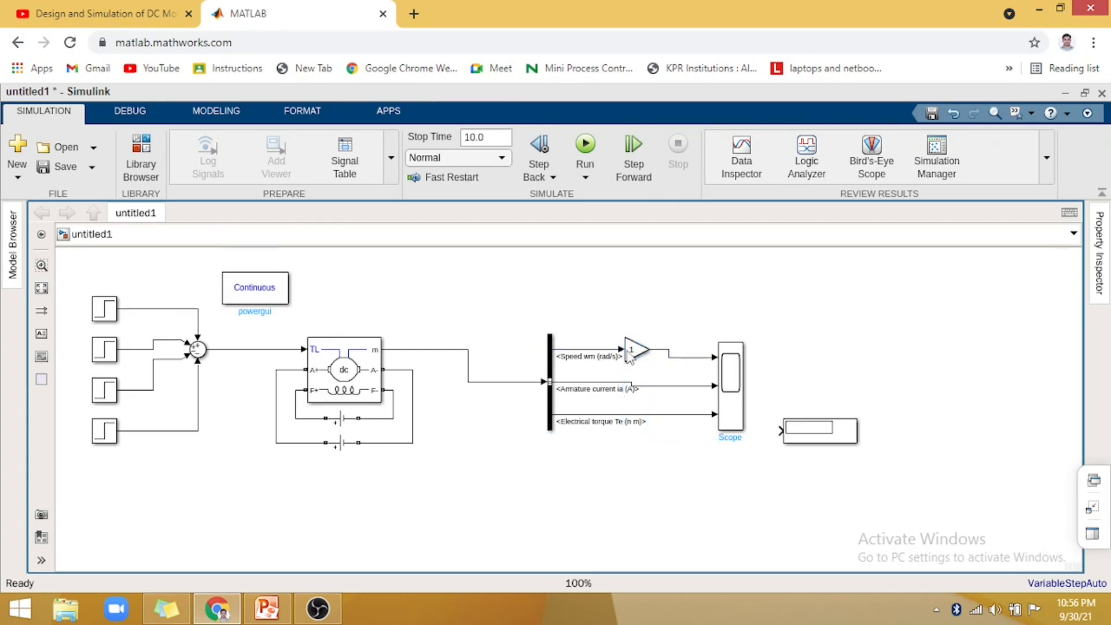
- Set the Gain block's gain to 60/(2*pi) to convert the speed signal from rad/s to rpm
{"action": "double_click", "coordinate": [632, 351]}
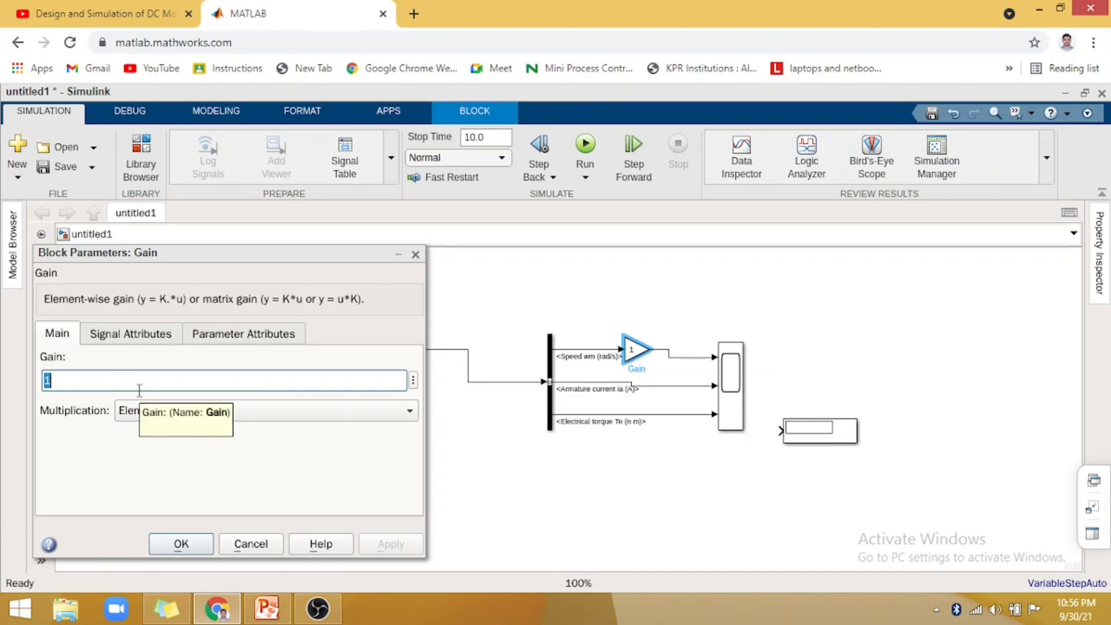
{"action": "type", "text": "60/("}
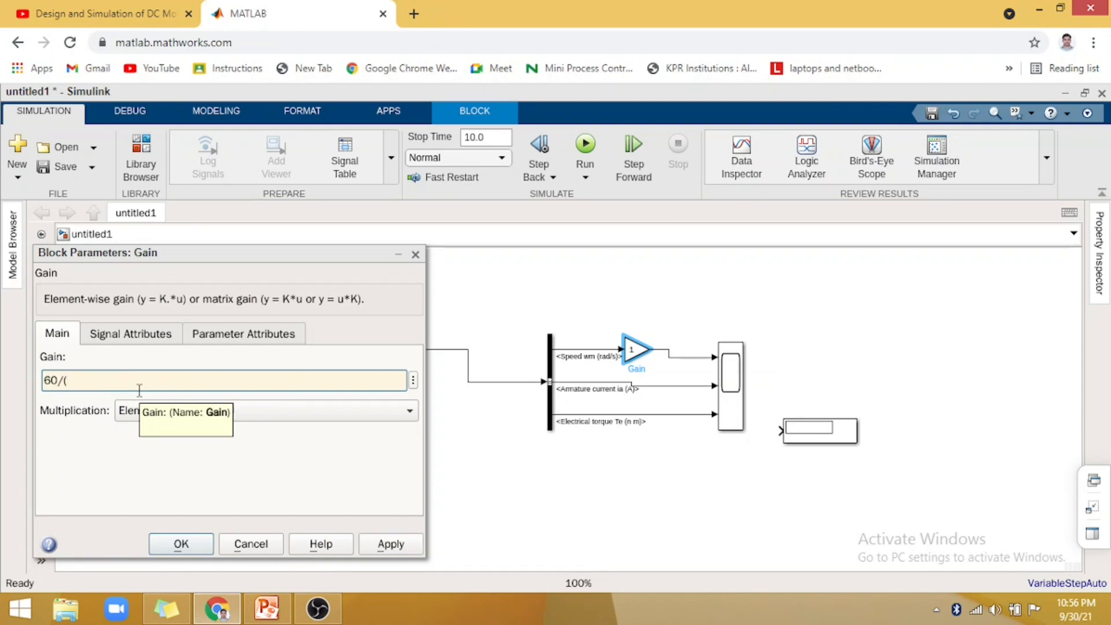
{"action": "type", "text": "2*pi"}
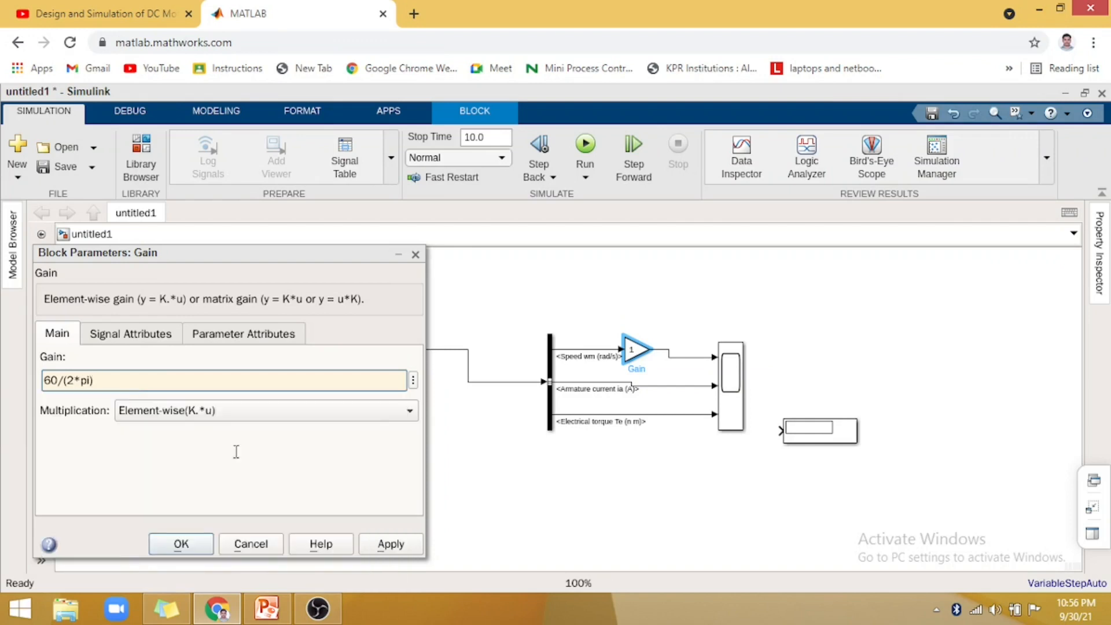
{"action": "left_click", "coordinate": [181, 543]}
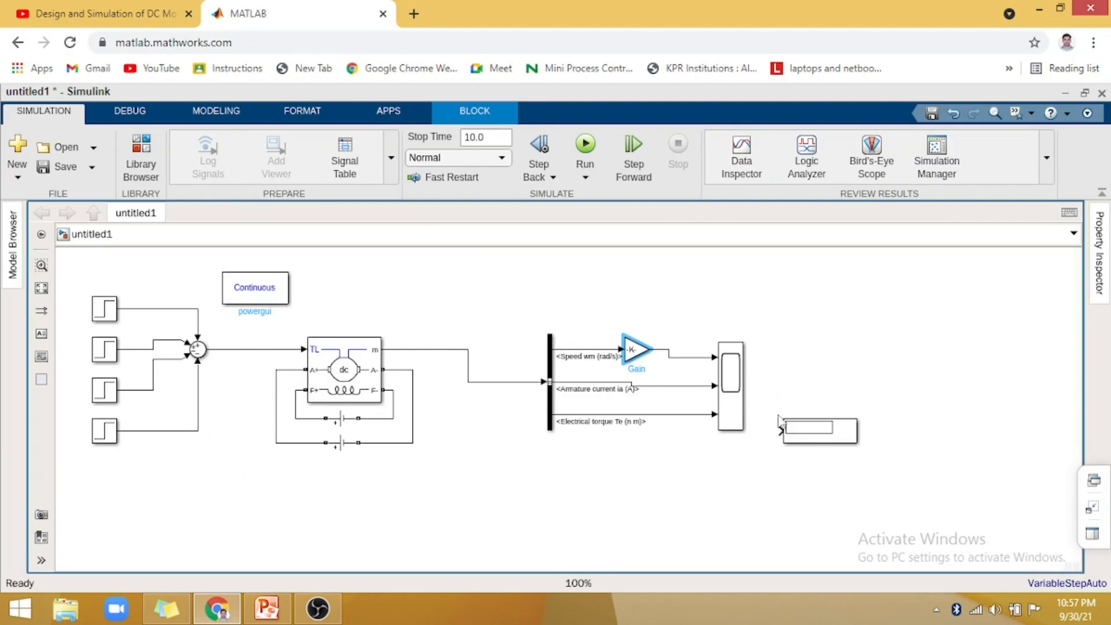
- Move the Display block up beyond the Scope and copy it twice below to form a column of three Displays
{"action": "left_click", "coordinate": [828, 431]}
{"action": "left_click_drag", "start_coordinate": [827, 423], "coordinate": [834, 276]}
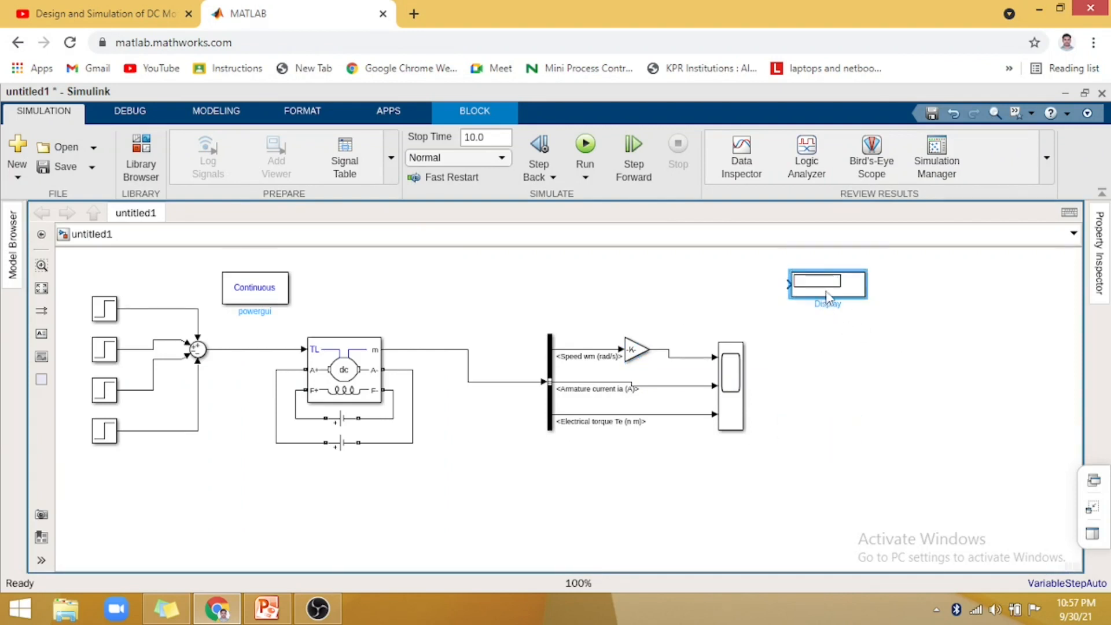
{"action": "left_click_drag", "start_coordinate": [830, 296], "coordinate": [826, 404]}
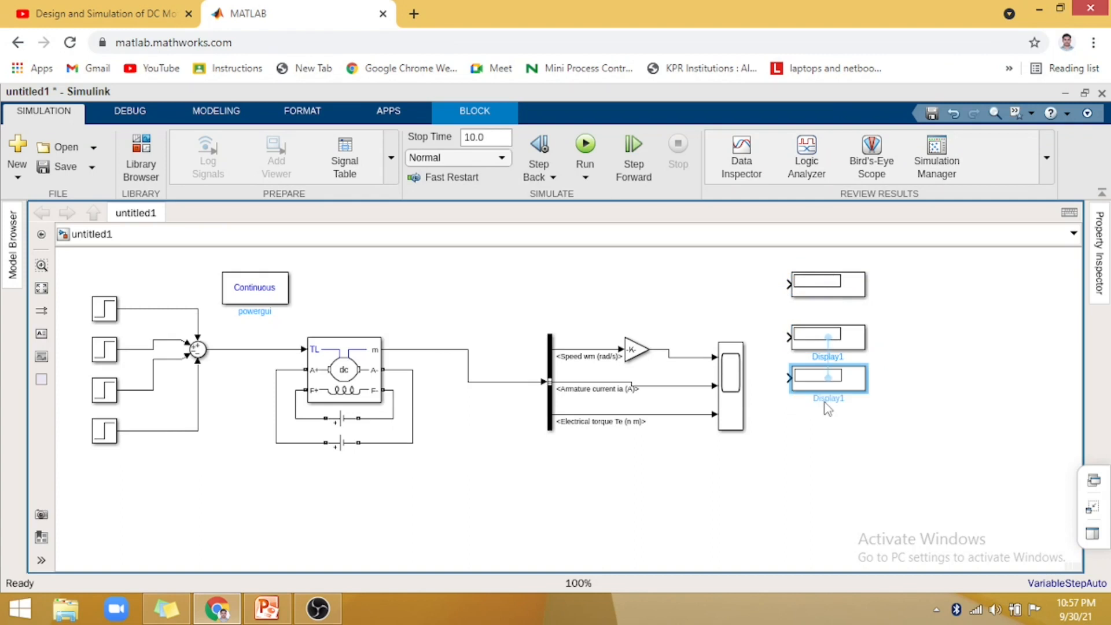
{"action": "left_click", "coordinate": [950, 359]}
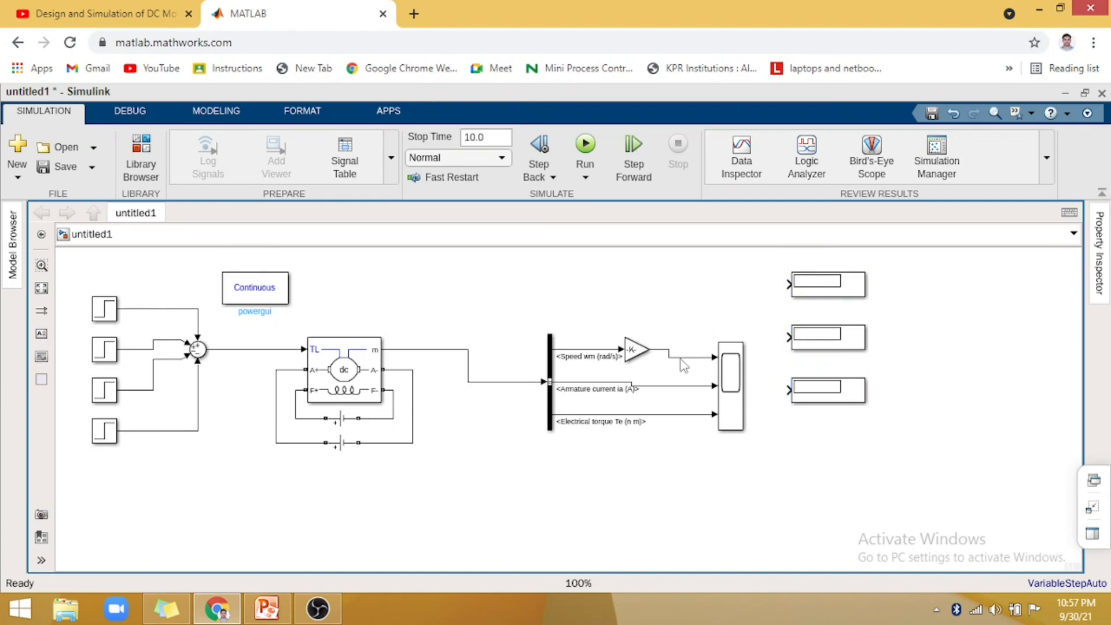
- Branch the Gain output, armature current and electrical torque lines to the three Display inputs, in order from the uppermost
{"action": "left_click", "coordinate": [792, 284]}
{"action": "left_click_drag", "start_coordinate": [654, 336], "coordinate": [664, 355]}
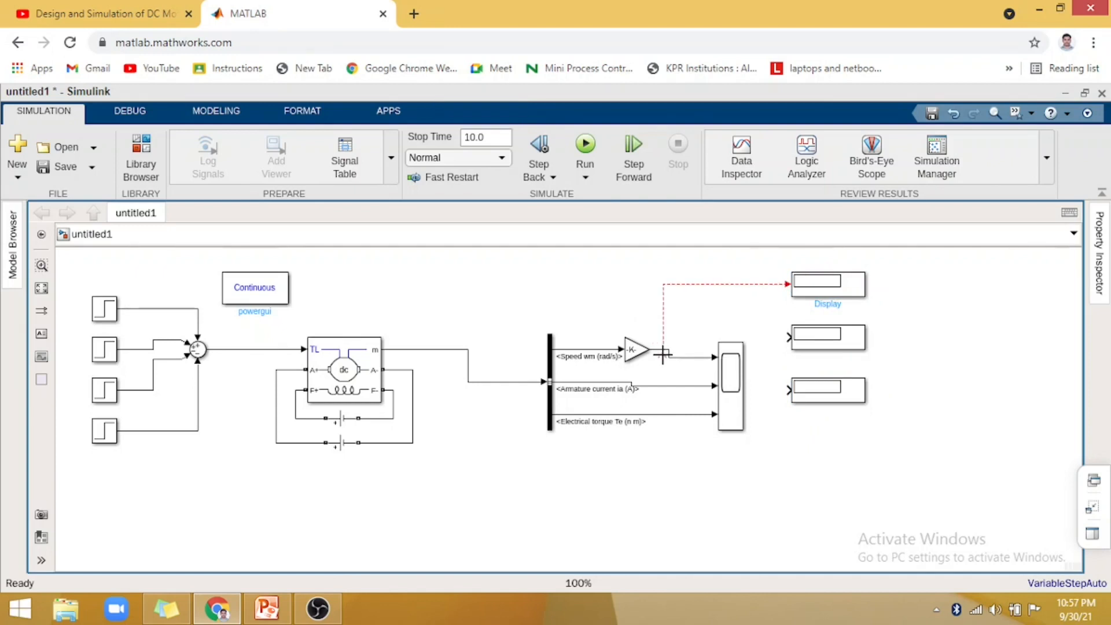
{"action": "key", "text": "ctrl+z"}
{"action": "left_click_drag", "start_coordinate": [789, 284], "coordinate": [678, 358]}
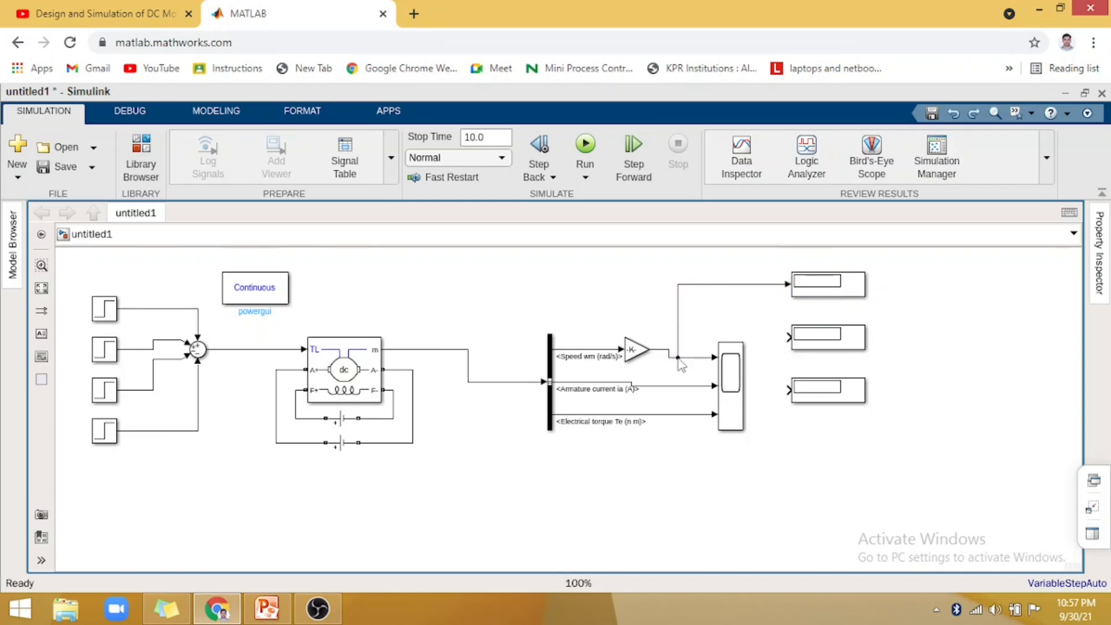
{"action": "left_click_drag", "start_coordinate": [789, 337], "coordinate": [691, 386]}
{"action": "left_click_drag", "start_coordinate": [788, 390], "coordinate": [689, 418]}
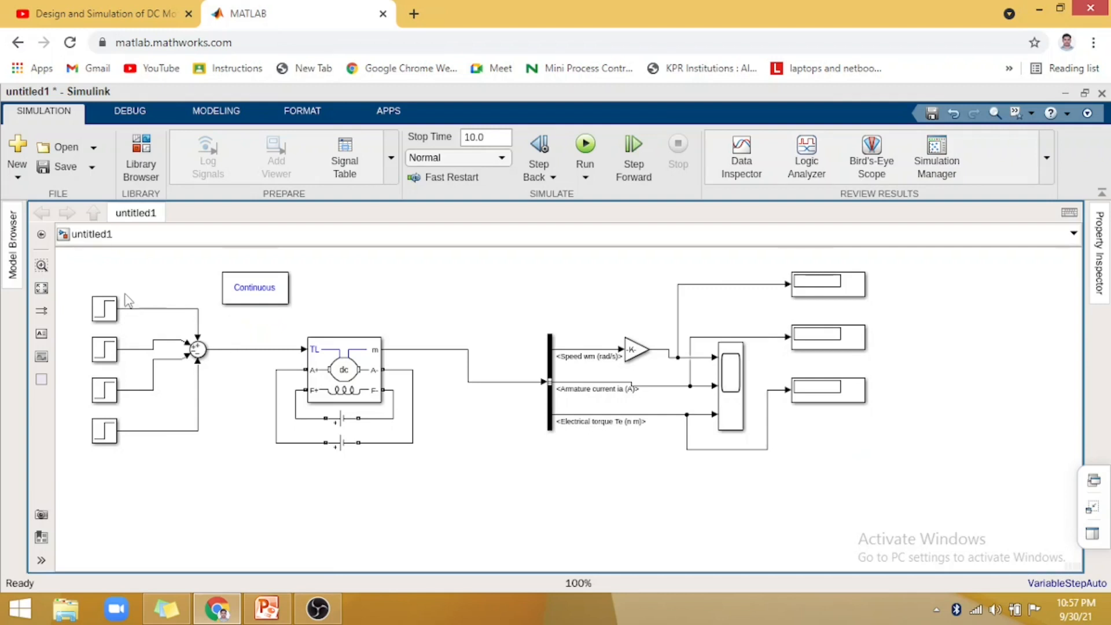
- Switch to the PowerPoint presentation to consult the reference Simulink model for the DC motor
{"action": "mouse_move", "coordinate": [277, 618]}
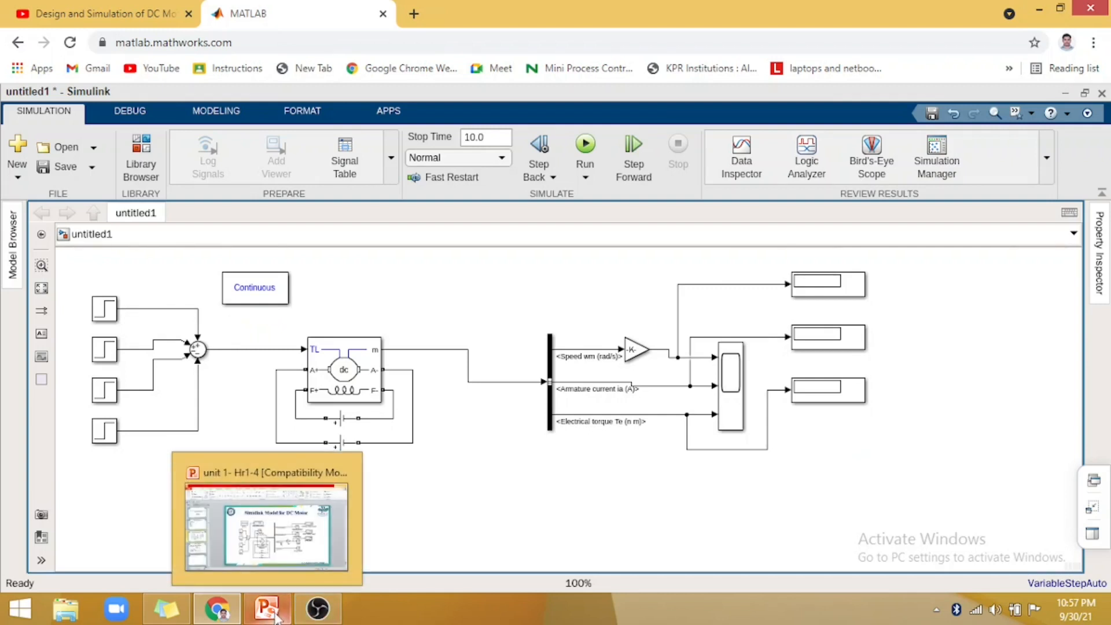
{"action": "left_click", "coordinate": [269, 617]}
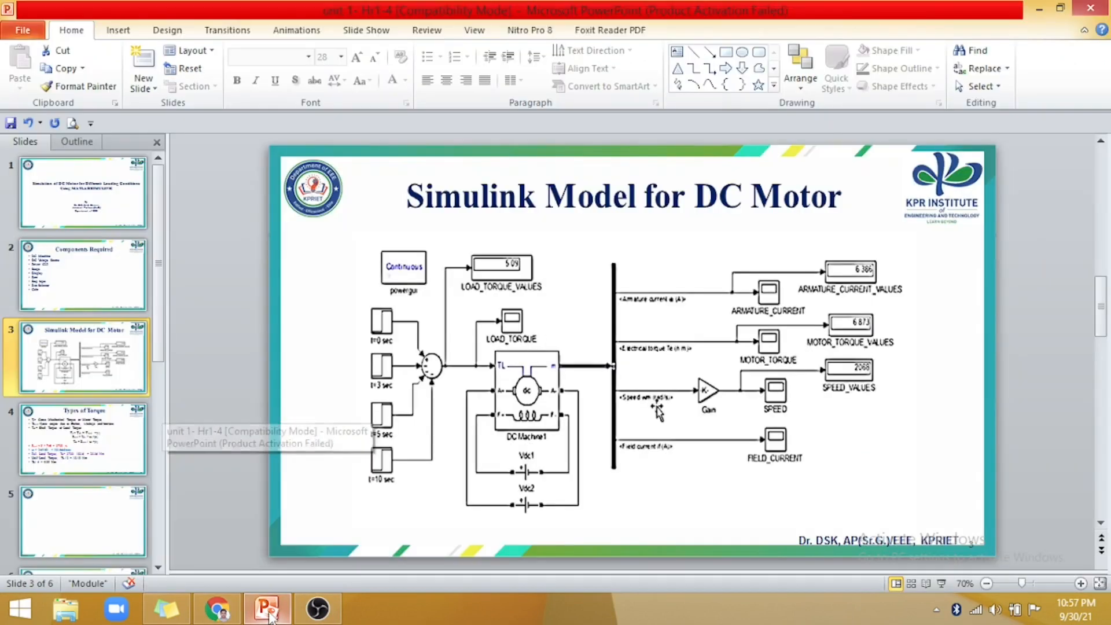